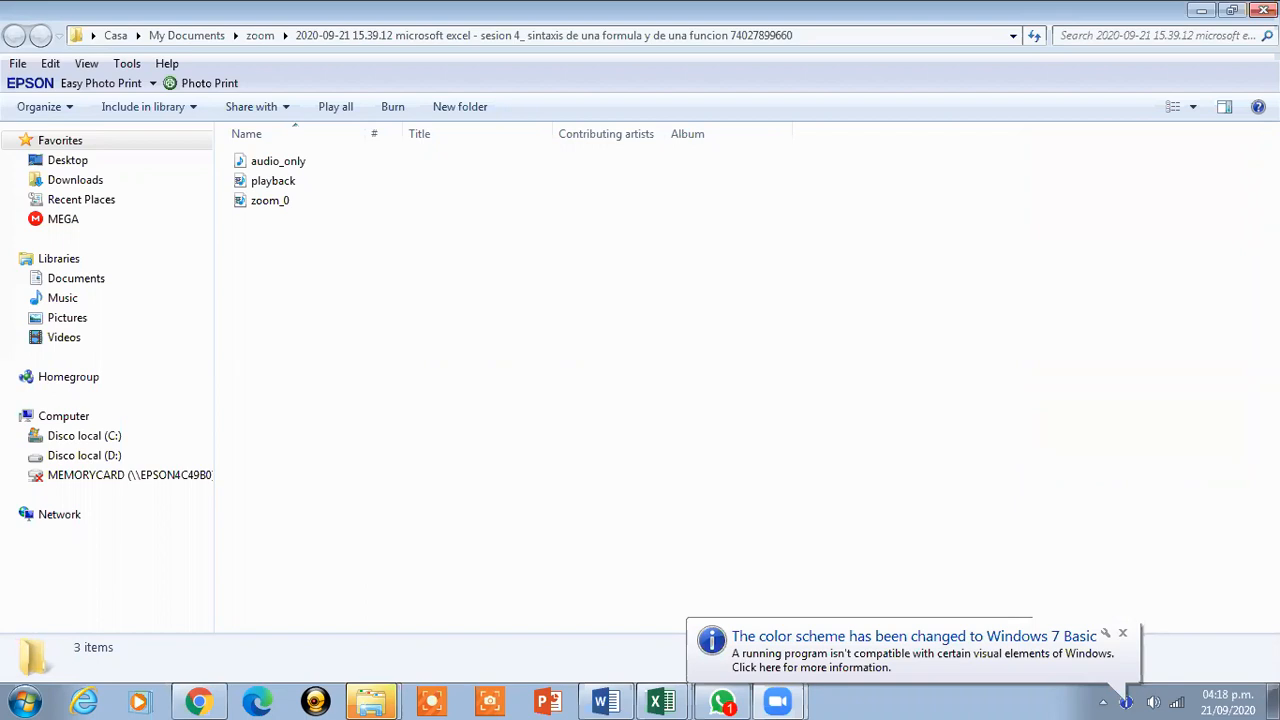
Switch to the Excel grade workbook and align the REDONDEO cells C15:C23 right horizontally and middle vertically.
click(371, 701)
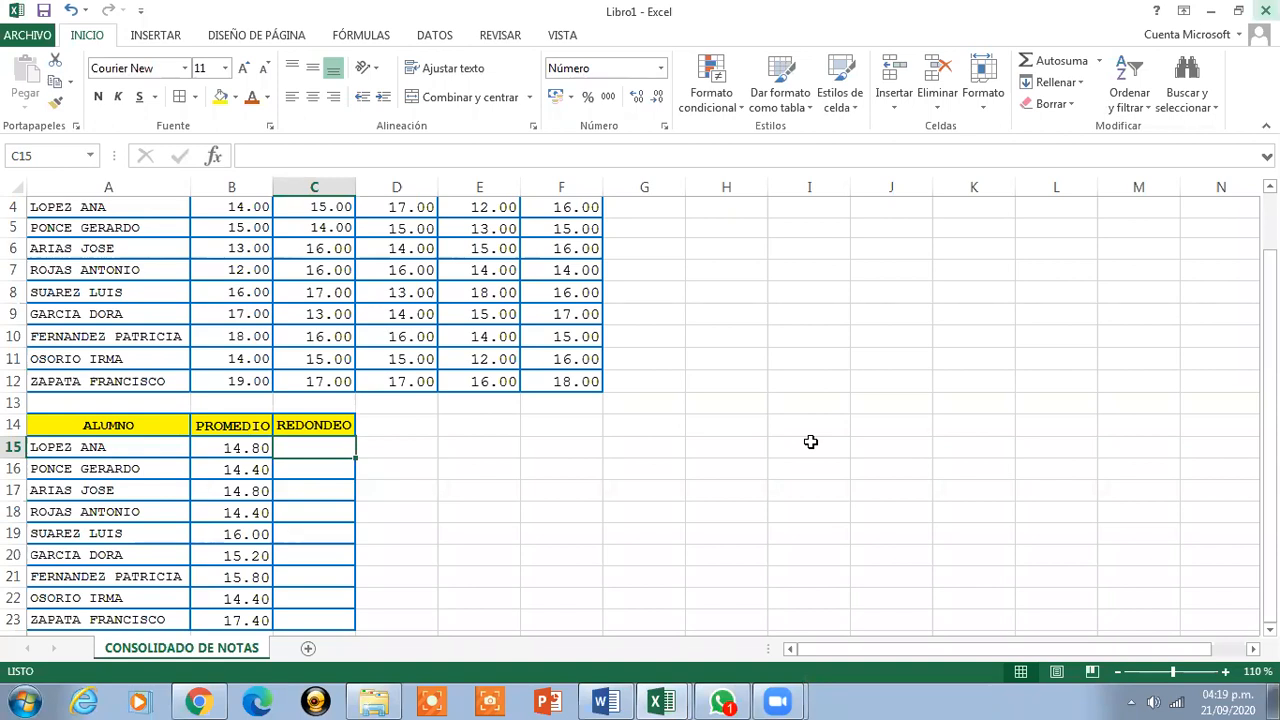
drag(1270, 475, 1270, 455)
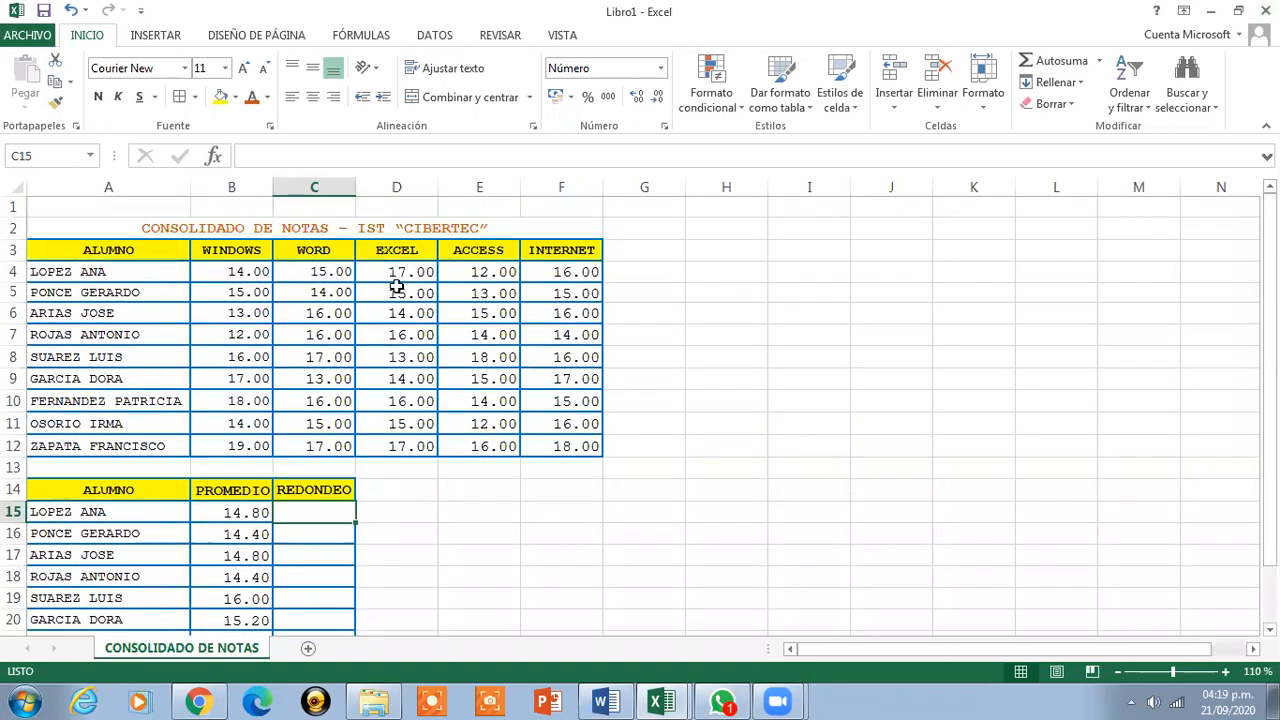
drag(1270, 396, 1270, 404)
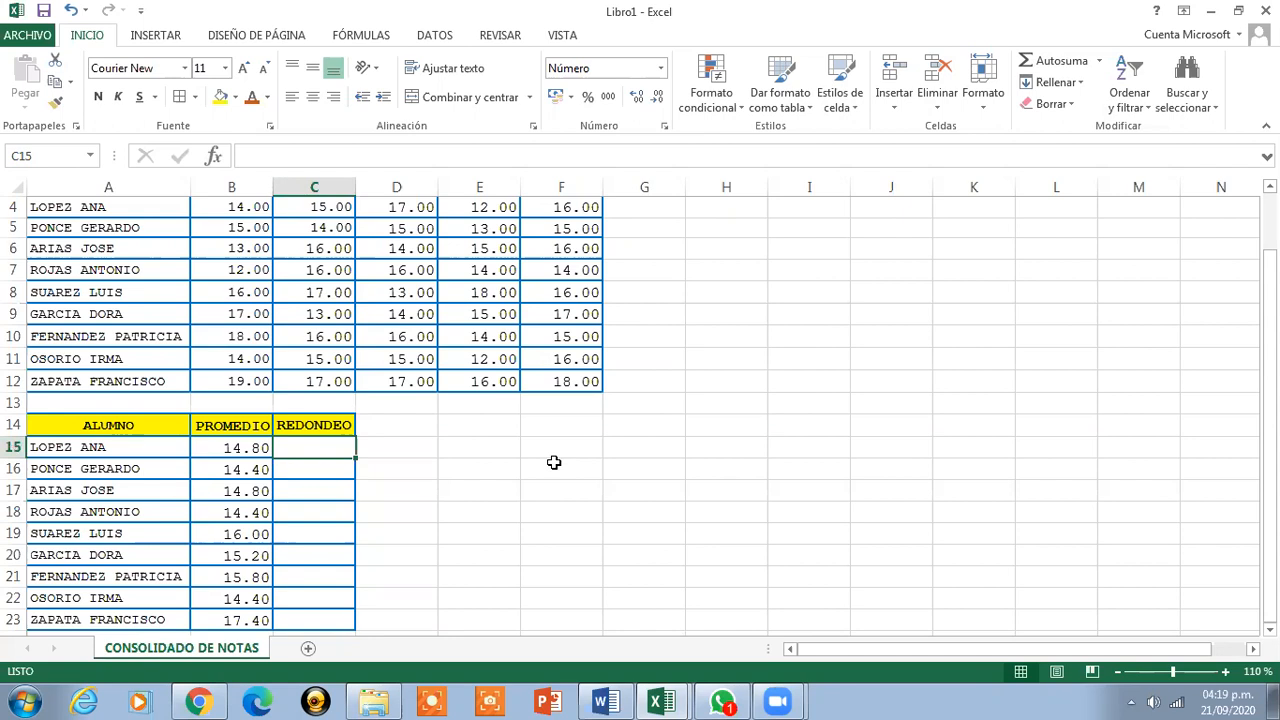
drag(299, 542, 300, 617)
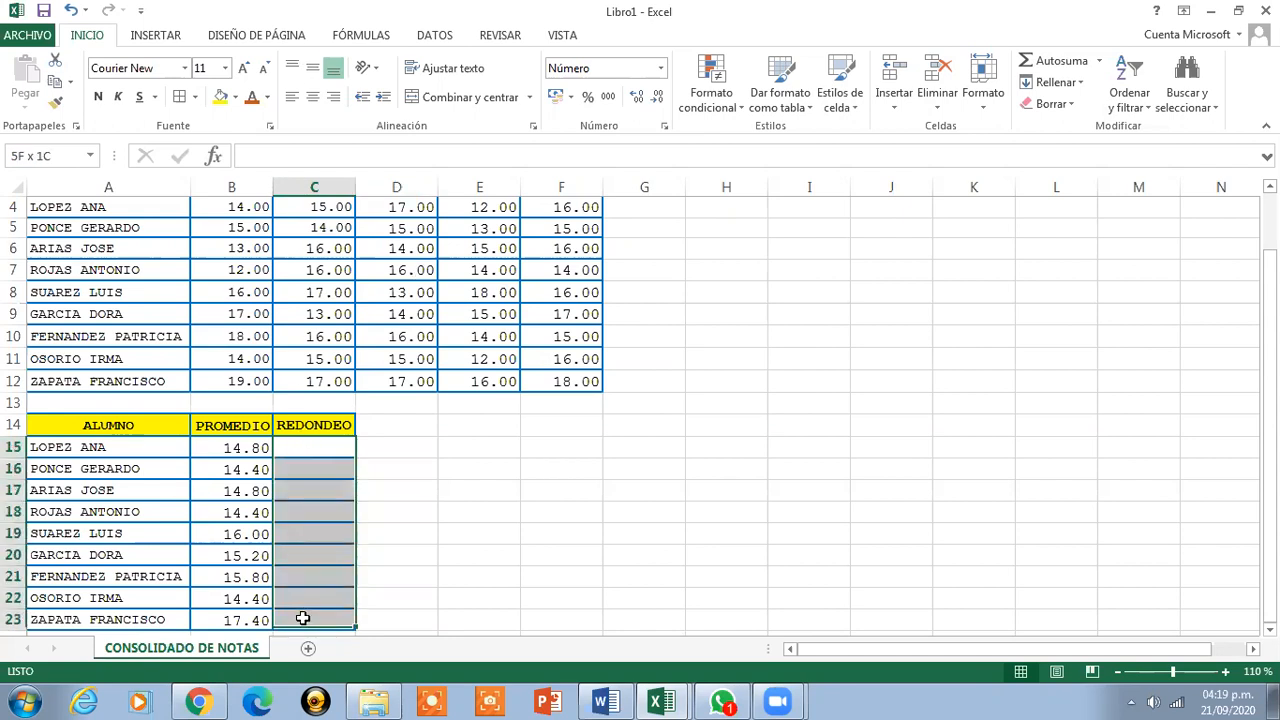
click(334, 96)
click(310, 67)
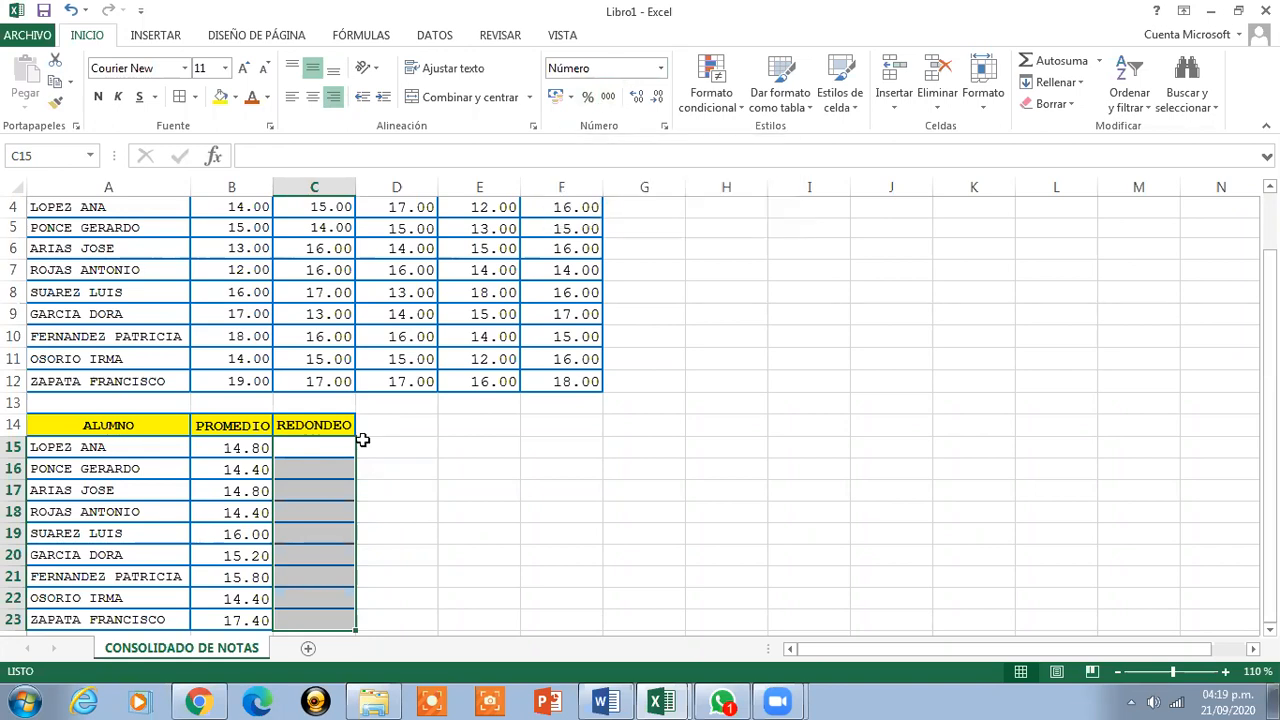
Enter the formula =REDONDEAR(B15,0) in cell C15 to round the first student's average to zero decimals.
click(326, 446)
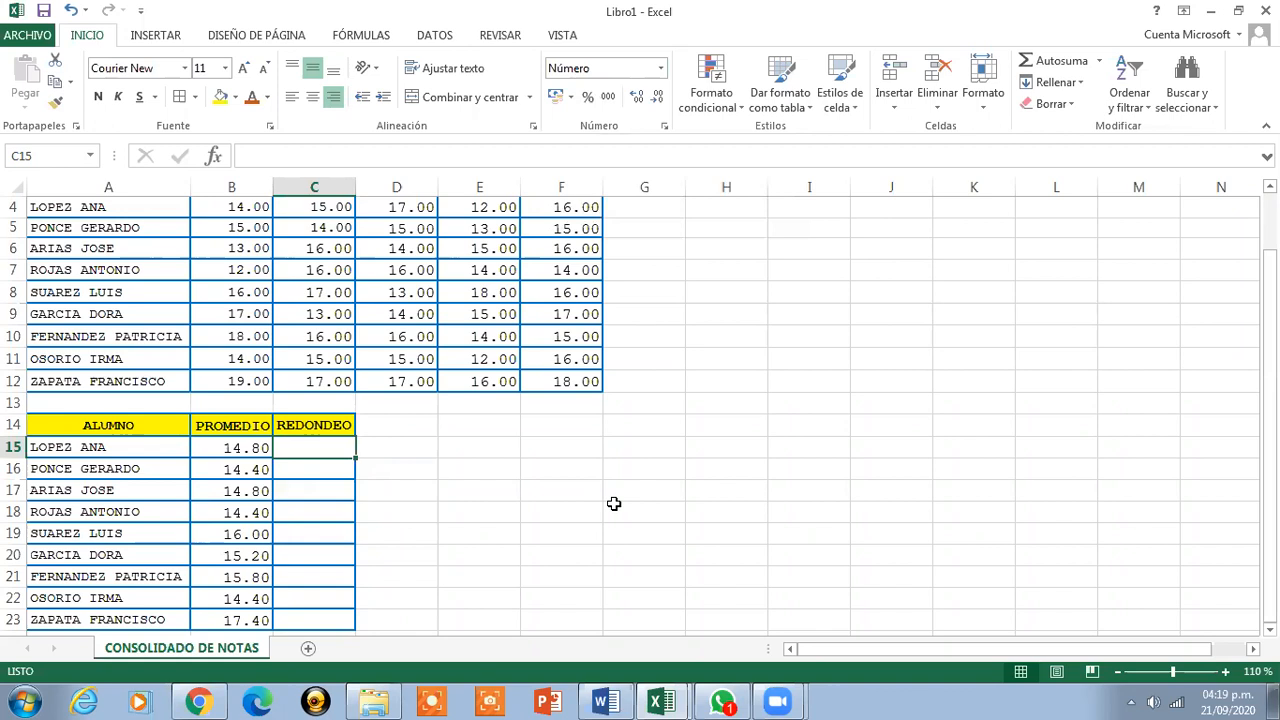
text(=)
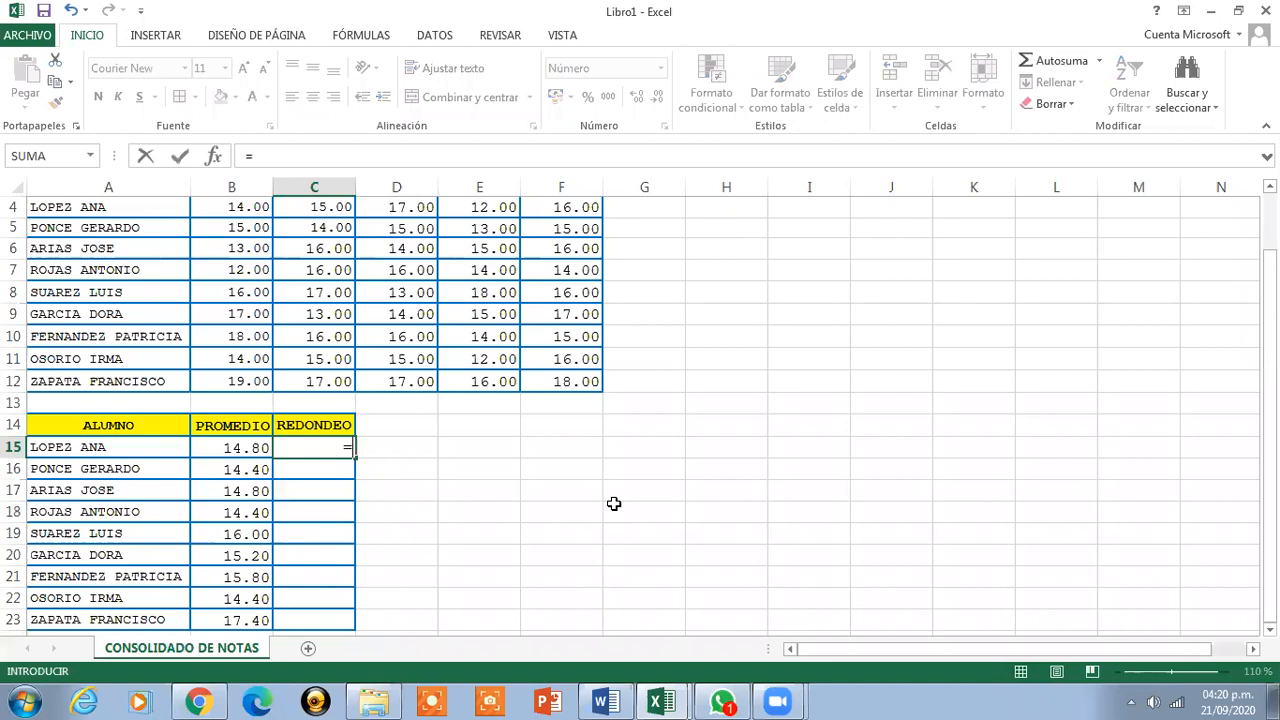
text(red)
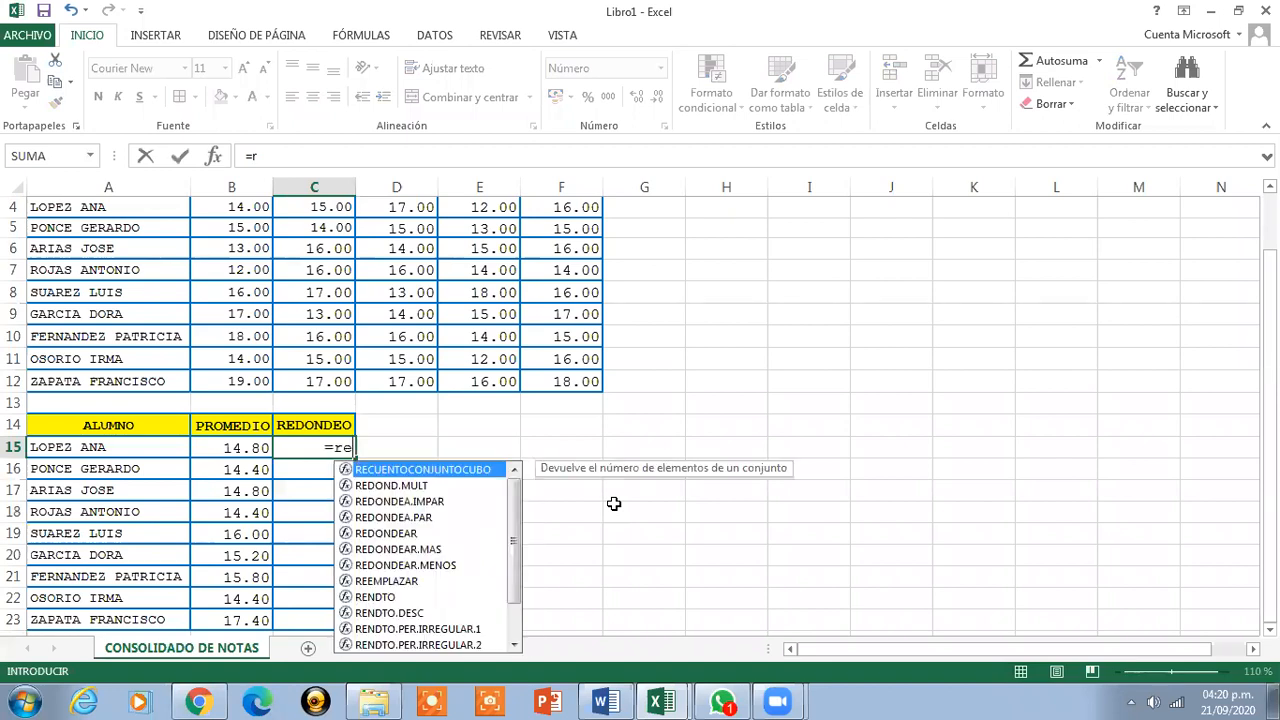
key(BackSpace)
key(BackSpace)
key(BackSpace)
text(rED)
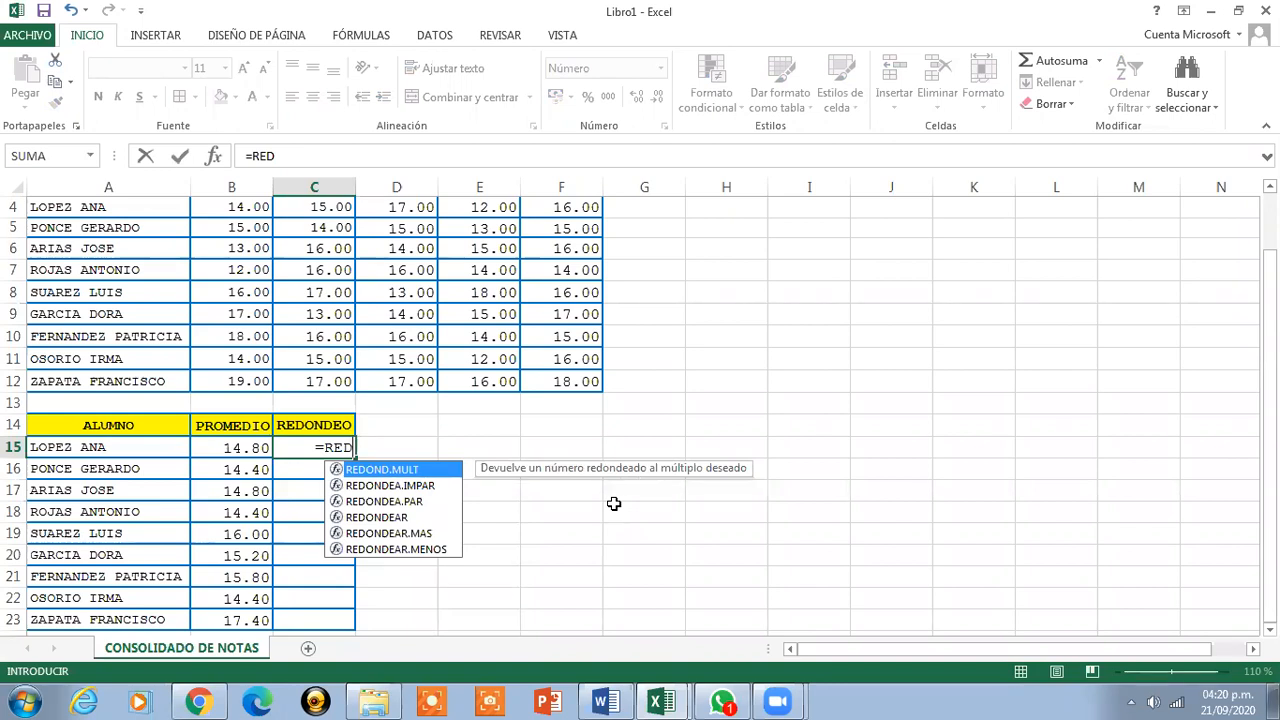
double_click(397, 518)
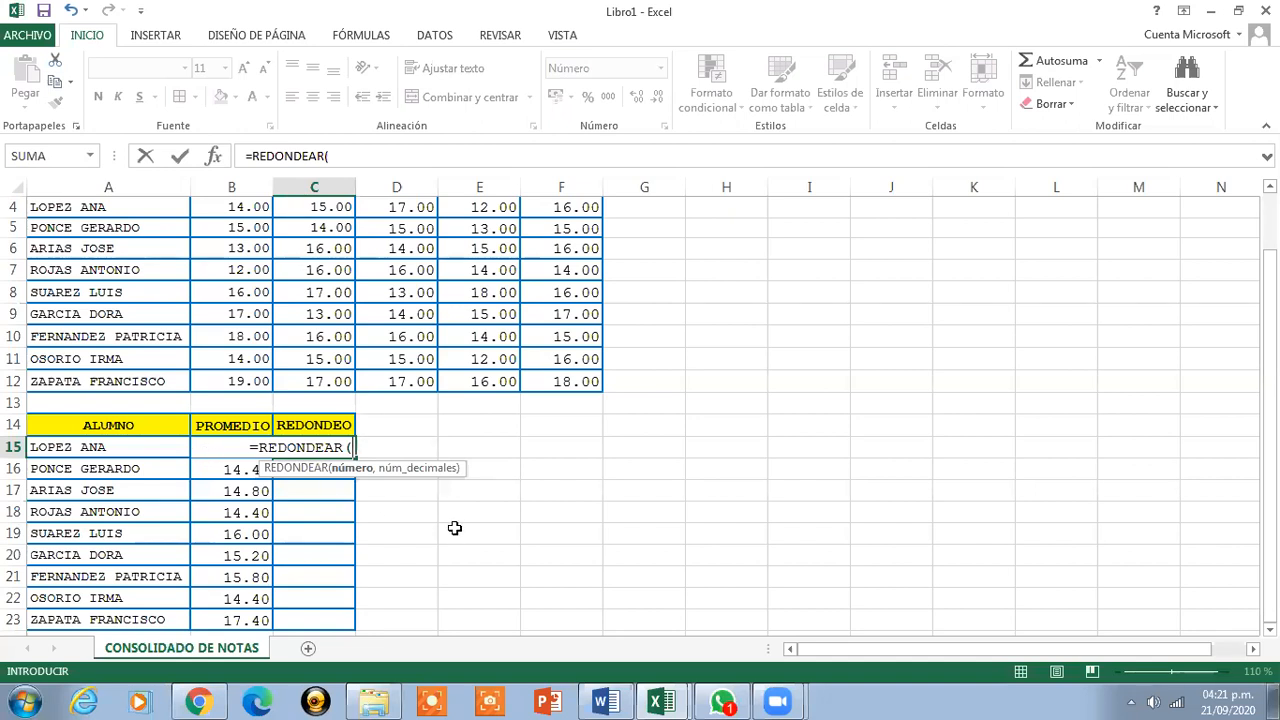
text(B)
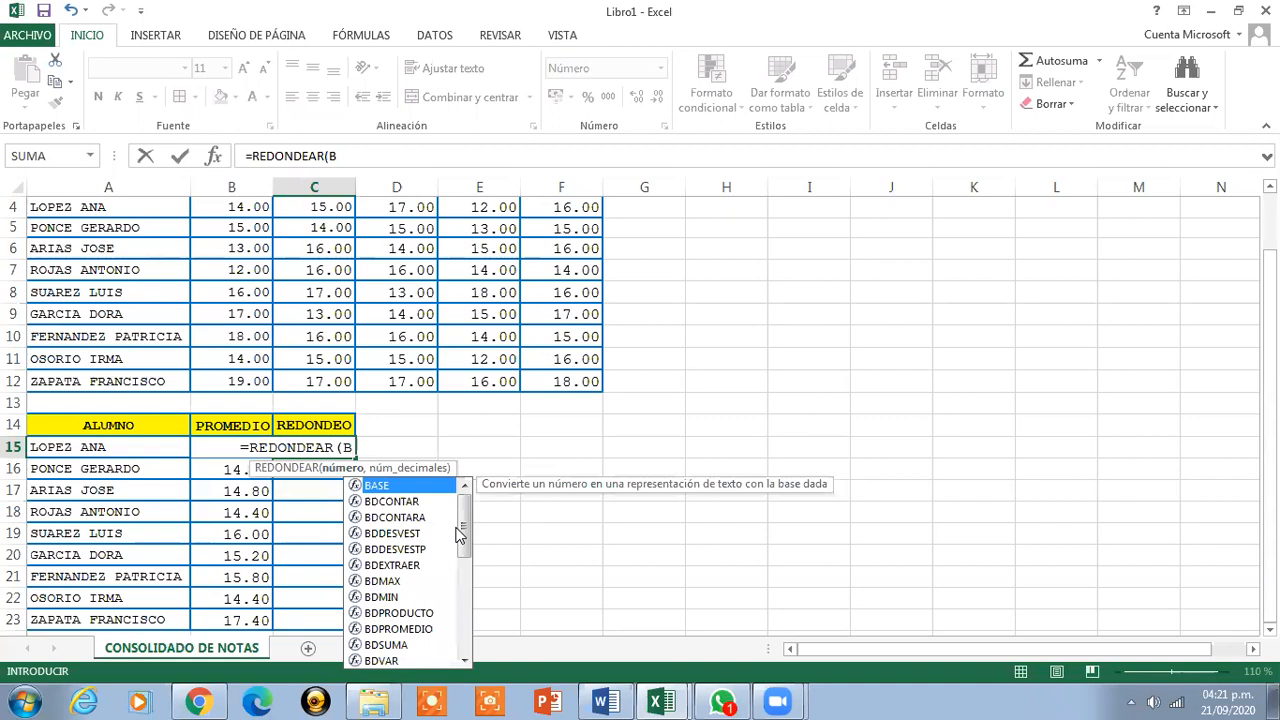
text(15)
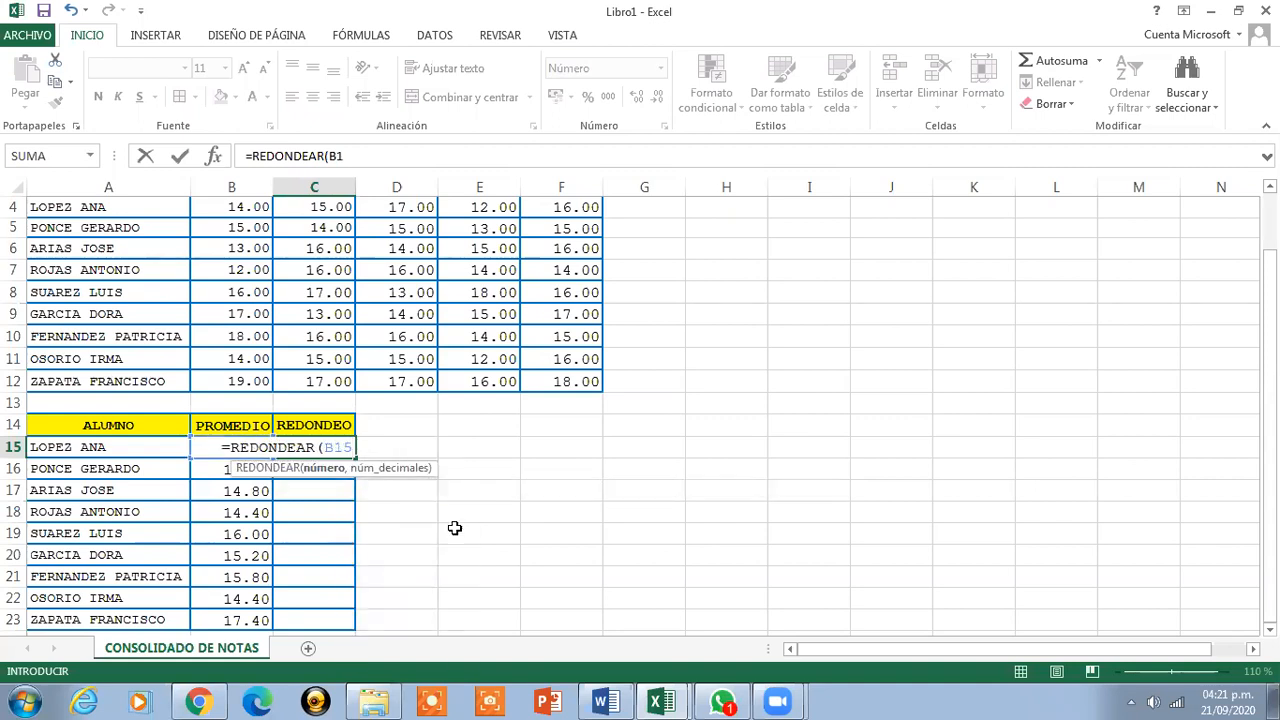
text(,0)
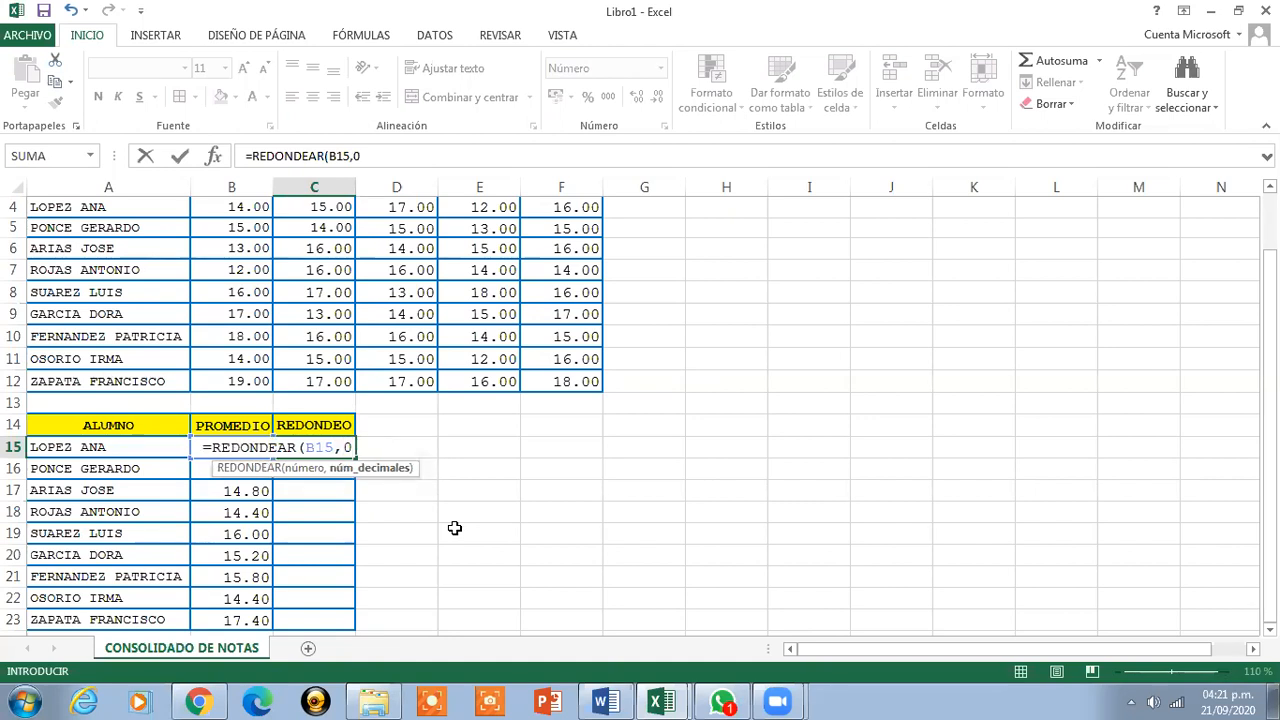
text())
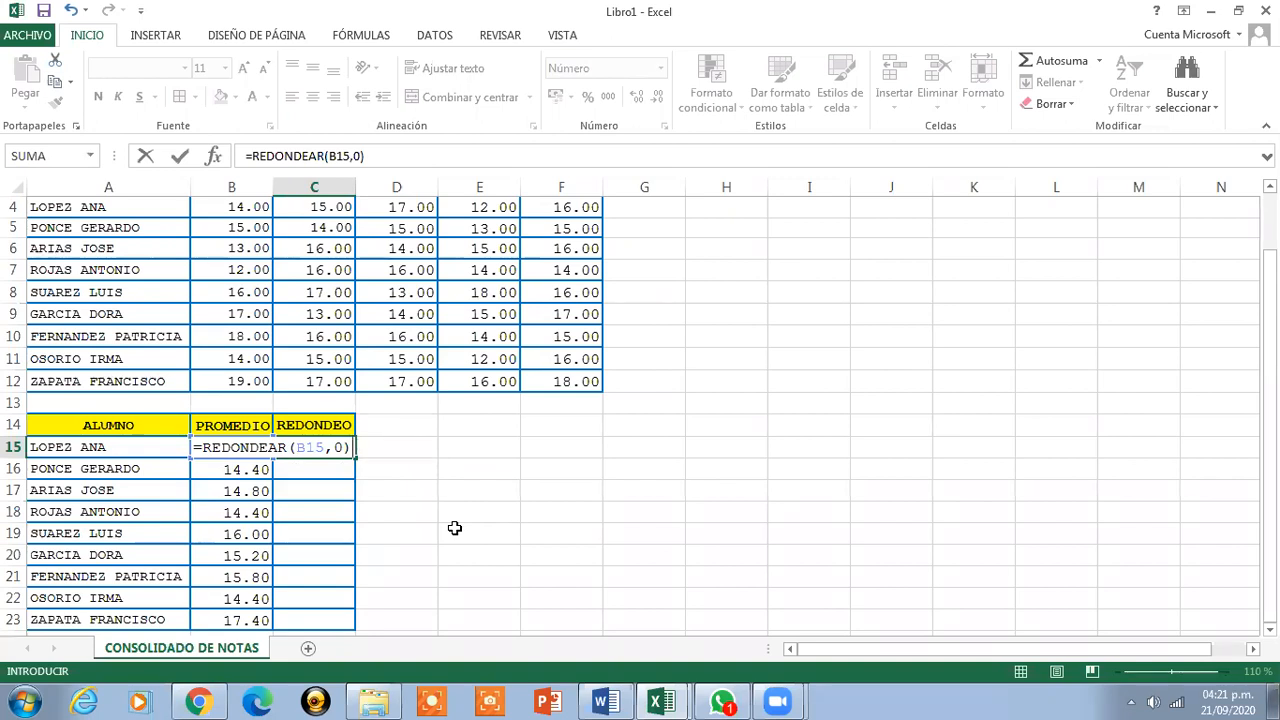
key(Return)
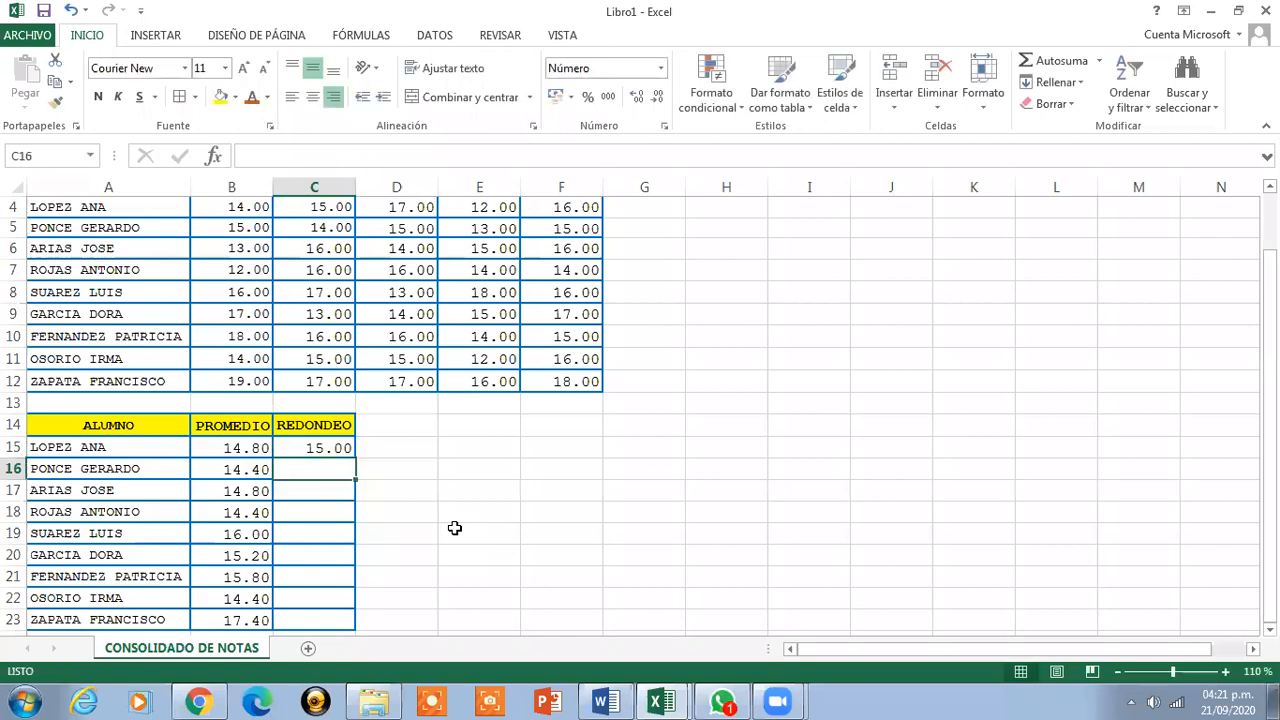
Examine the average formula in B15 and the rounding formula in C15 without changing them.
click(338, 450)
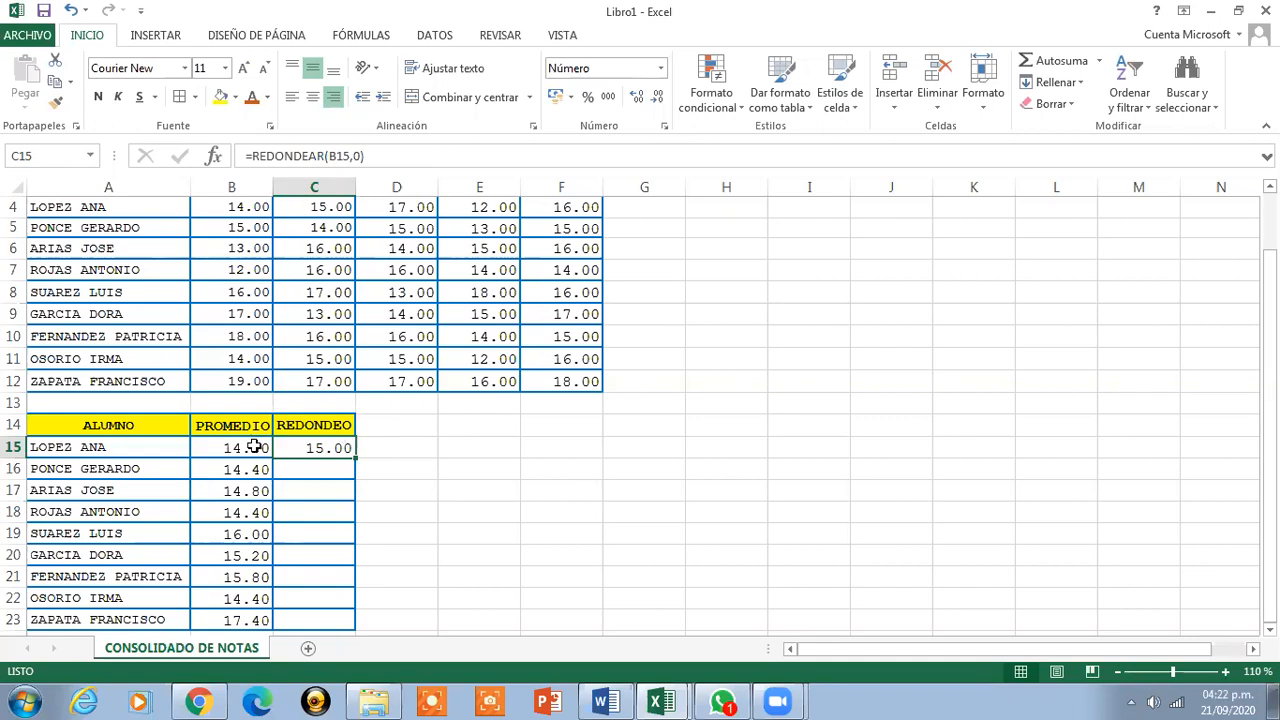
click(223, 449)
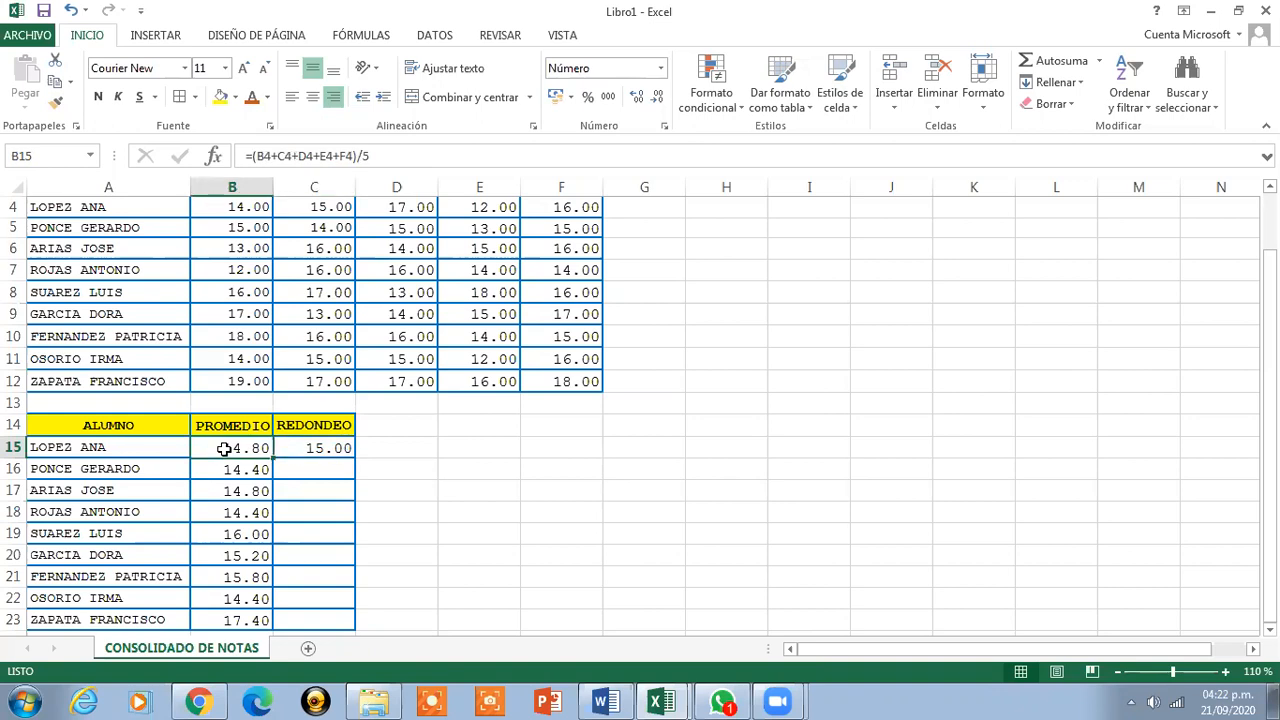
click(410, 158)
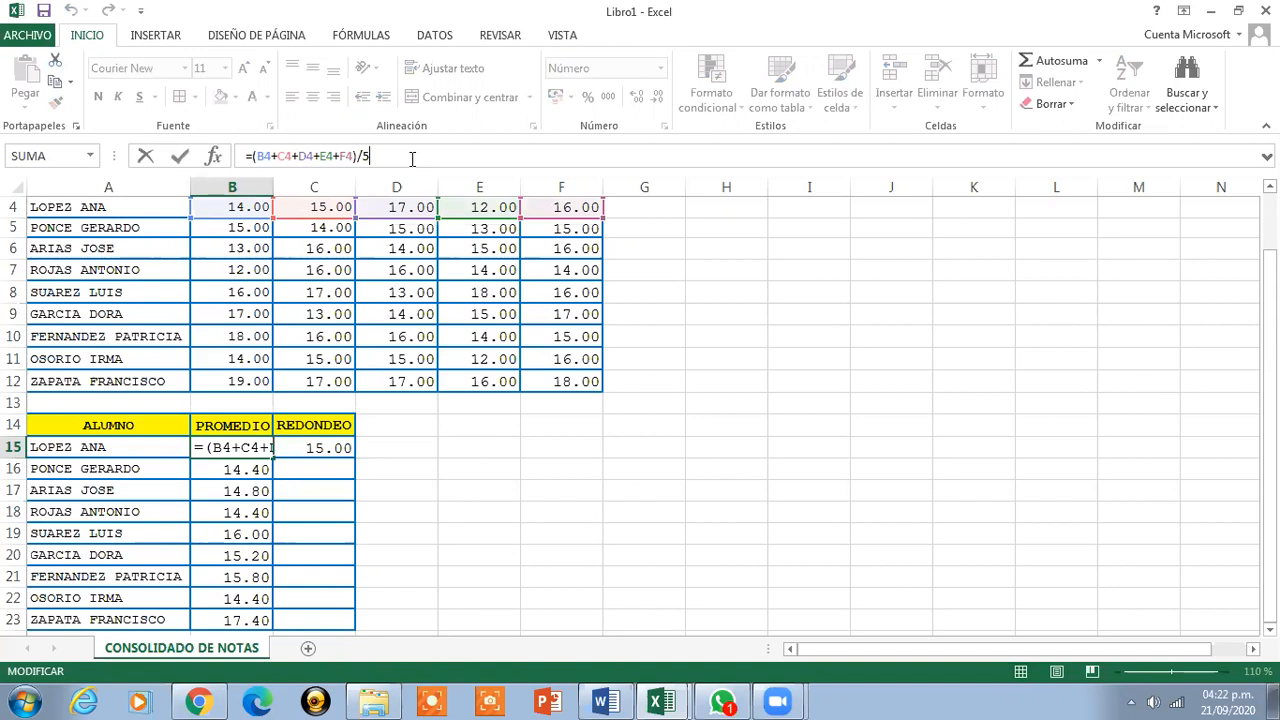
key(Return)
click(315, 447)
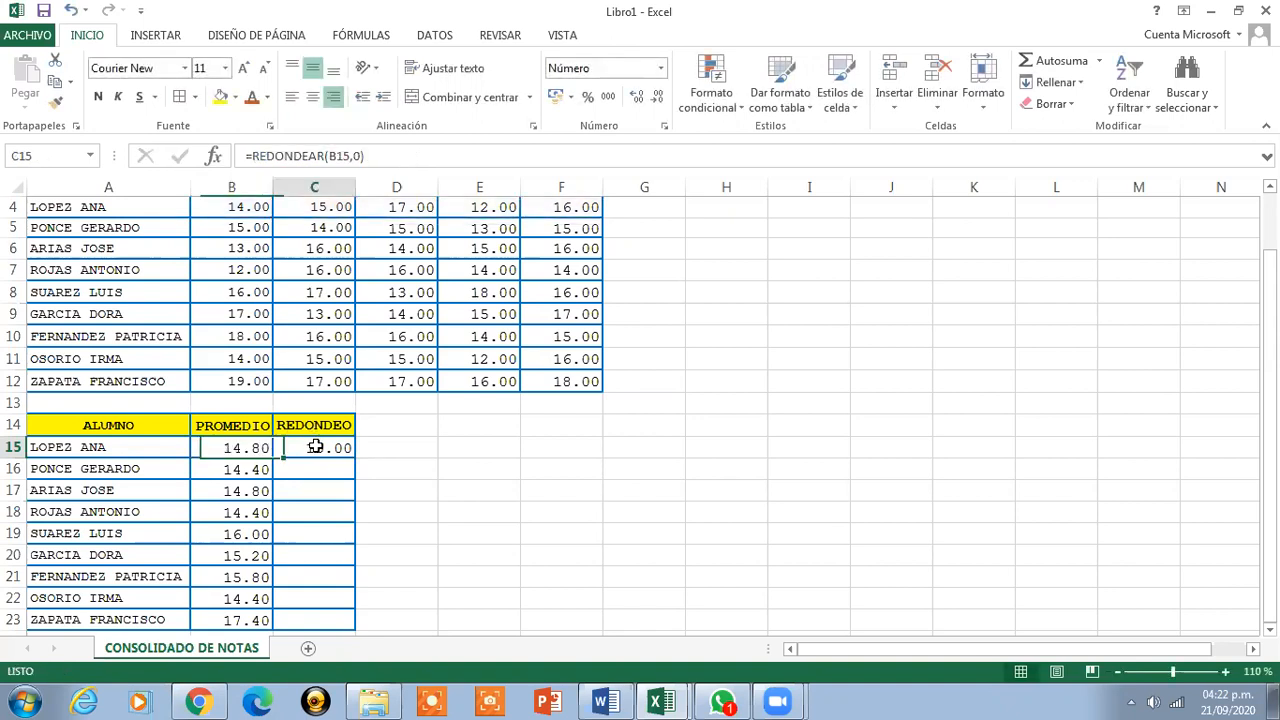
click(403, 158)
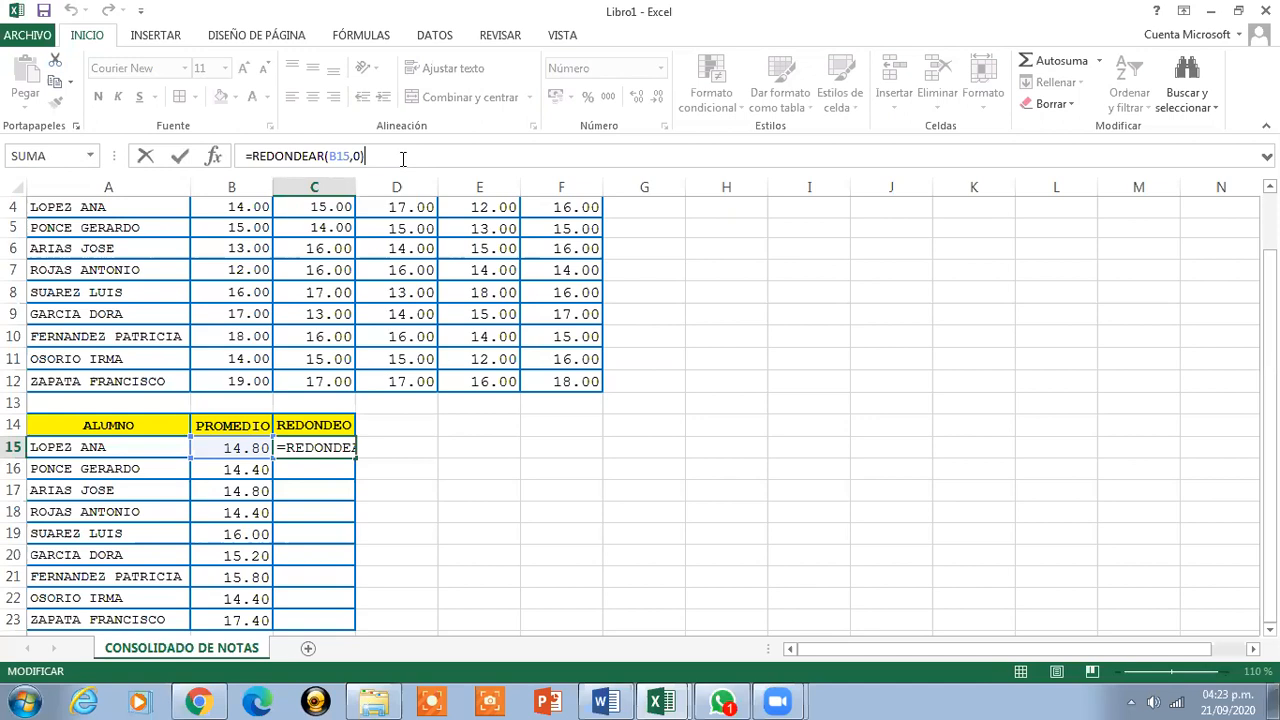
key(ctrl+Return)
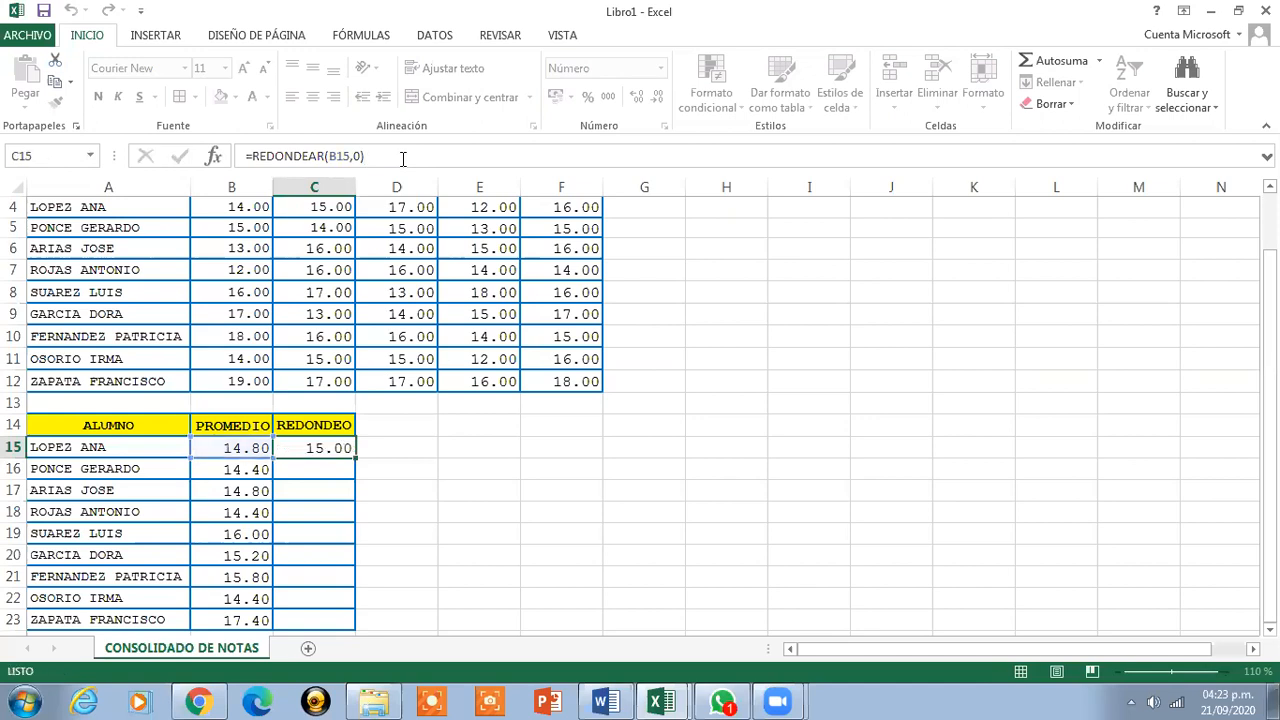
click(229, 450)
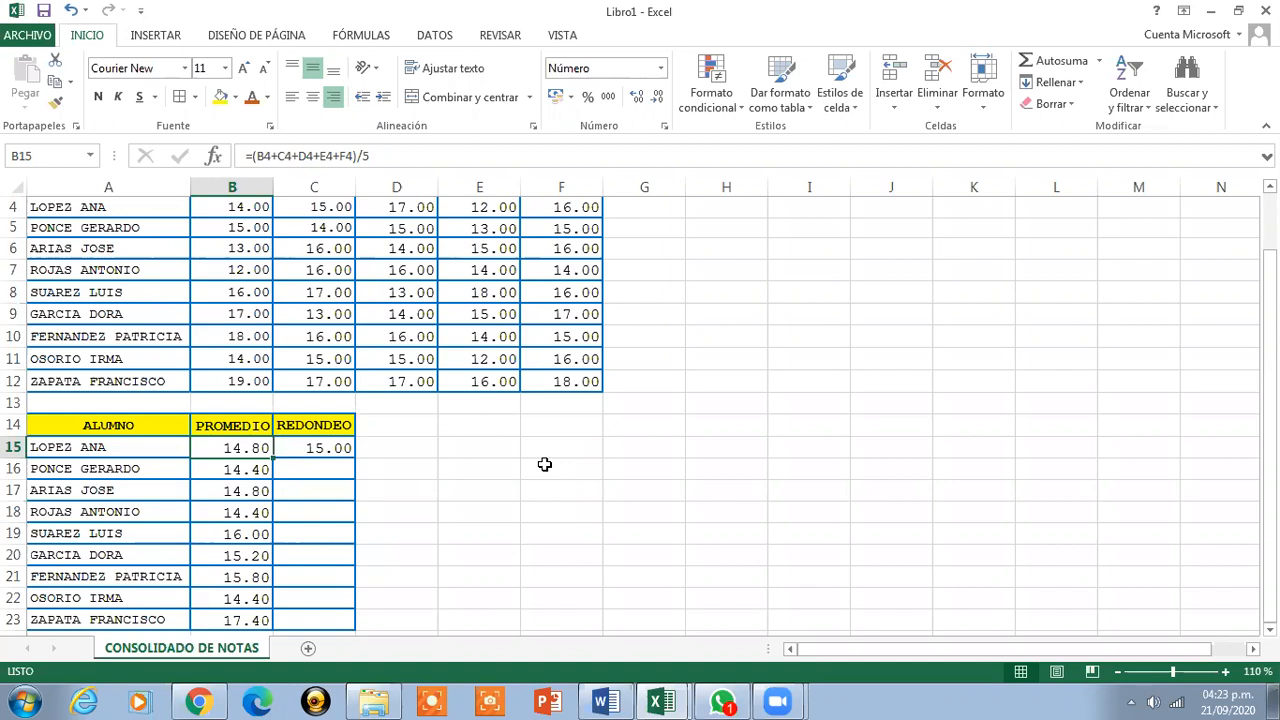
click(310, 452)
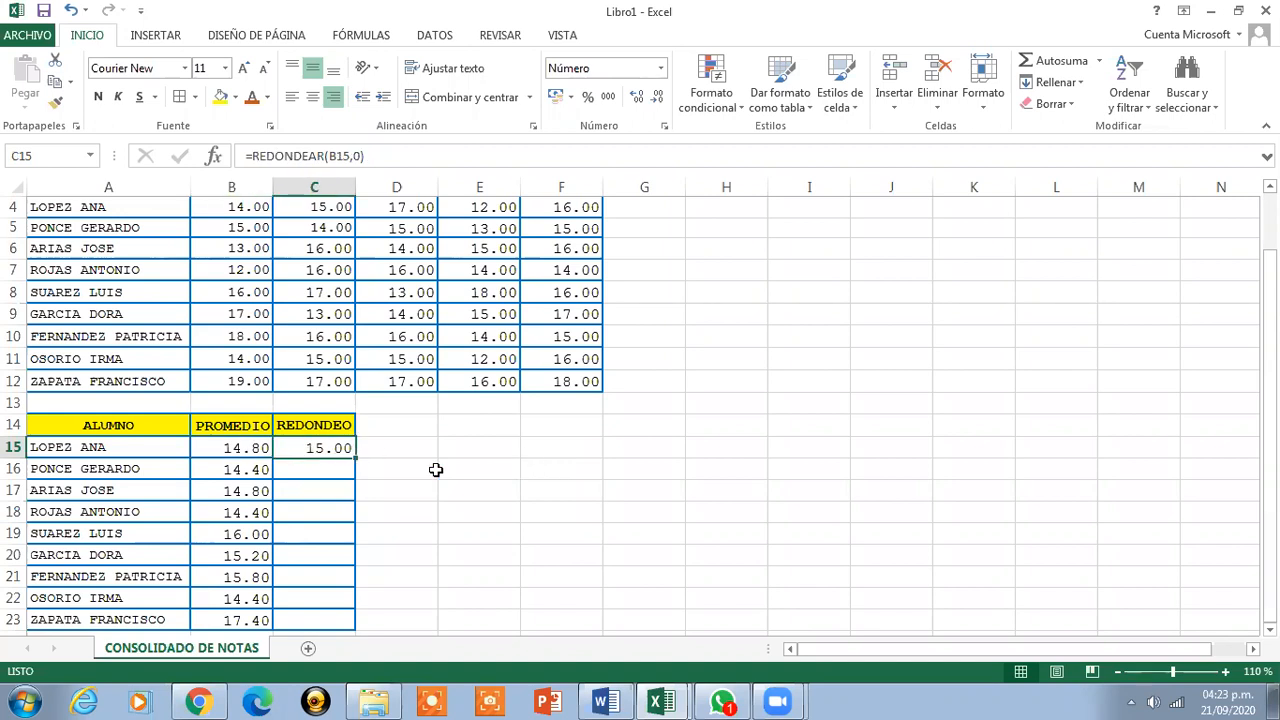
click(405, 157)
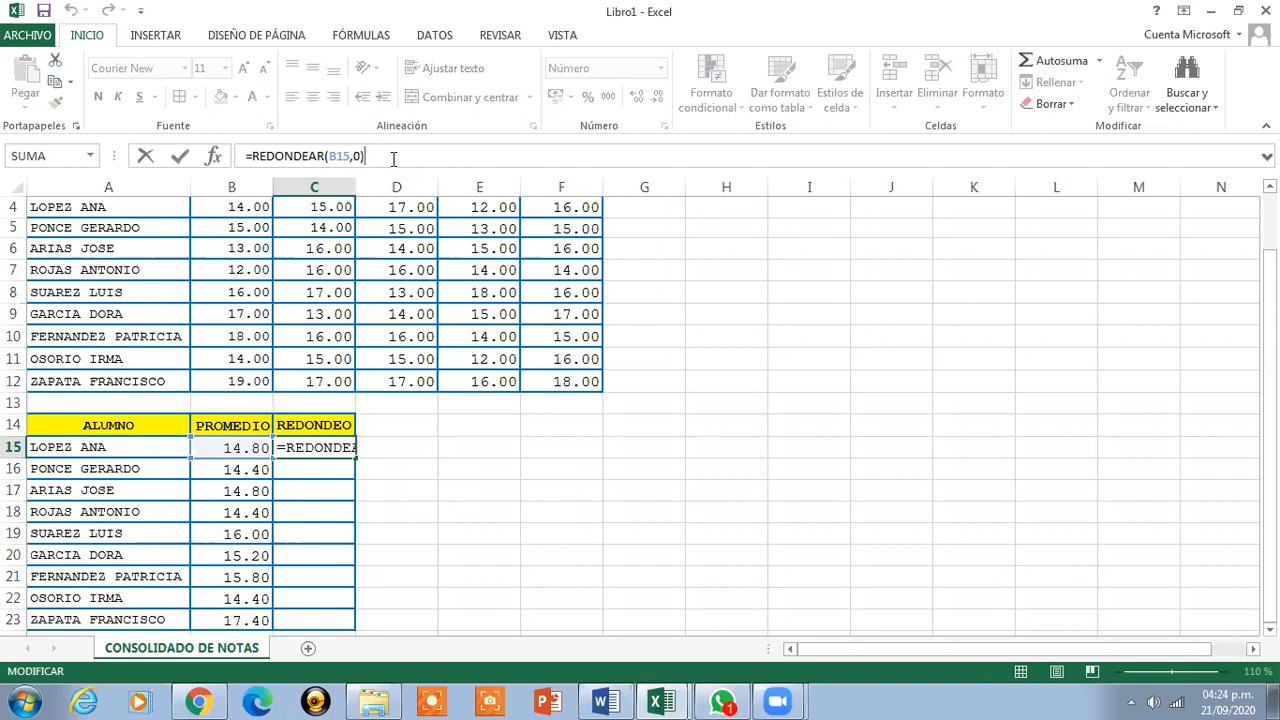
click(312, 465)
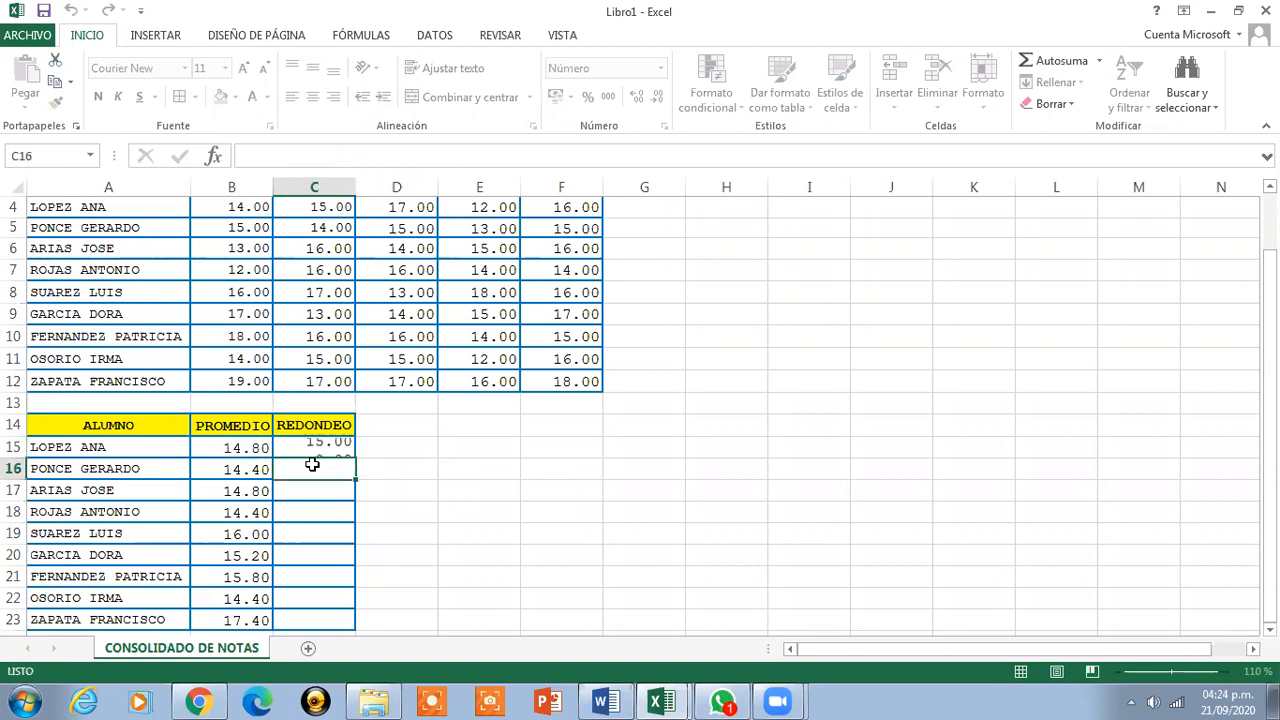
Fill the rounding formula from C15 down through C23.
click(310, 446)
drag(356, 459, 353, 624)
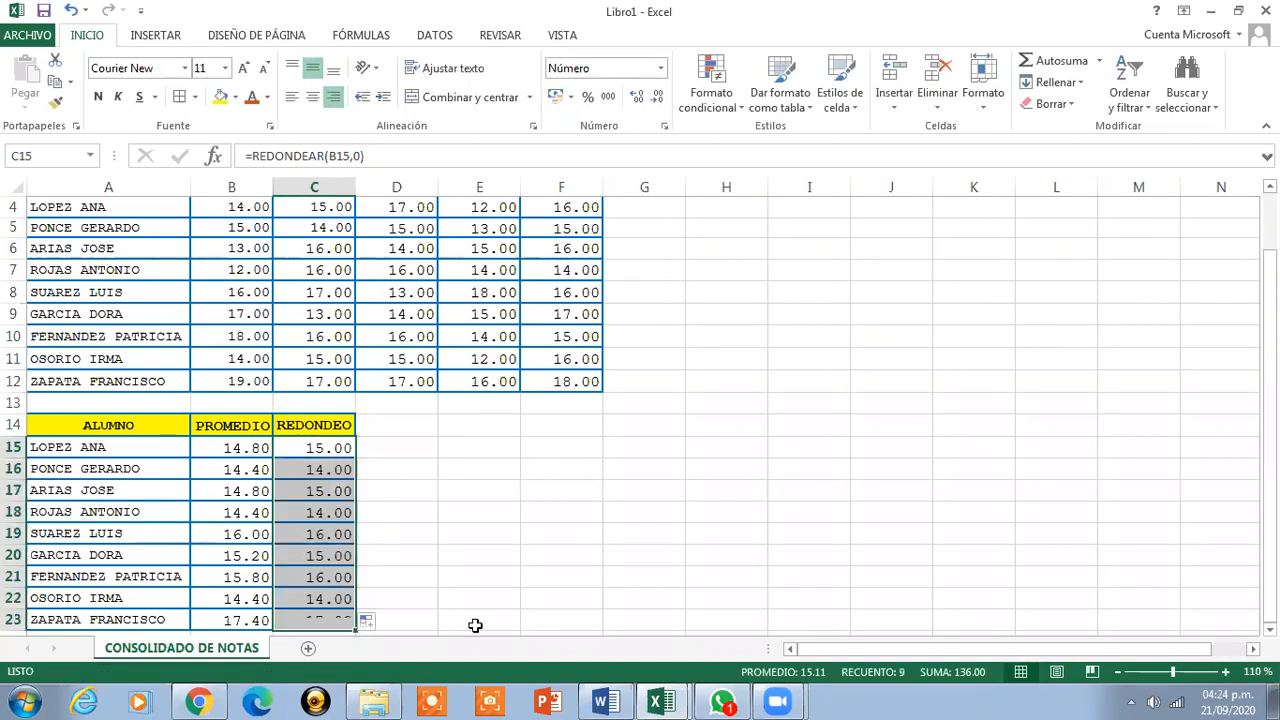
Review the copied rounding formulas one by one from C16 to C23, and return to C15.
click(305, 470)
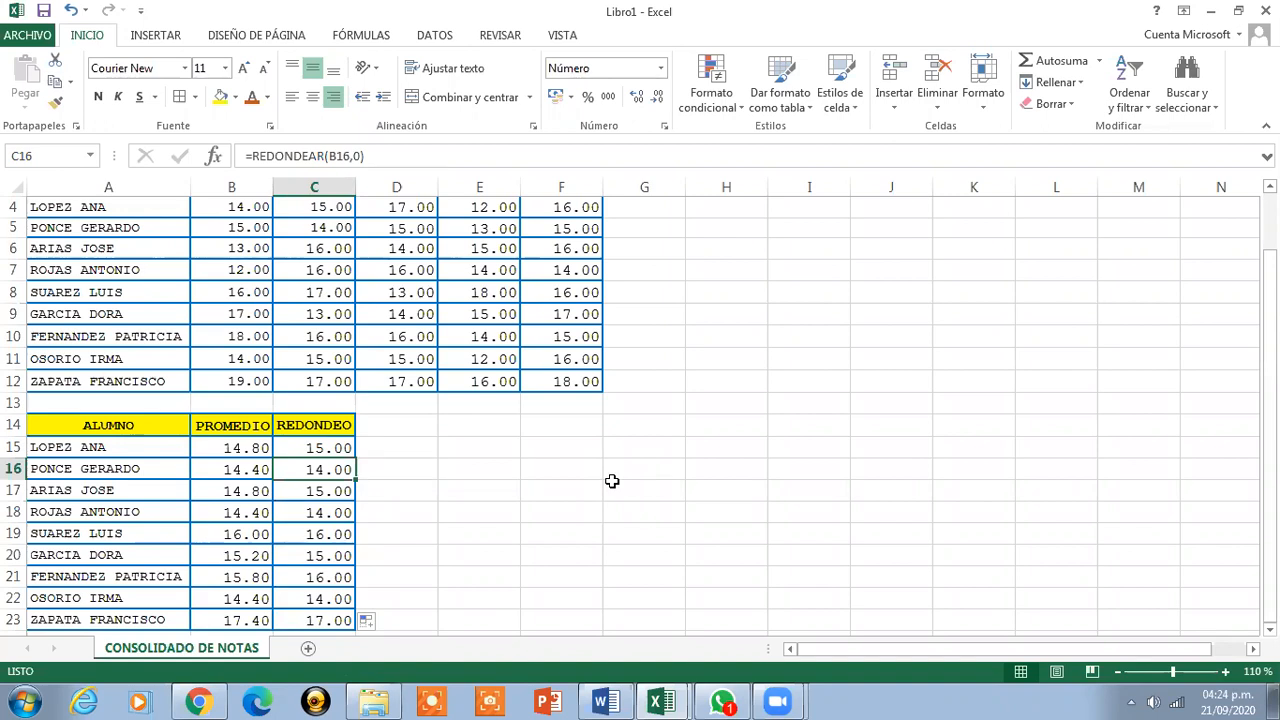
key(Down)
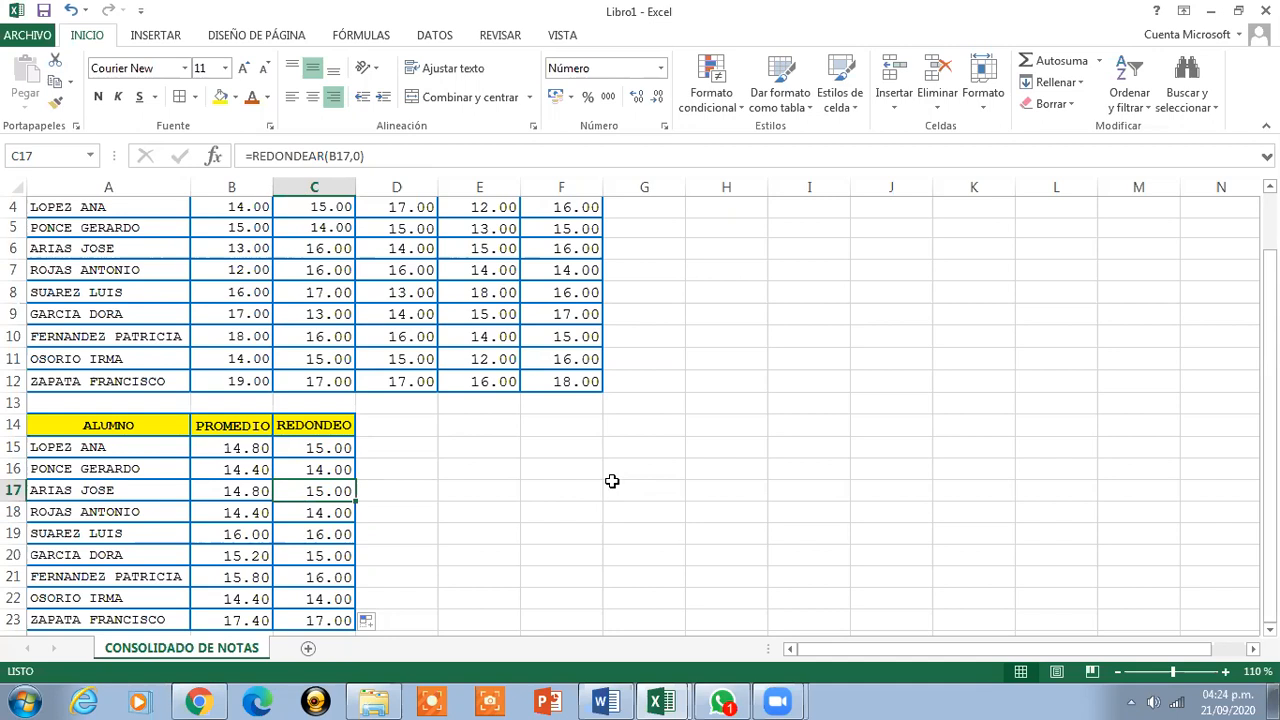
key(Down)
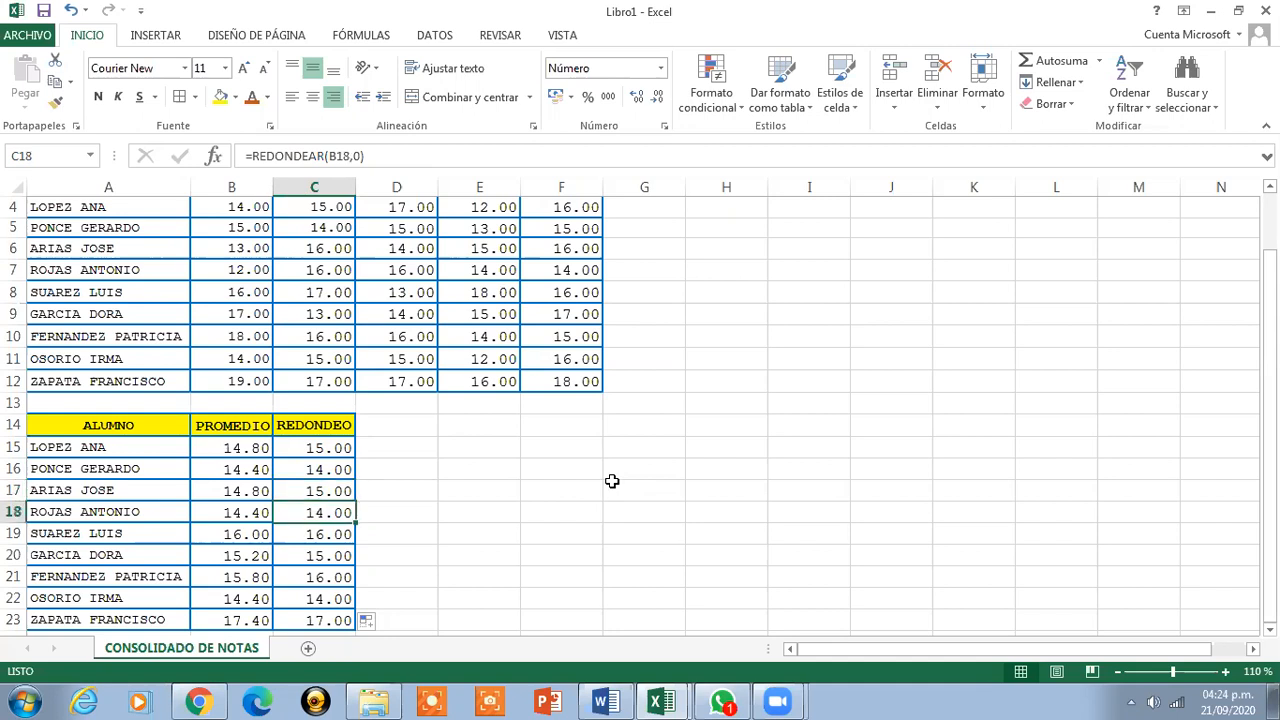
key(Down)
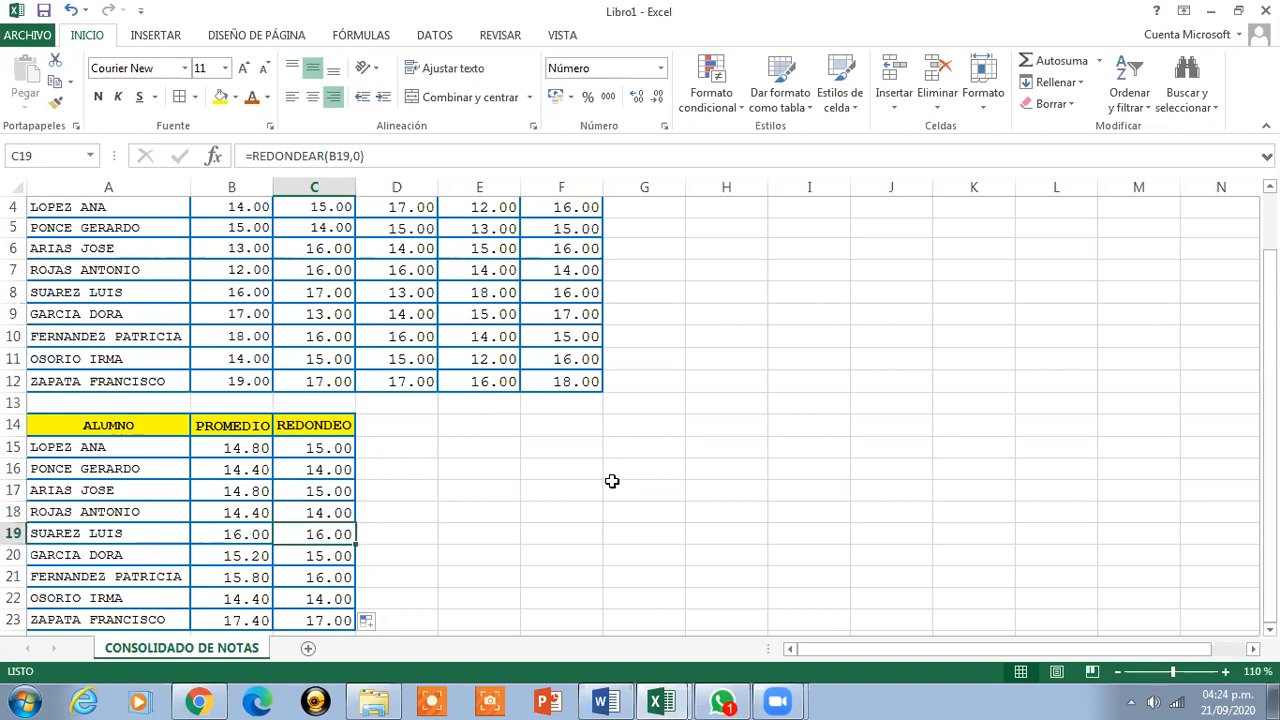
key(Down)
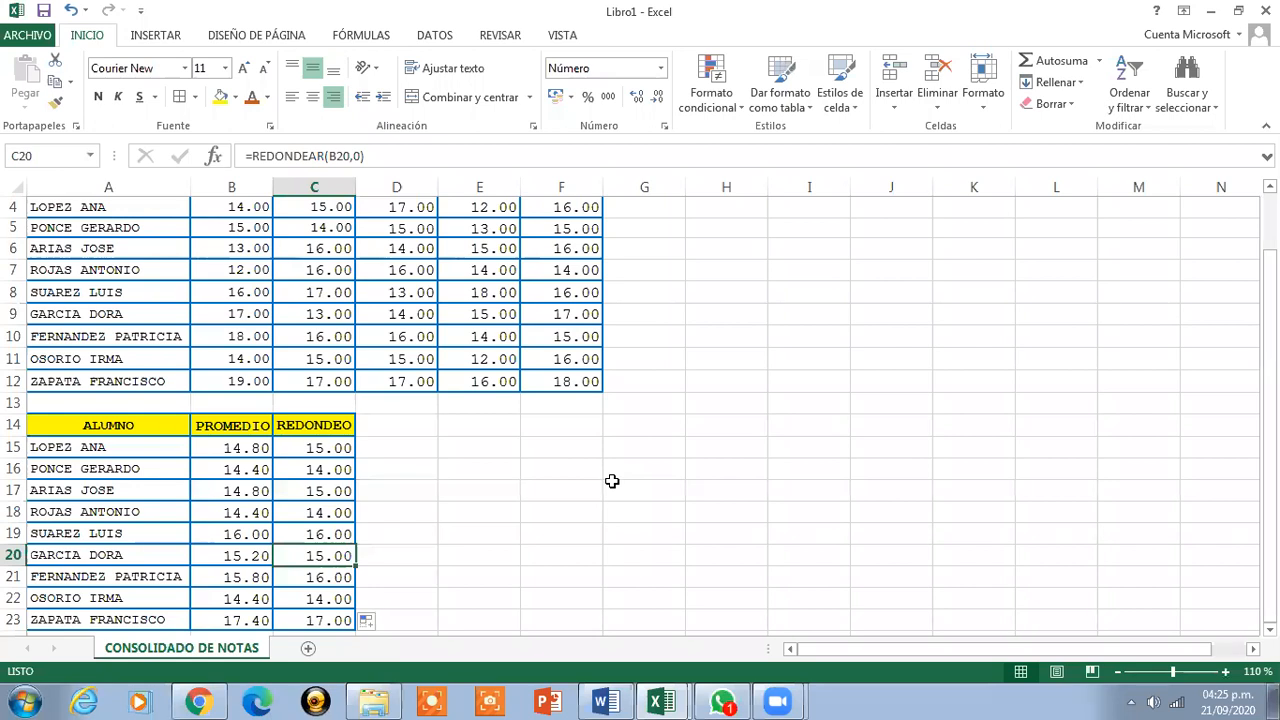
key(Down)
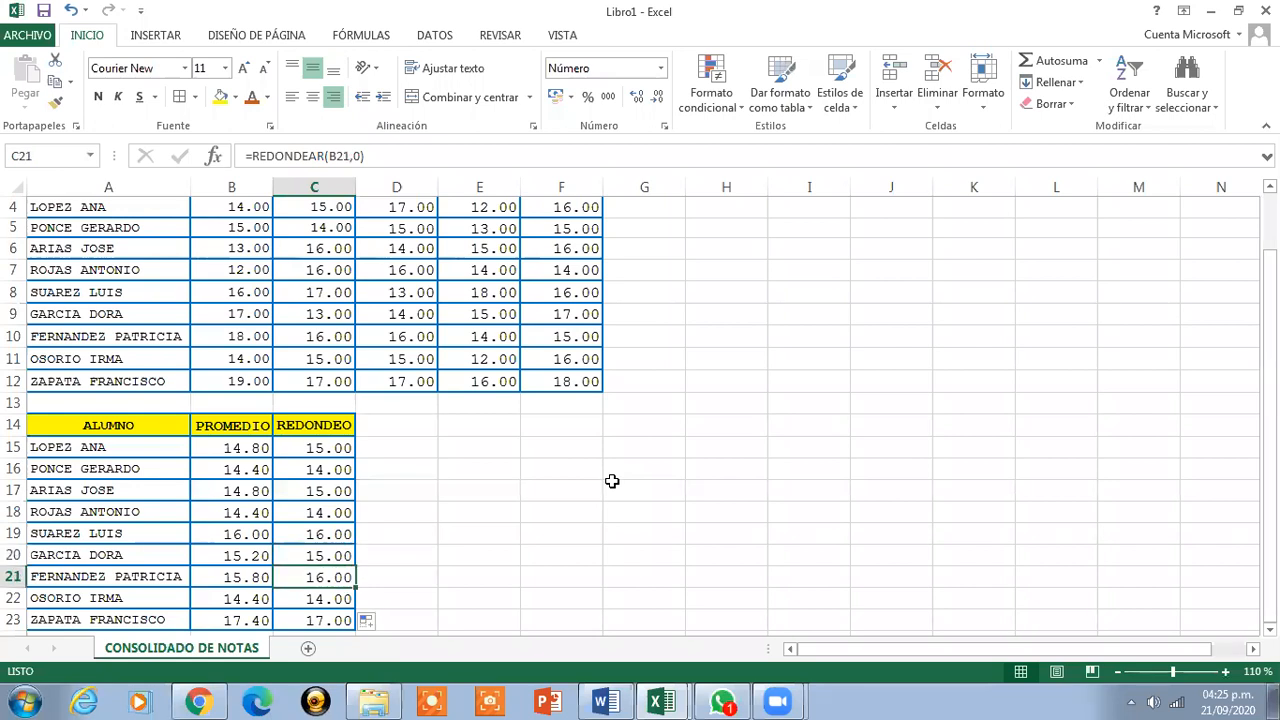
key(Down)
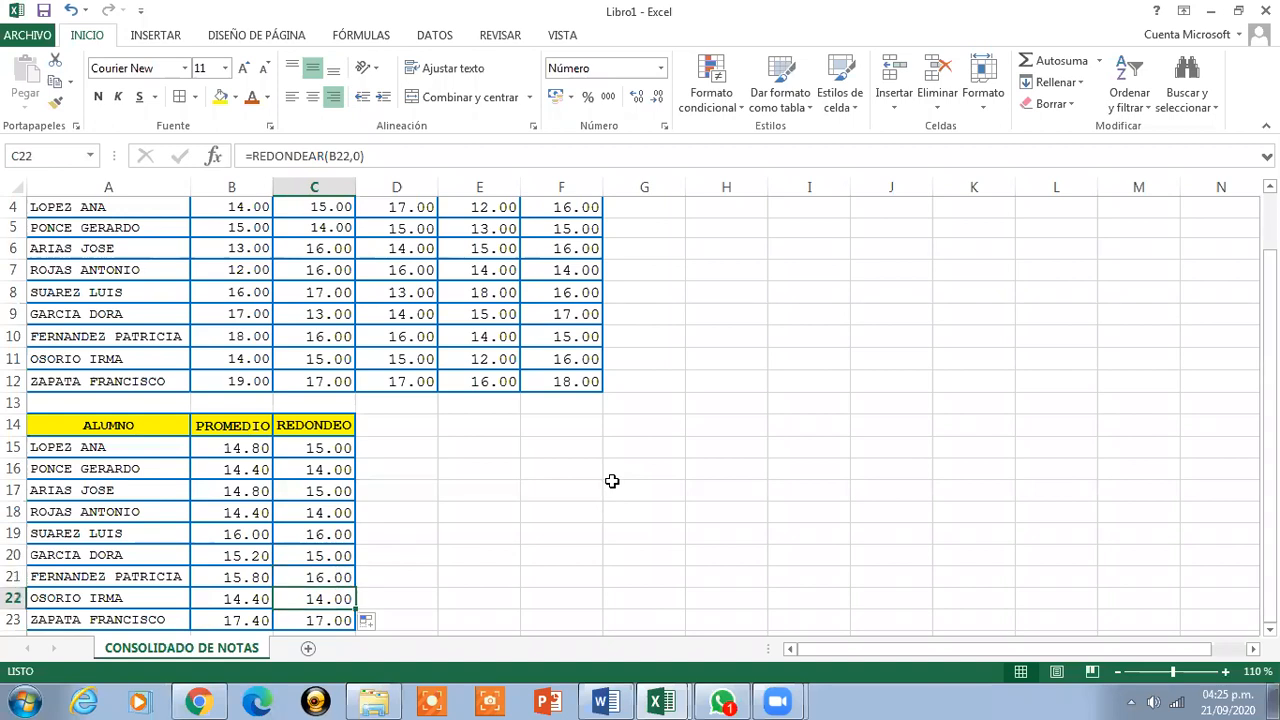
key(Down)
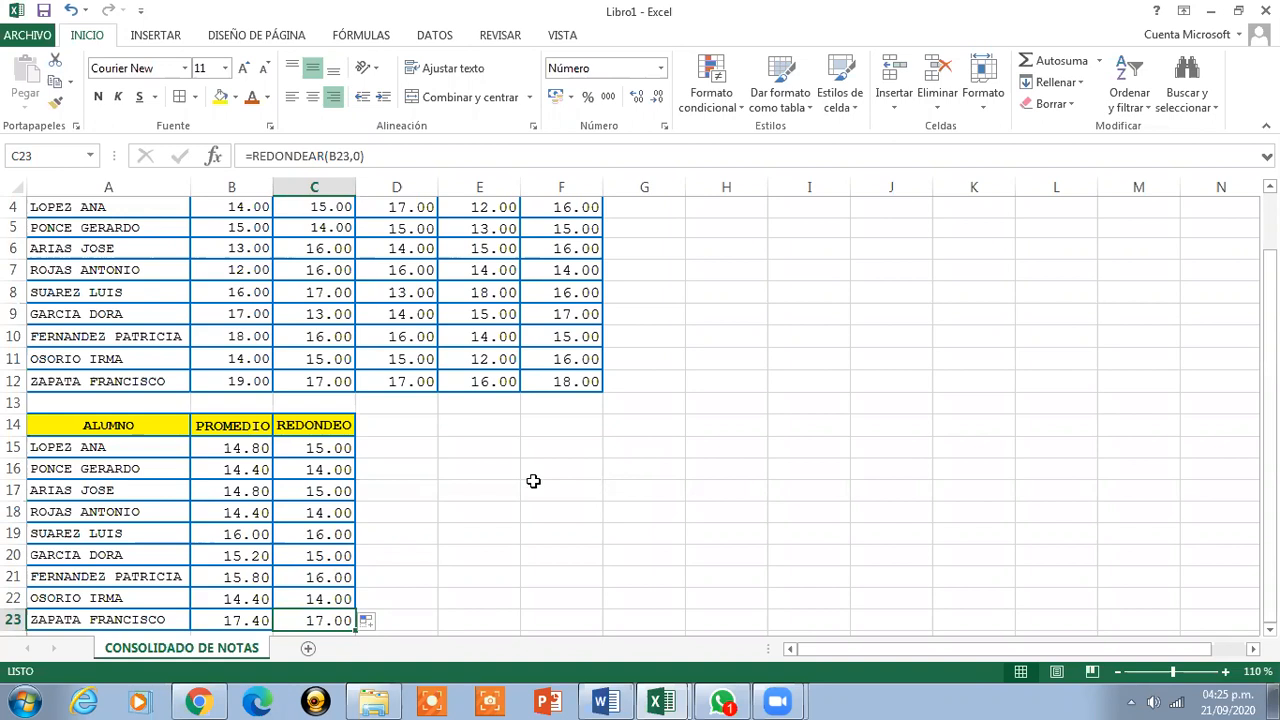
click(319, 445)
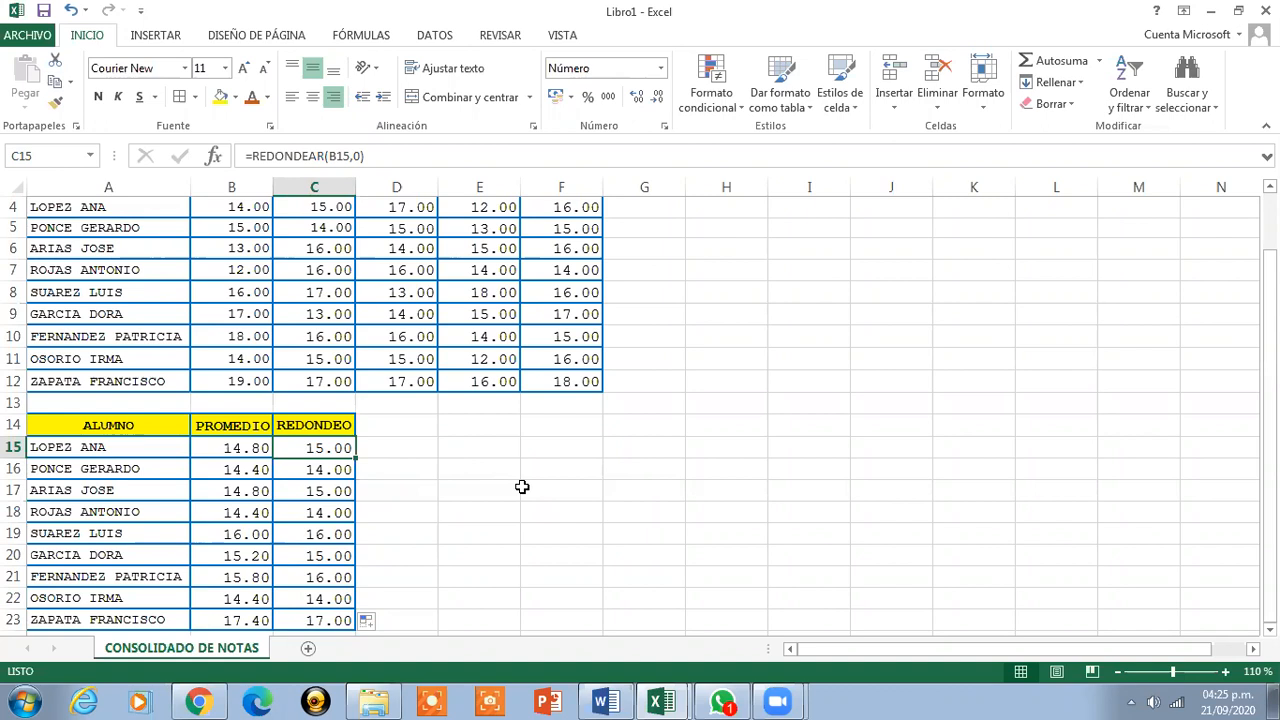
Review the copied rounding formulas in the REDONDEO column again from C15 to C21, and return to its header.
key(Down)
key(Down)
key(Down)
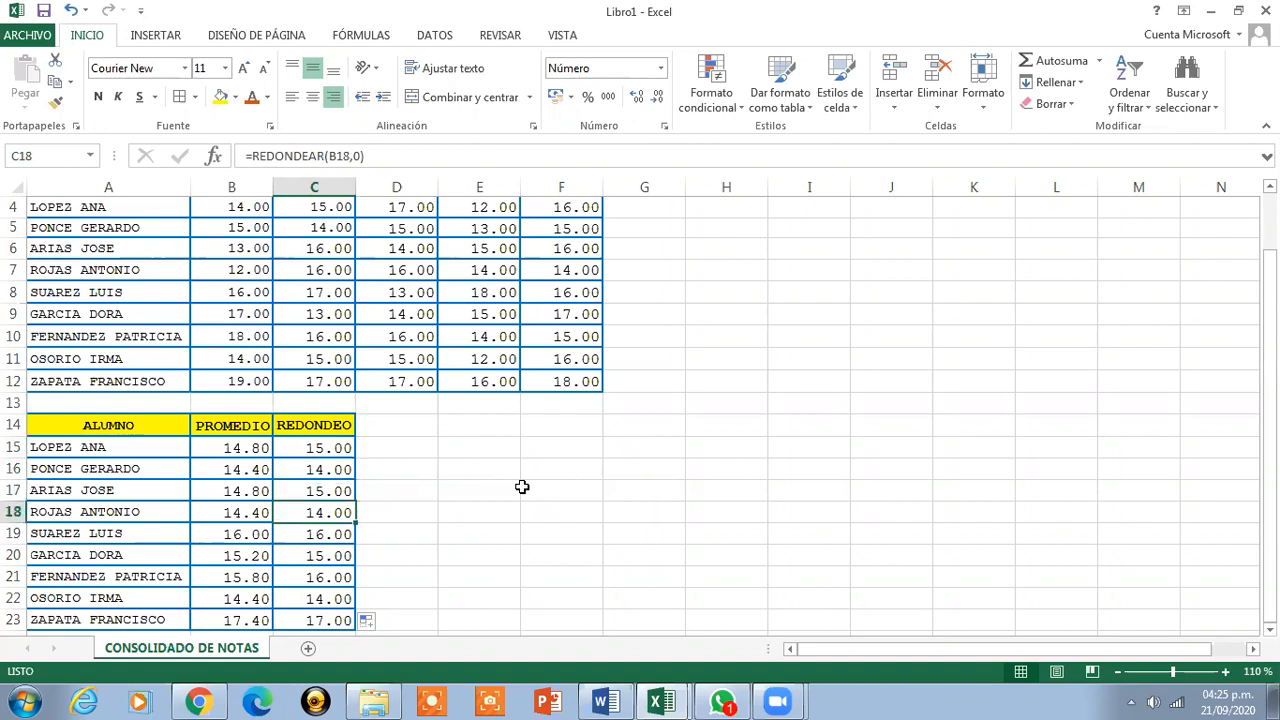
key(Down)
key(Down)
key(Down)
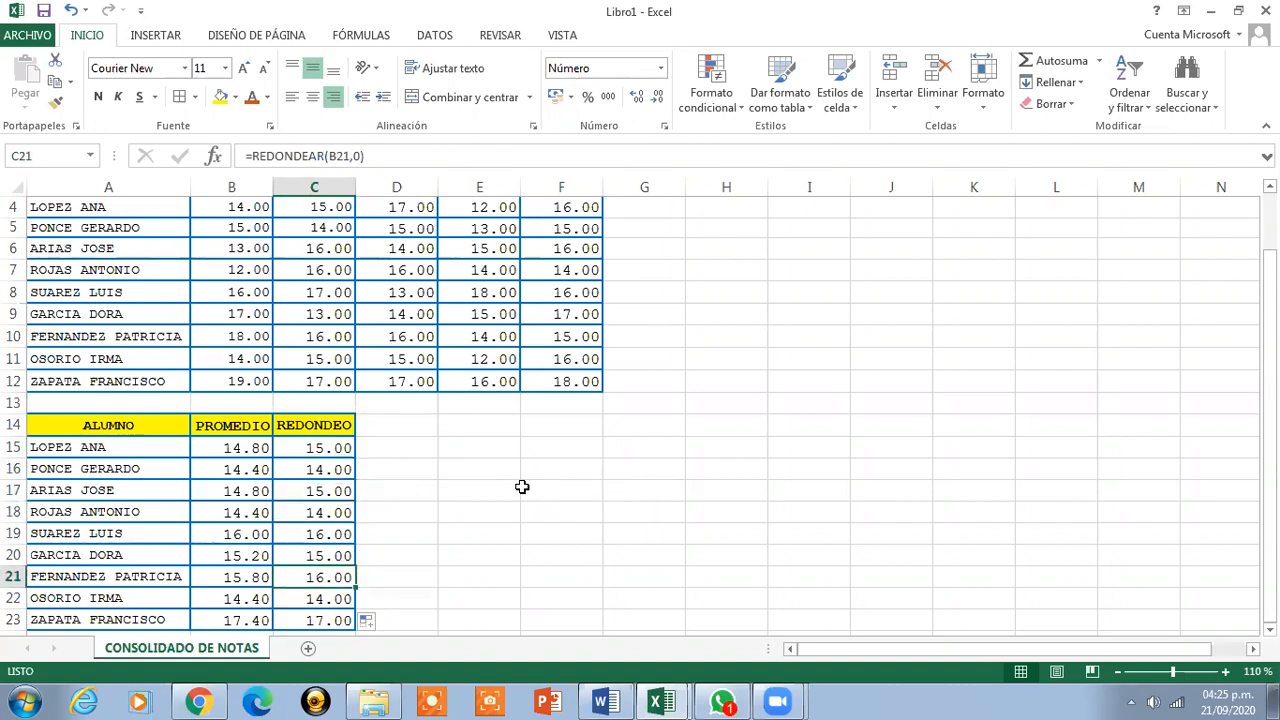
key(Up)
key(Up)
key(Up)
key(Up)
key(Up)
key(Up)
key(Up)
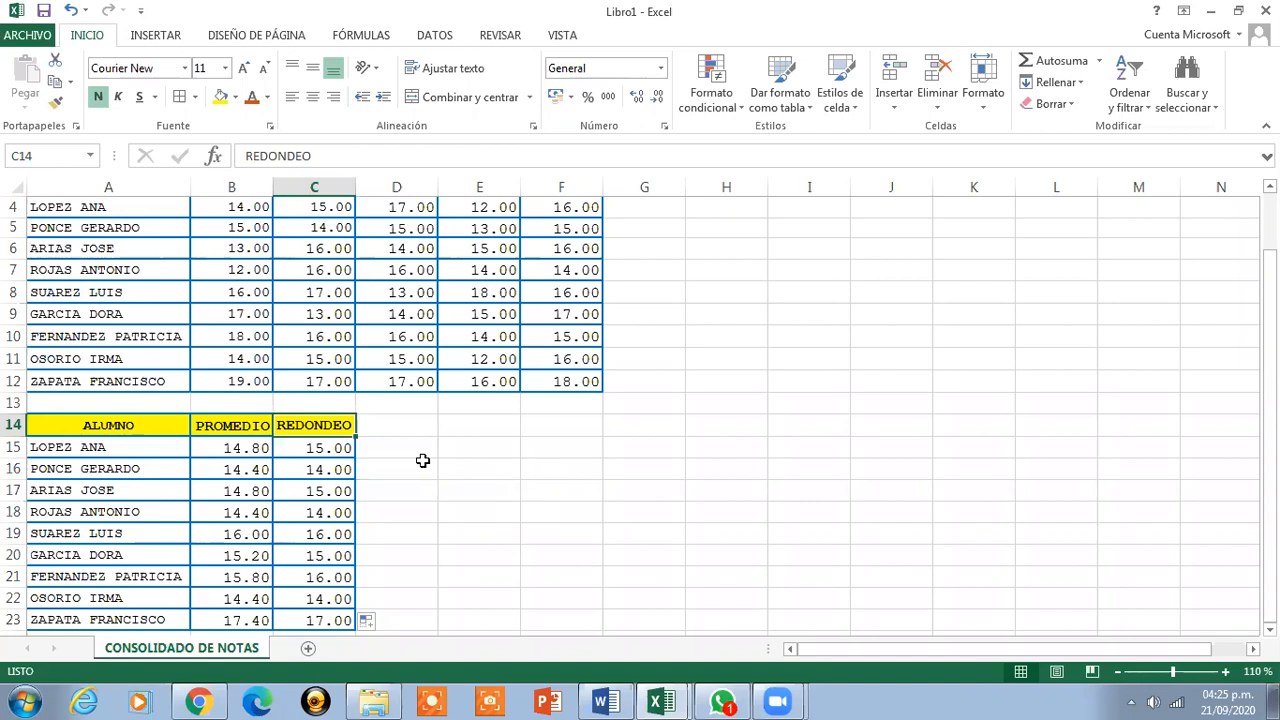
Wrap the average formula in B15 in the rounding function so that it reads =REDONDEAR((B4+C4+D4+E4+F4)/5,0).
click(232, 449)
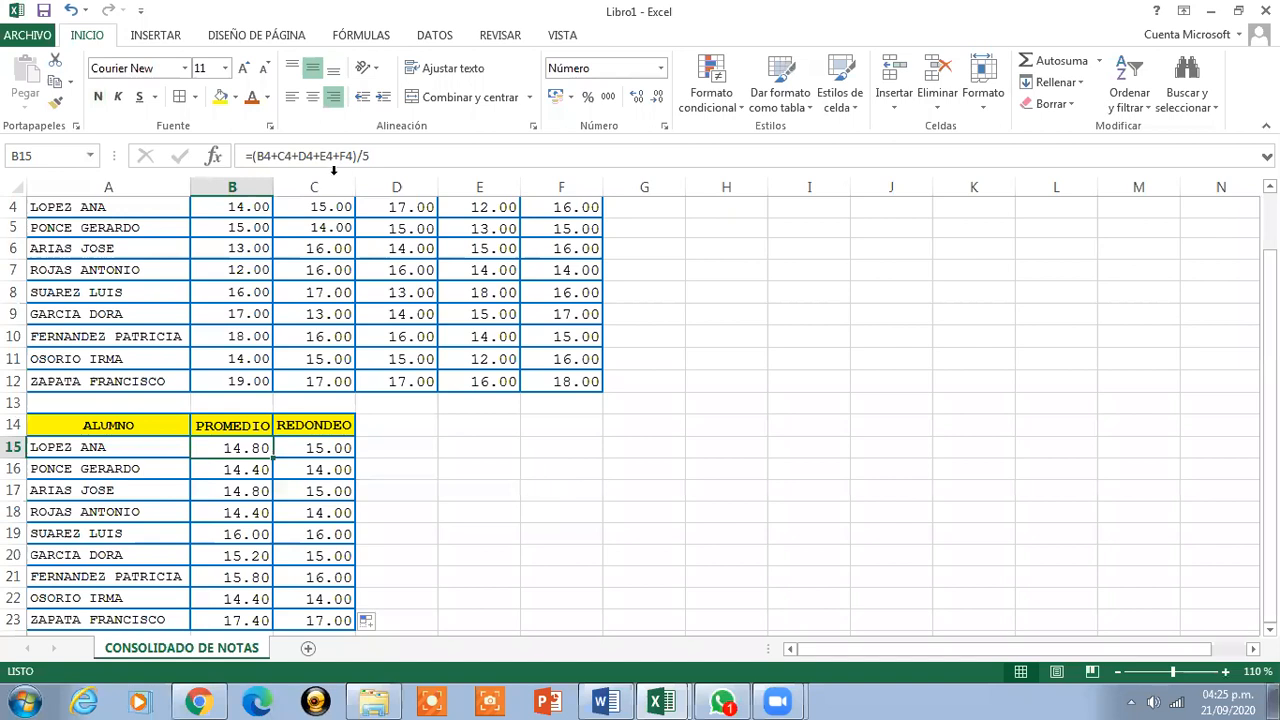
click(252, 157)
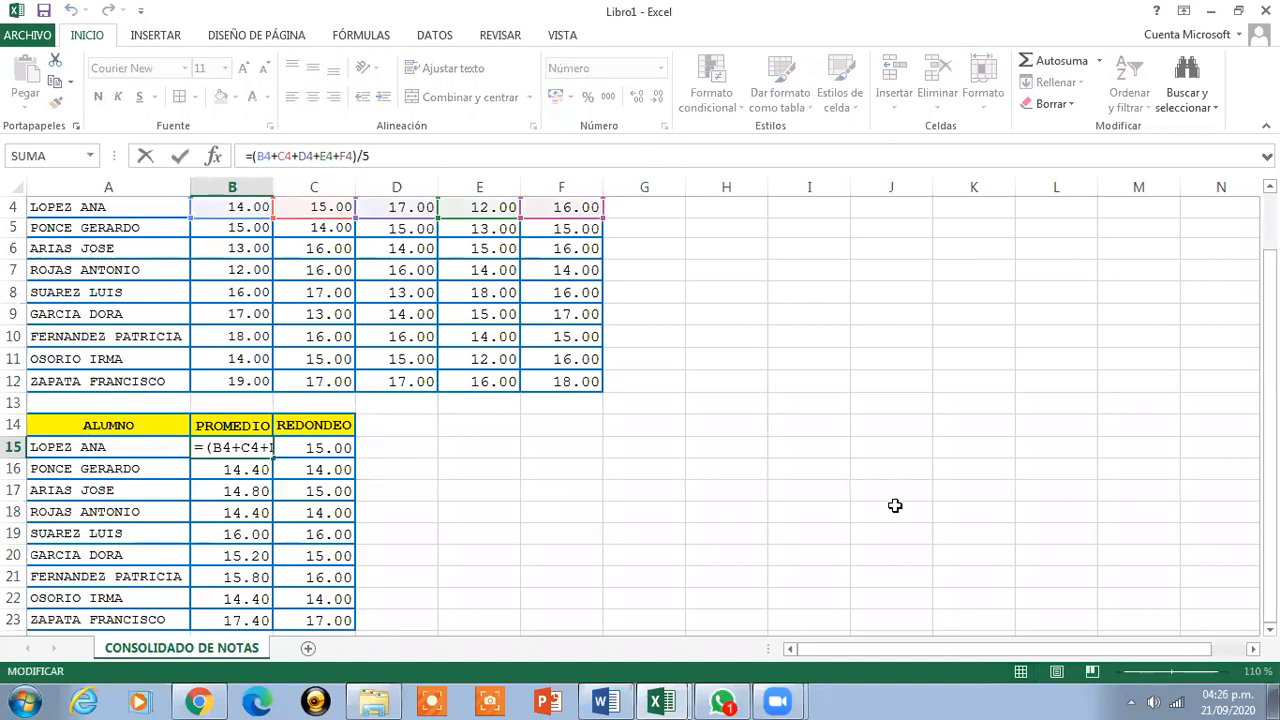
text(RED)
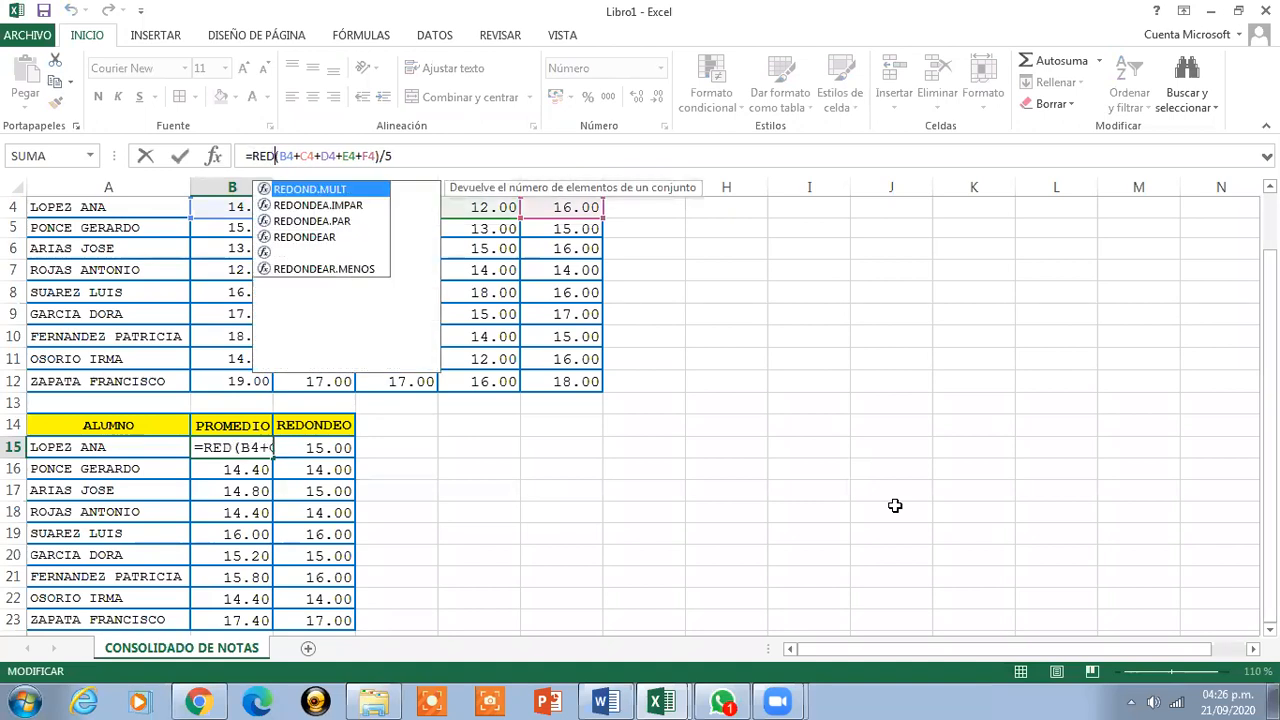
text(ONDEAR)
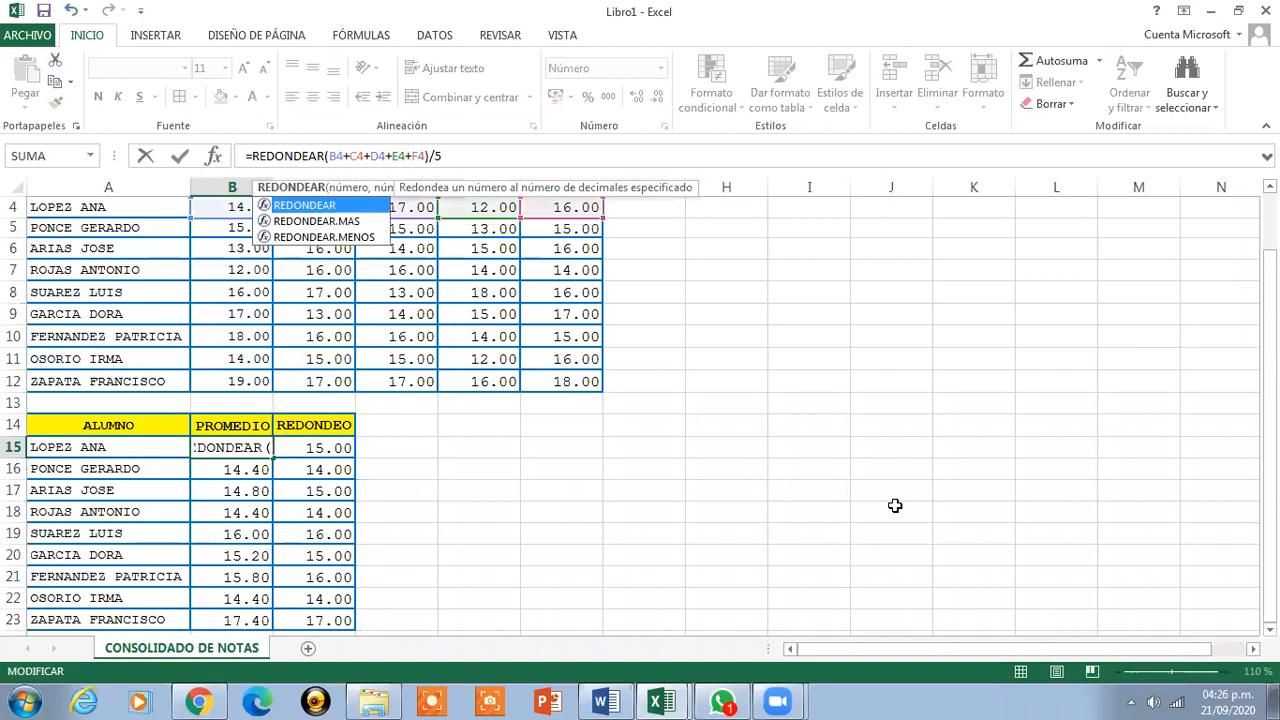
text(()
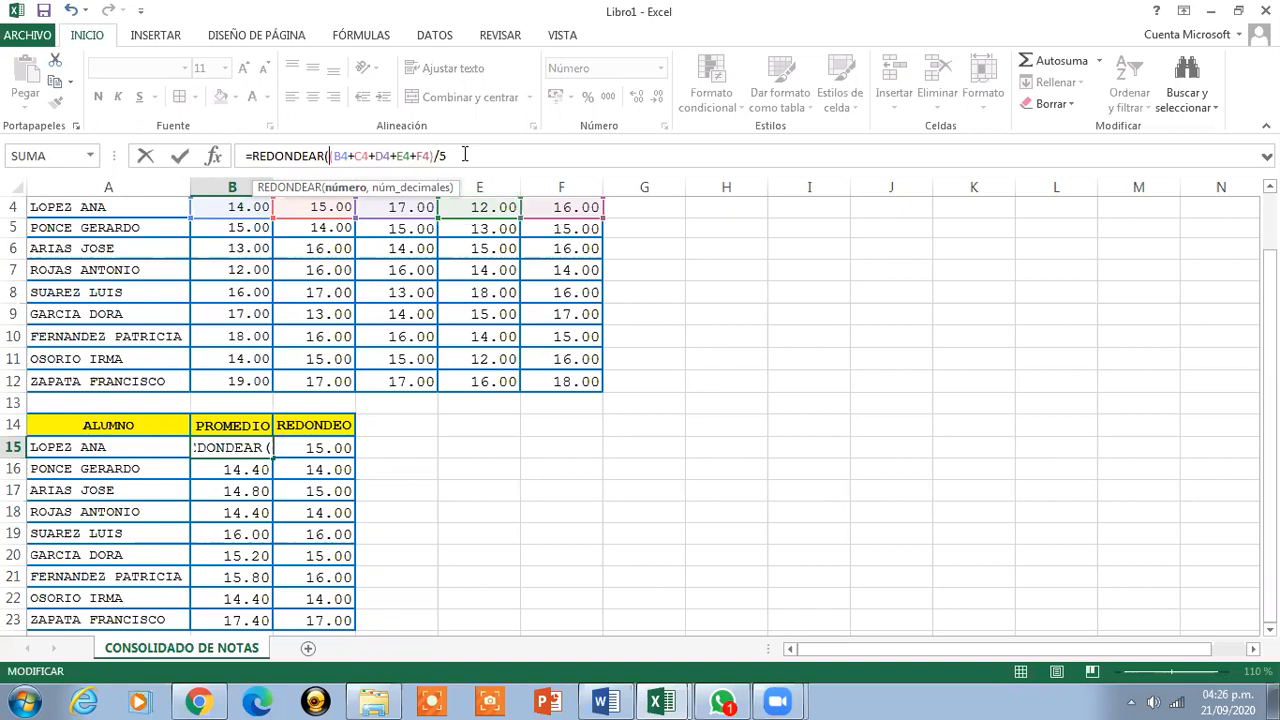
text(,0)
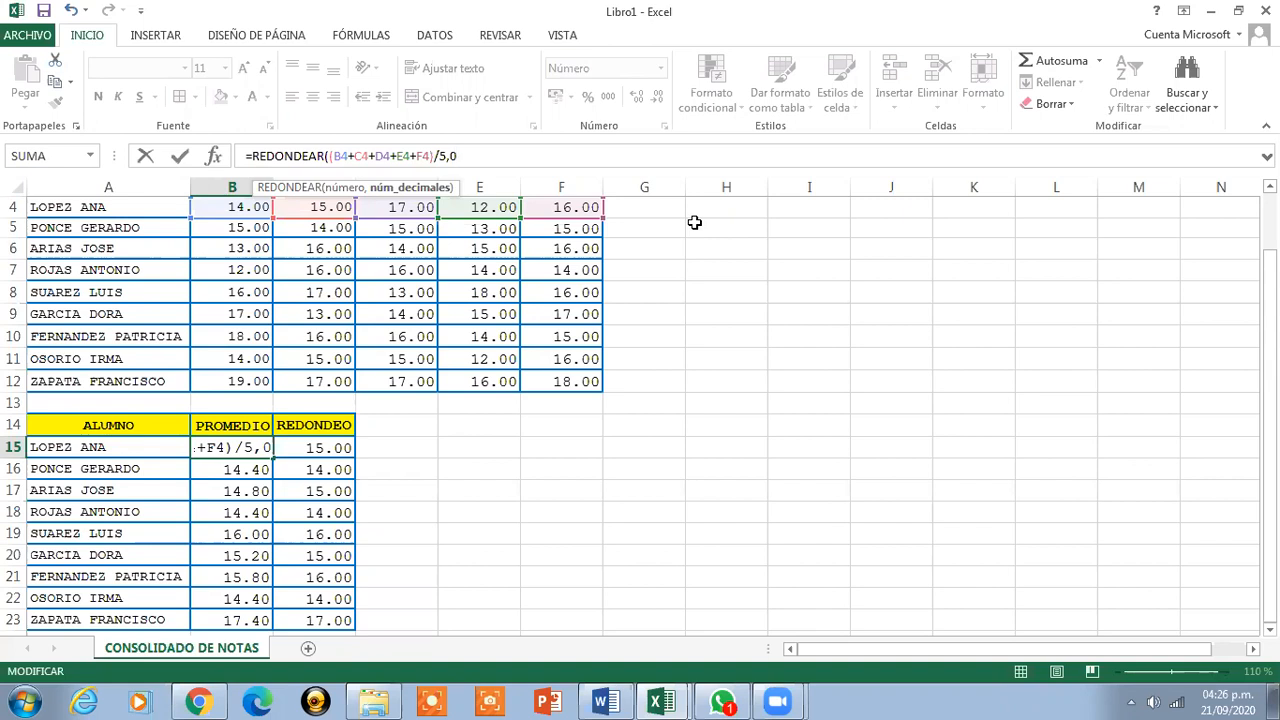
text())
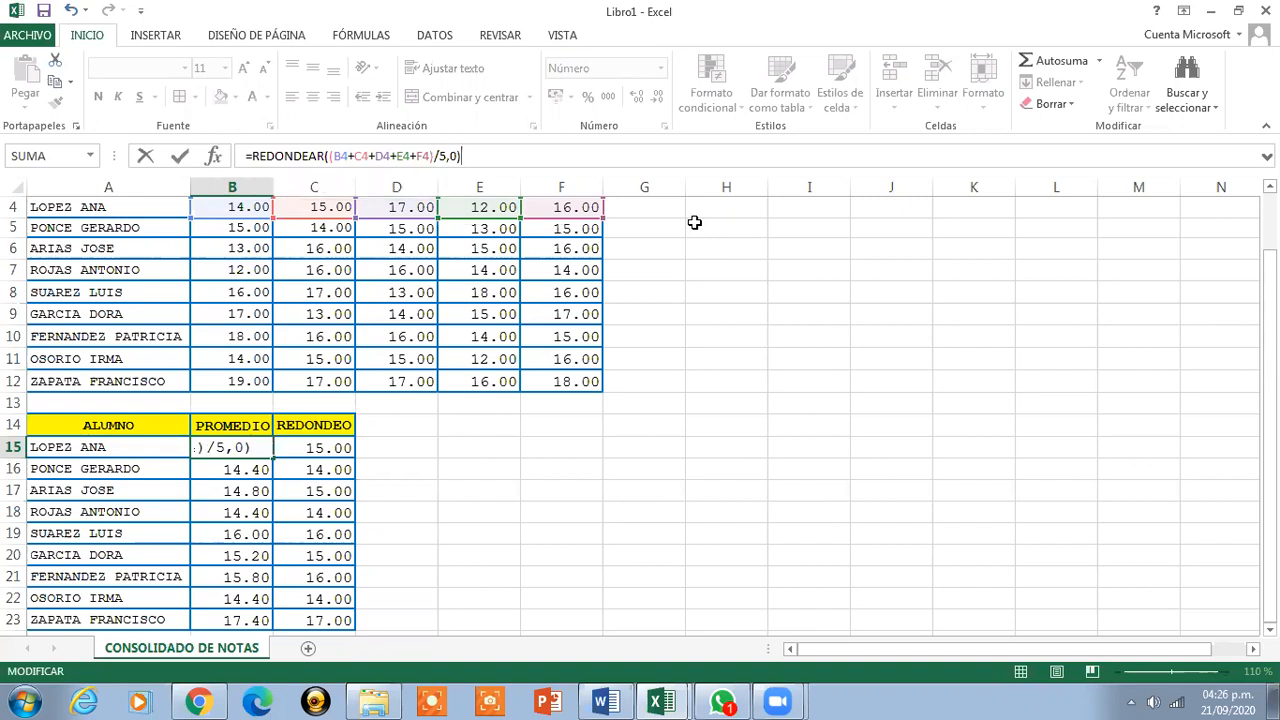
key(Return)
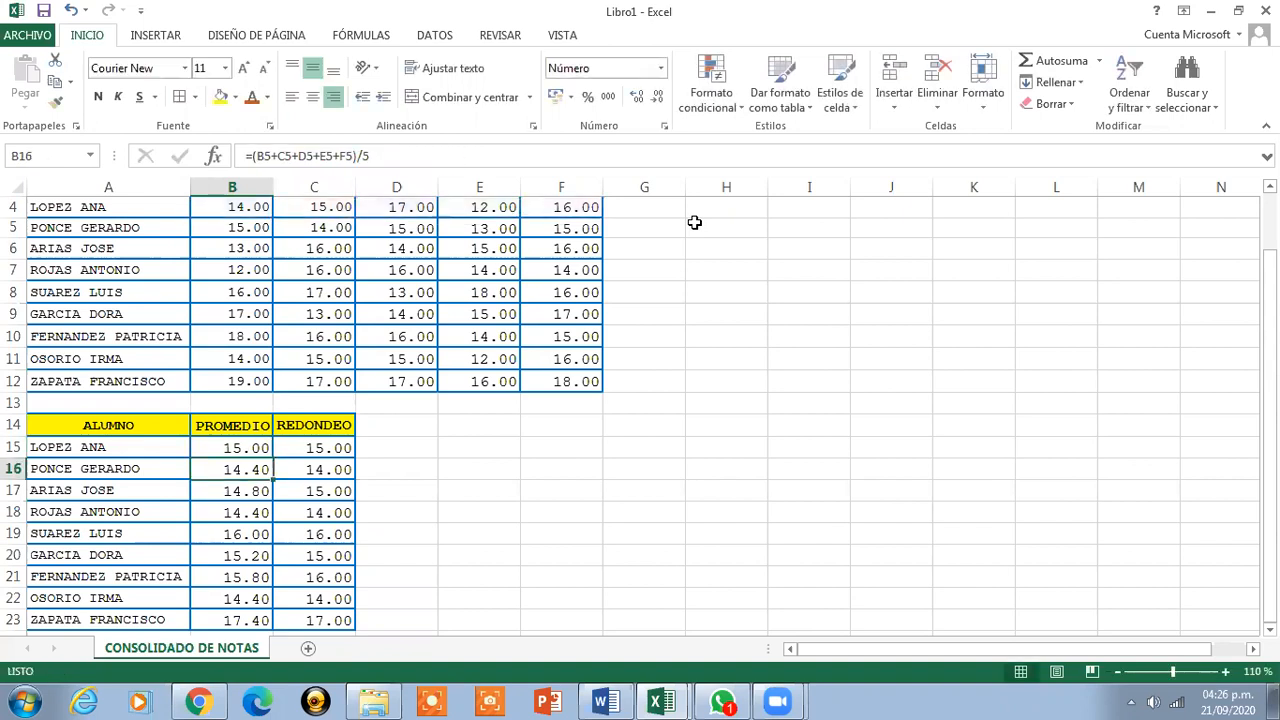
Examine the combined formula in B15 and compare it with the separate rounding formula in C15 without changing either.
click(236, 442)
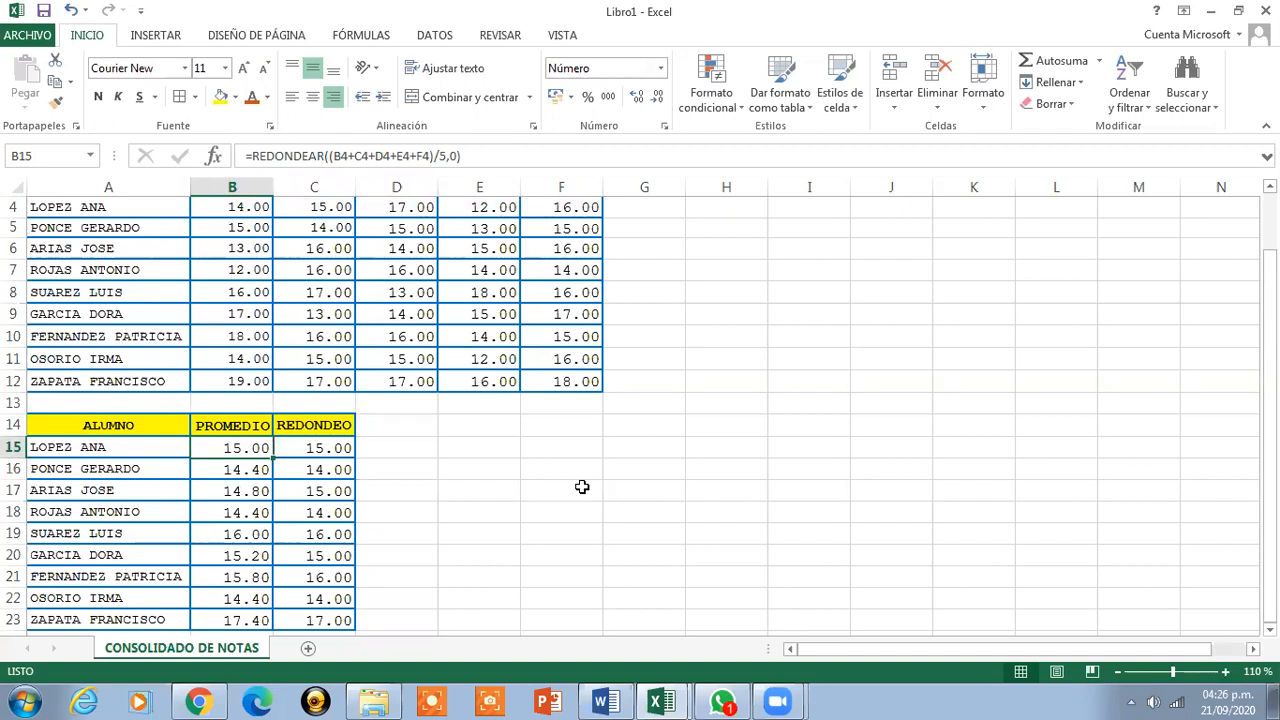
click(516, 158)
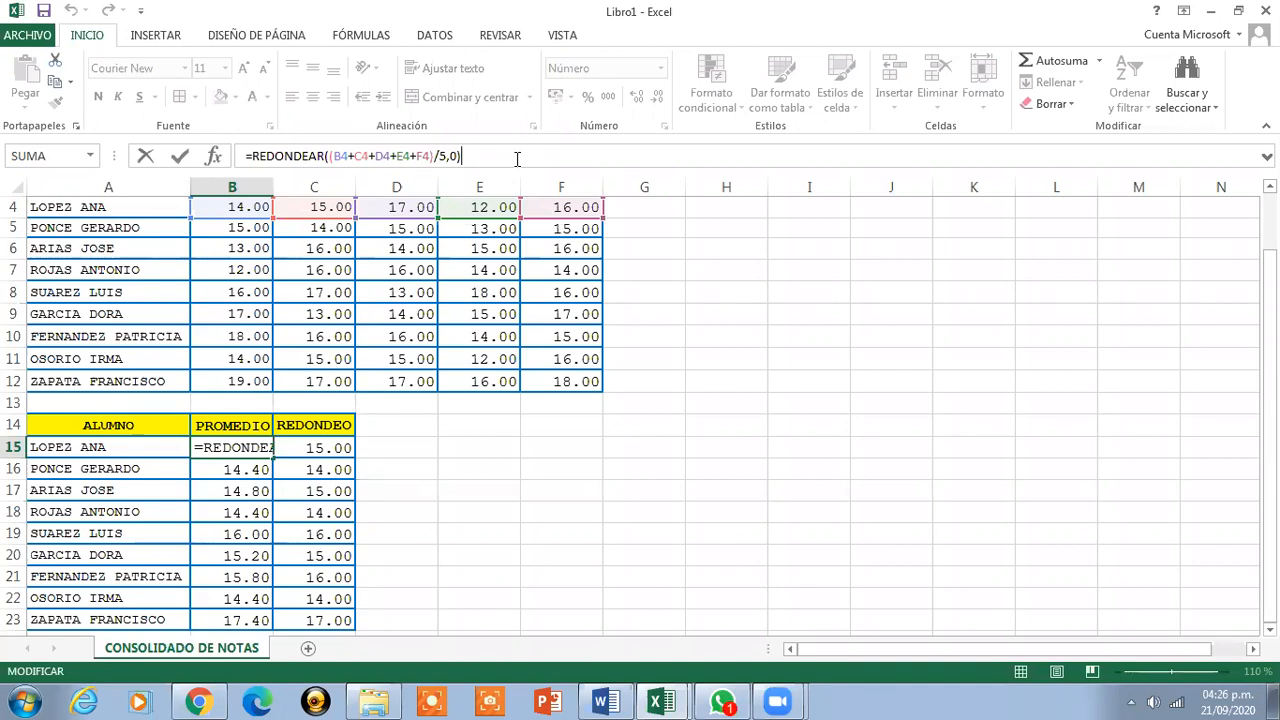
key(Return)
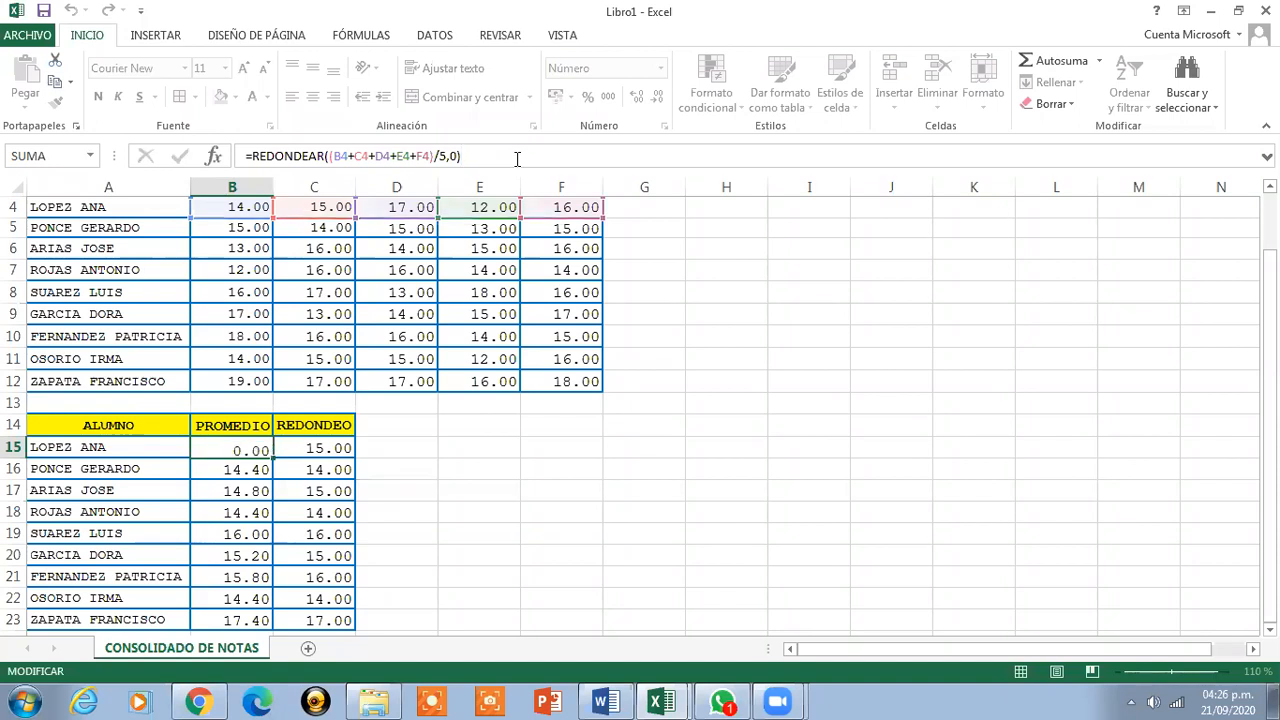
key(Up)
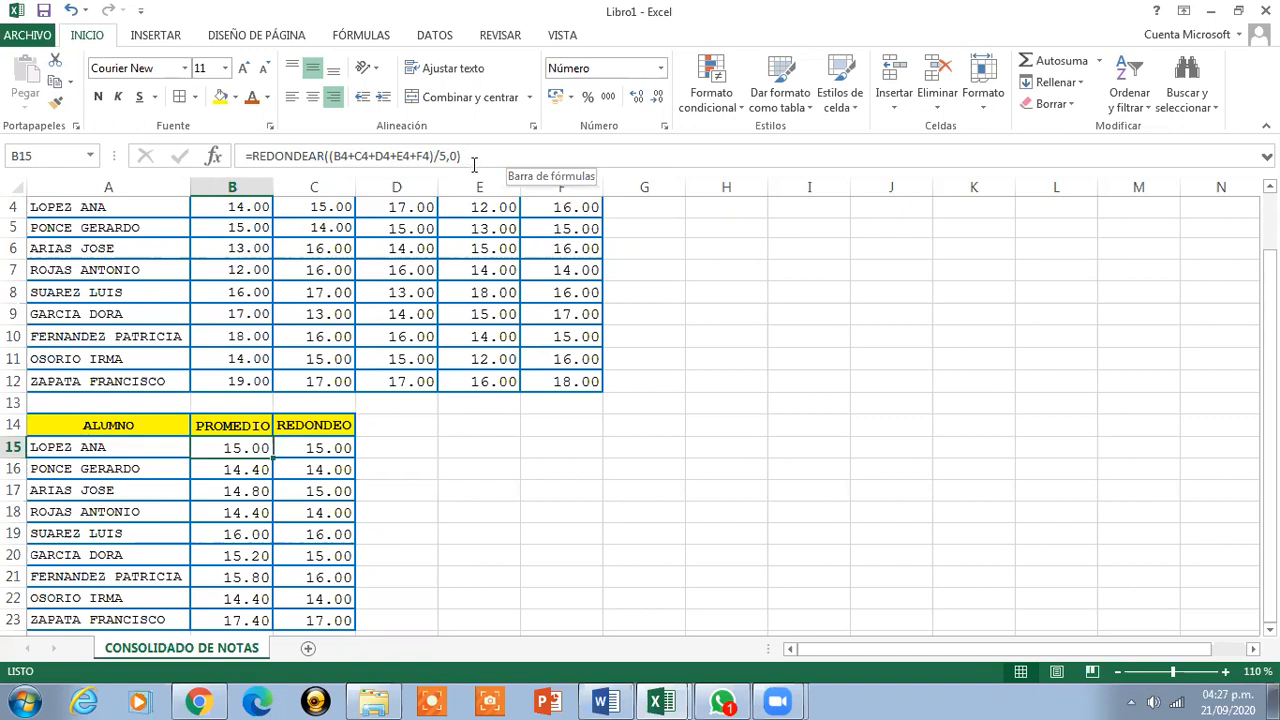
click(314, 450)
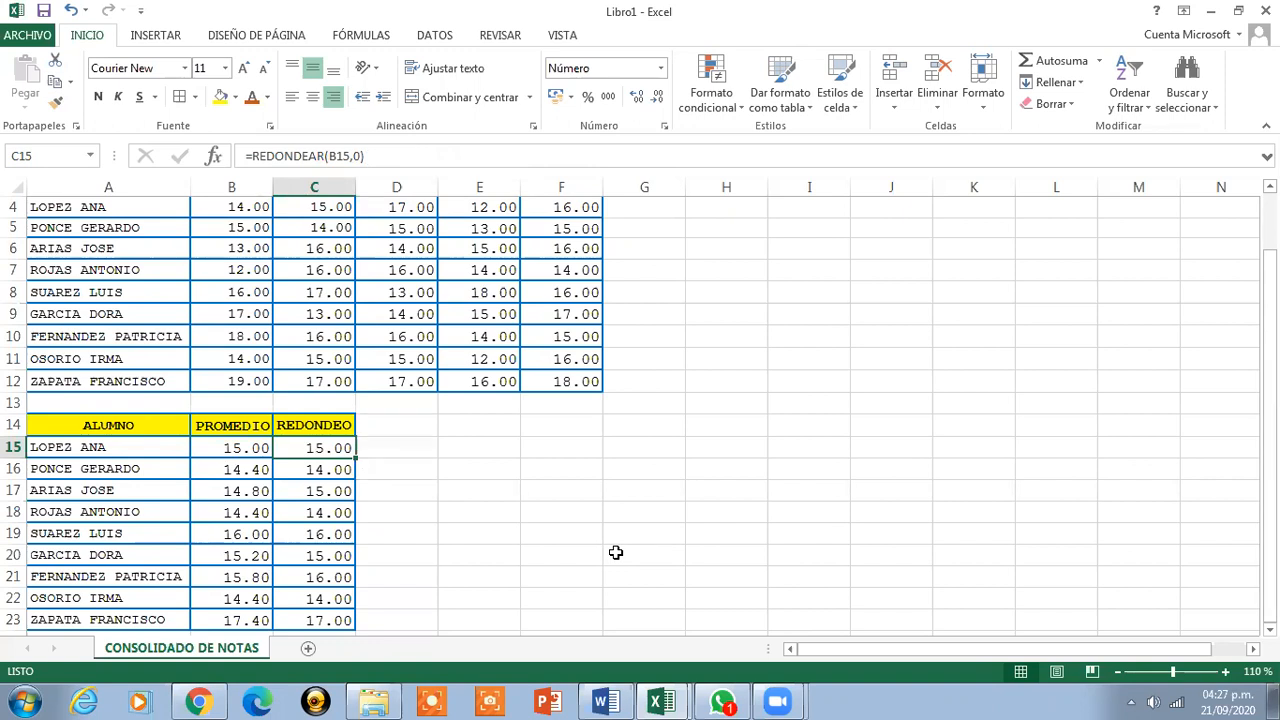
click(231, 449)
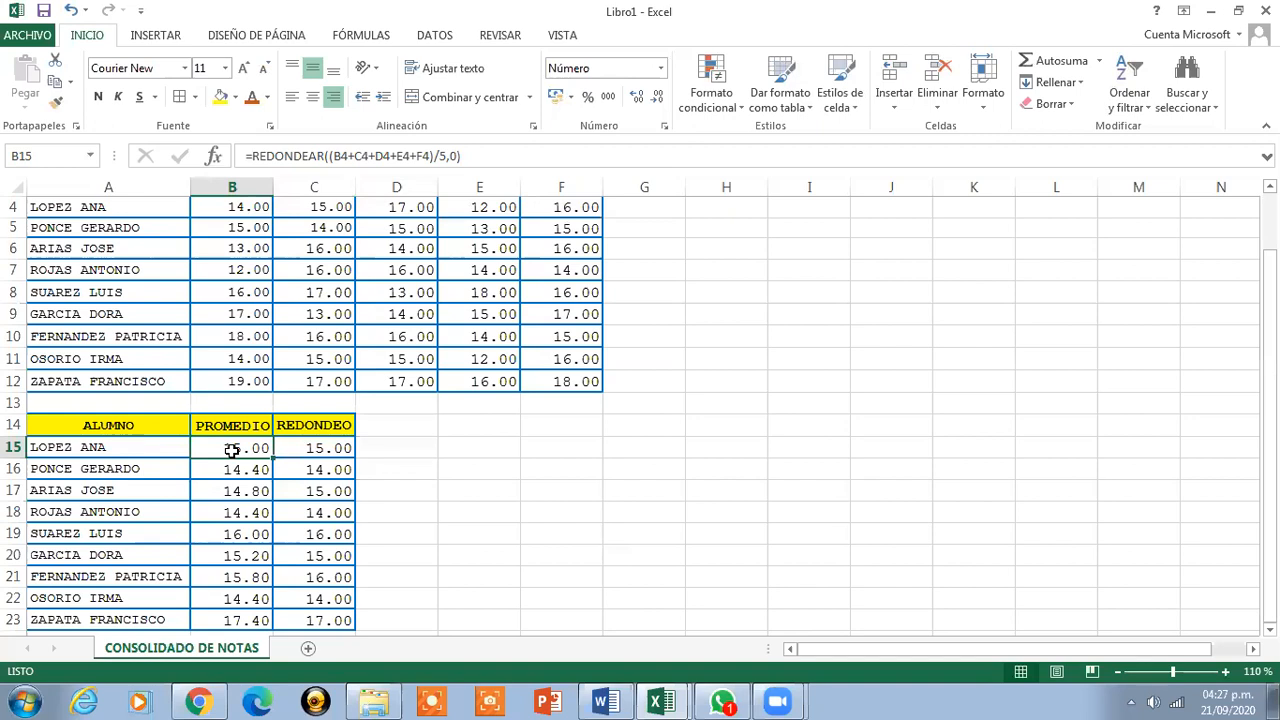
click(328, 446)
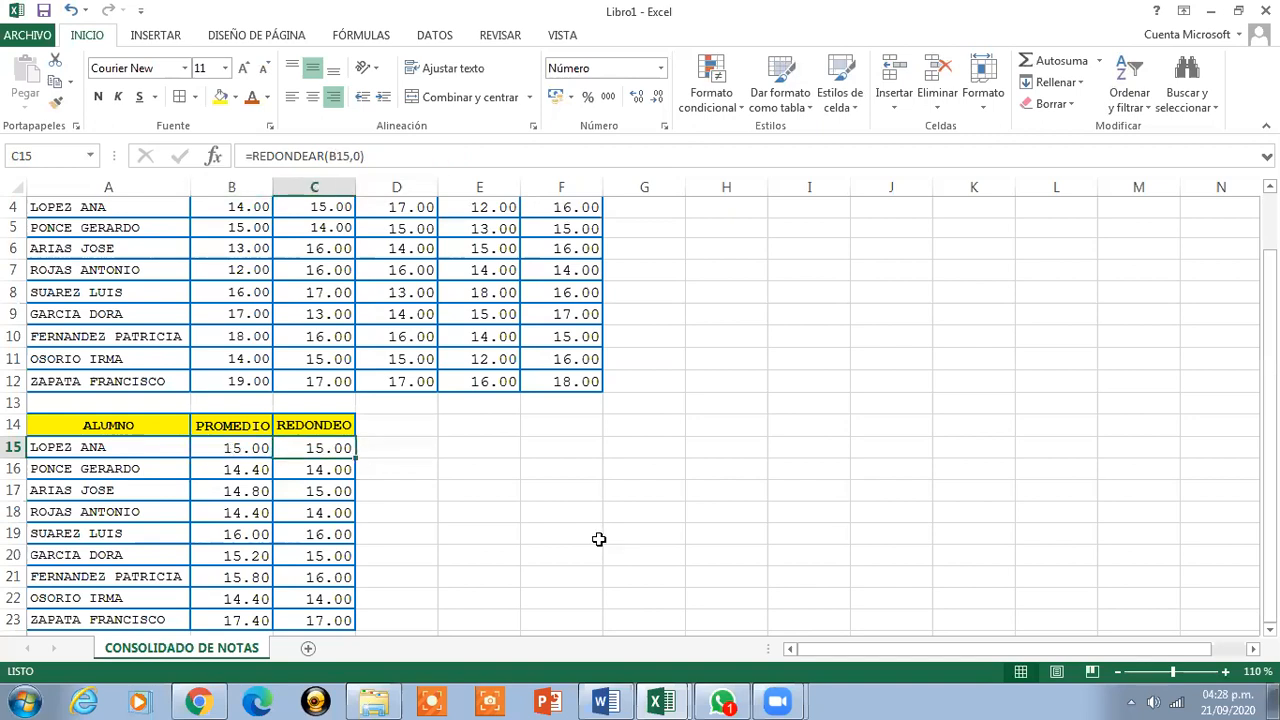
click(242, 448)
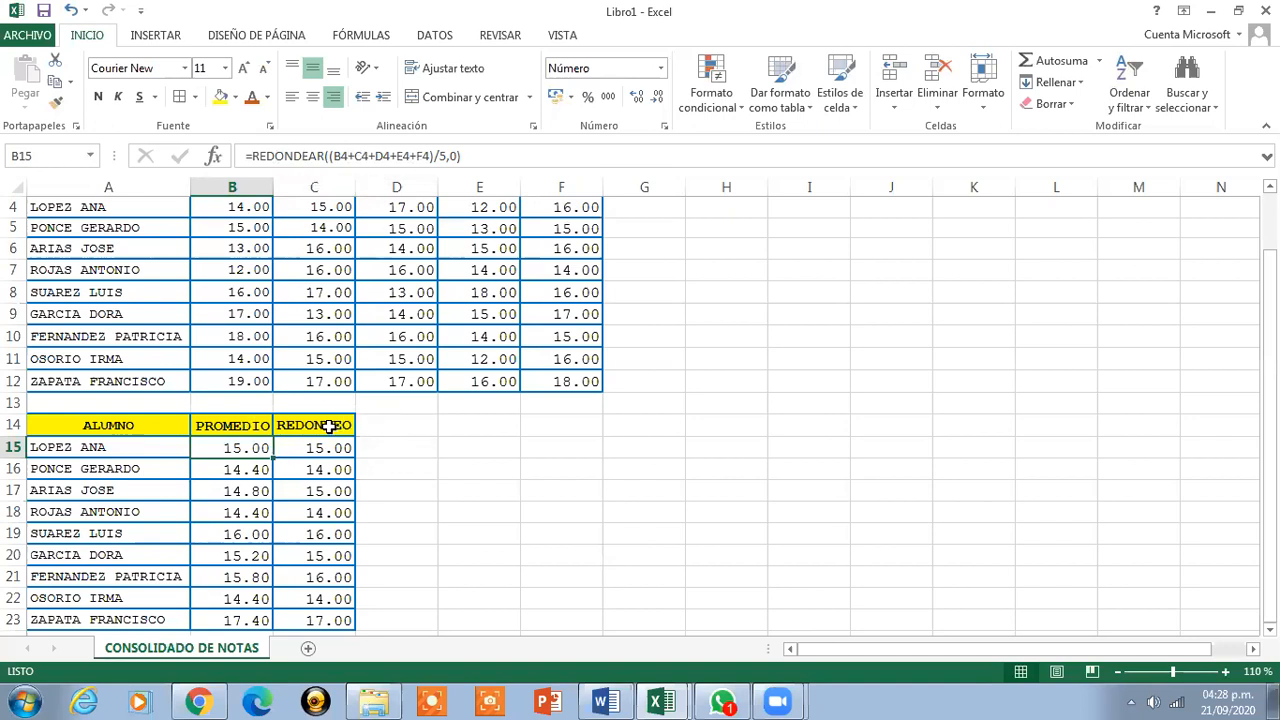
Remove the REDONDEO column's contents and formatting in C14:C23 by copying the blank cell E14 over it.
click(462, 425)
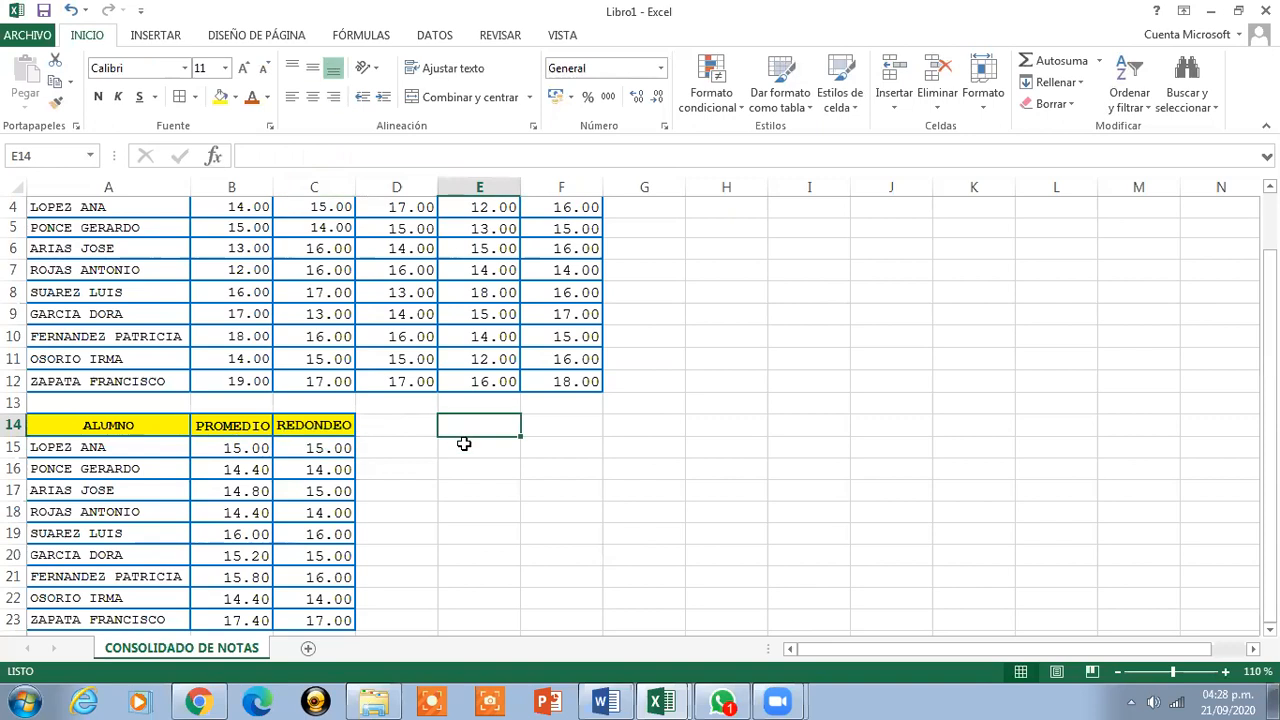
key(ctrl+c)
drag(330, 425, 309, 614)
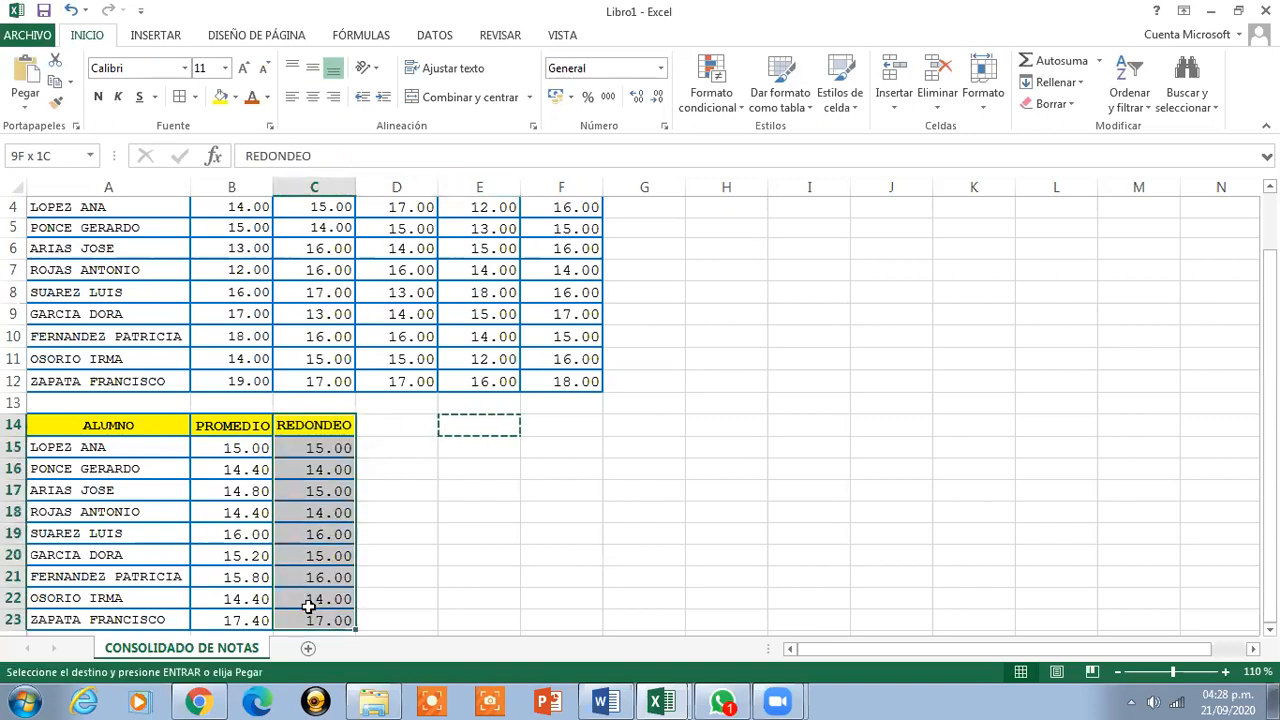
key(ctrl+v)
key(Escape)
click(457, 560)
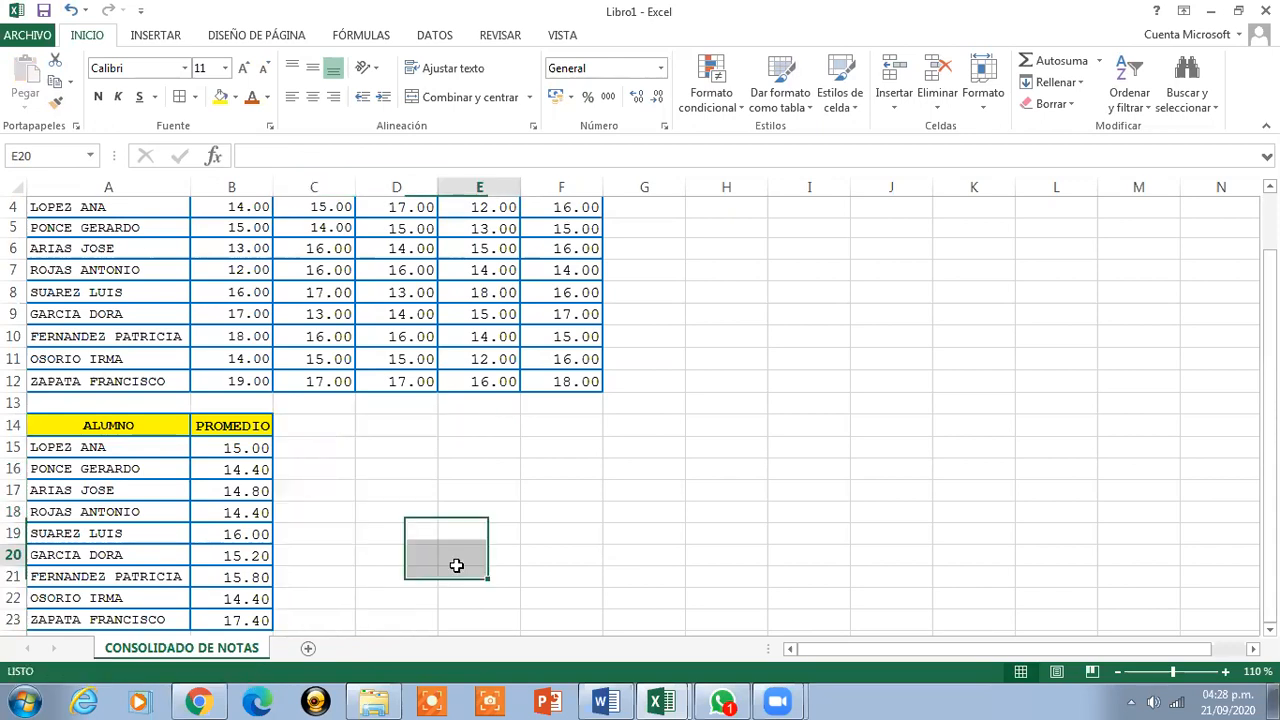
Format the PROMEDIO values in B15:B23 with a light gold fill and bold text.
click(238, 452)
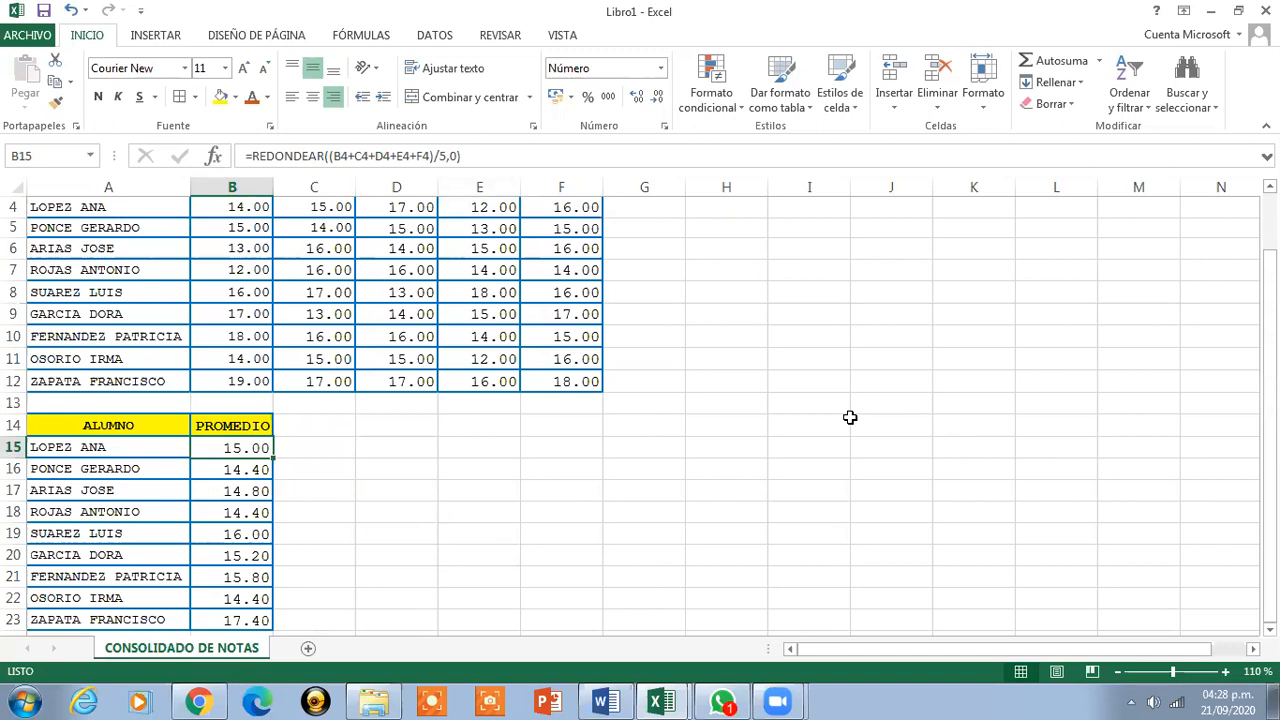
drag(250, 447, 246, 611)
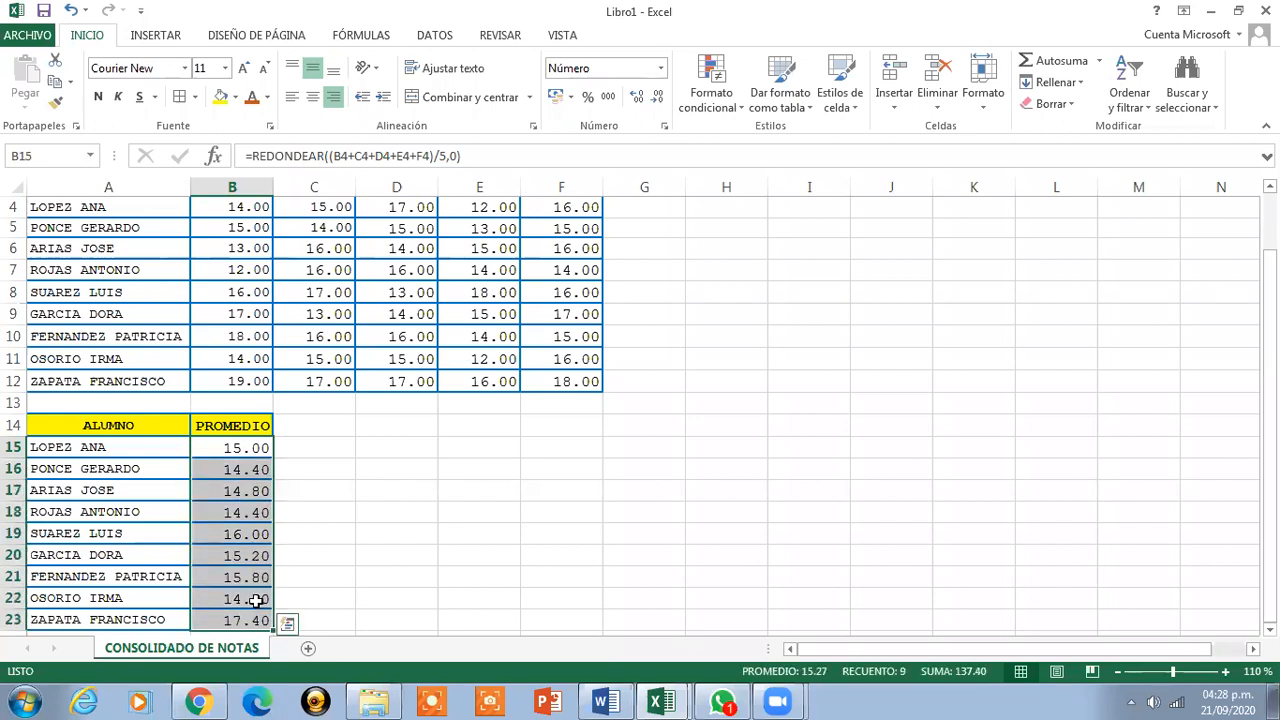
click(237, 97)
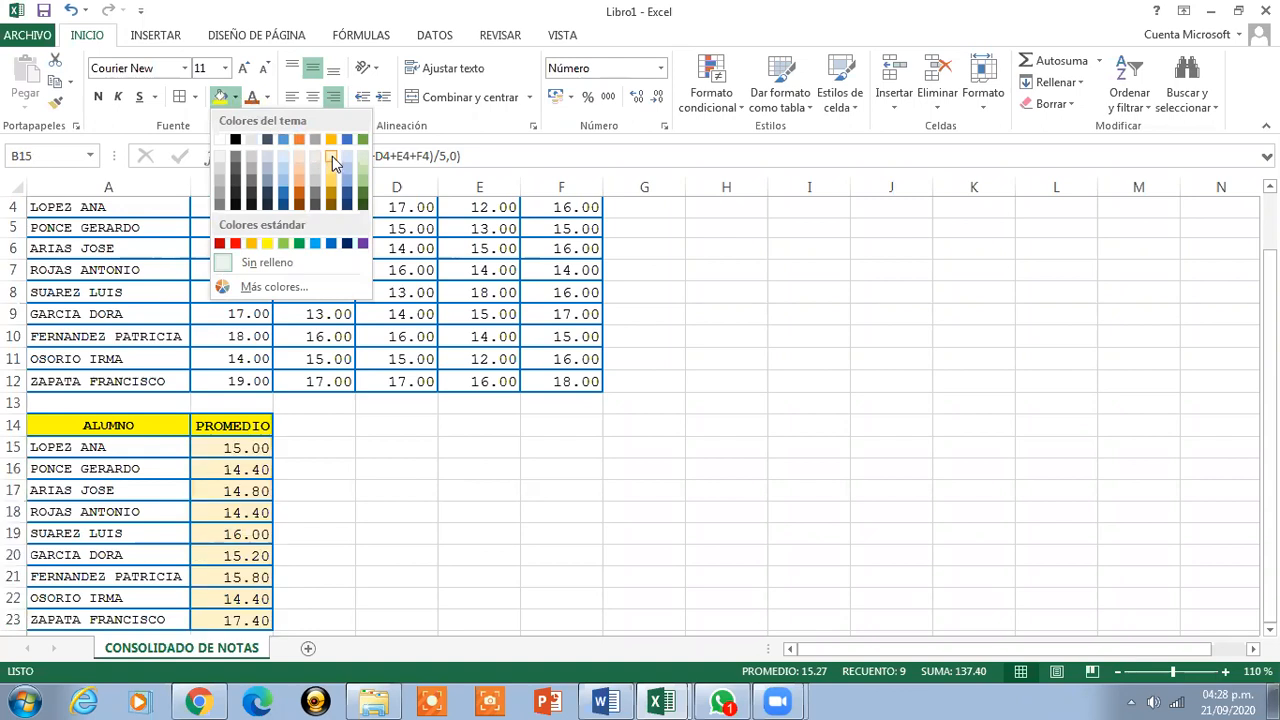
click(329, 163)
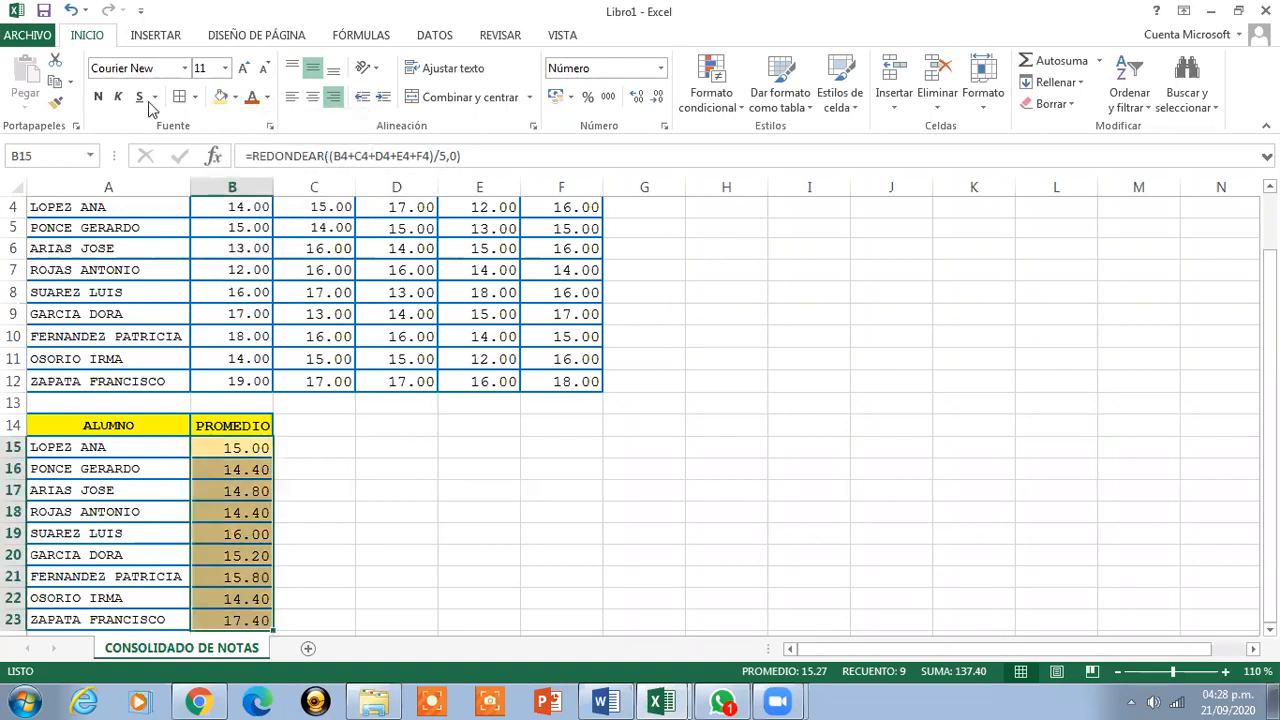
click(96, 97)
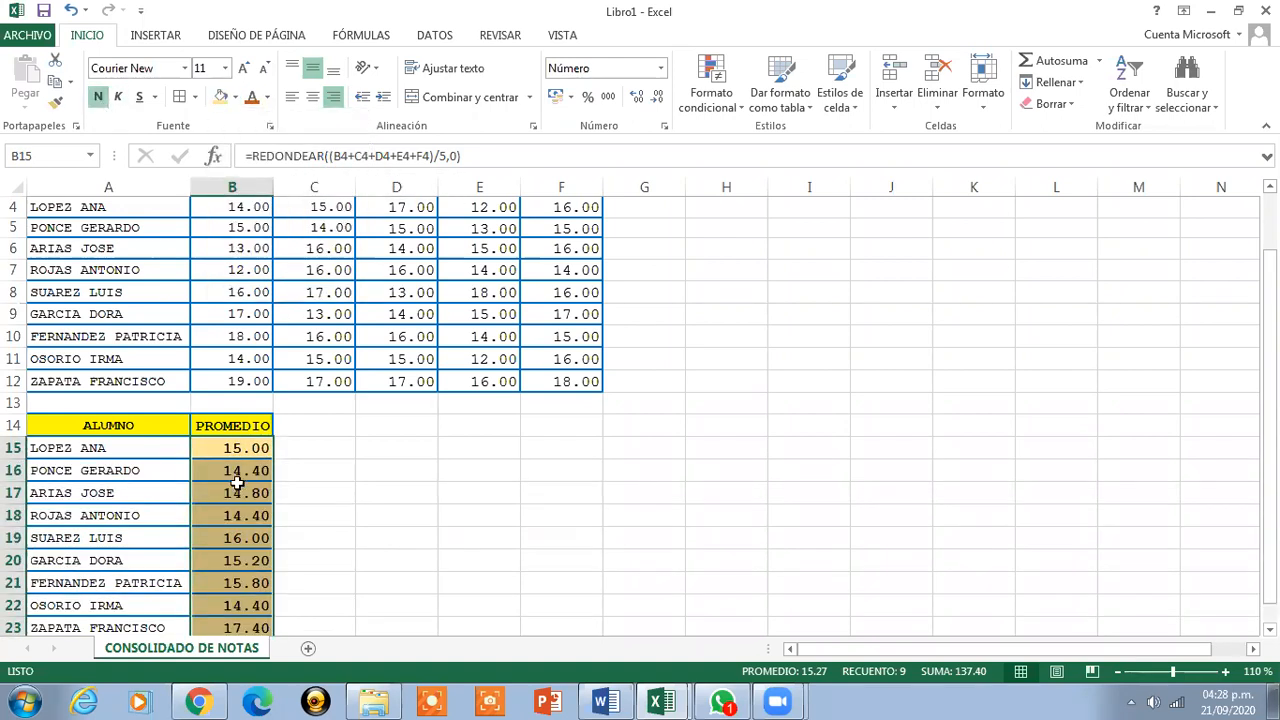
click(231, 450)
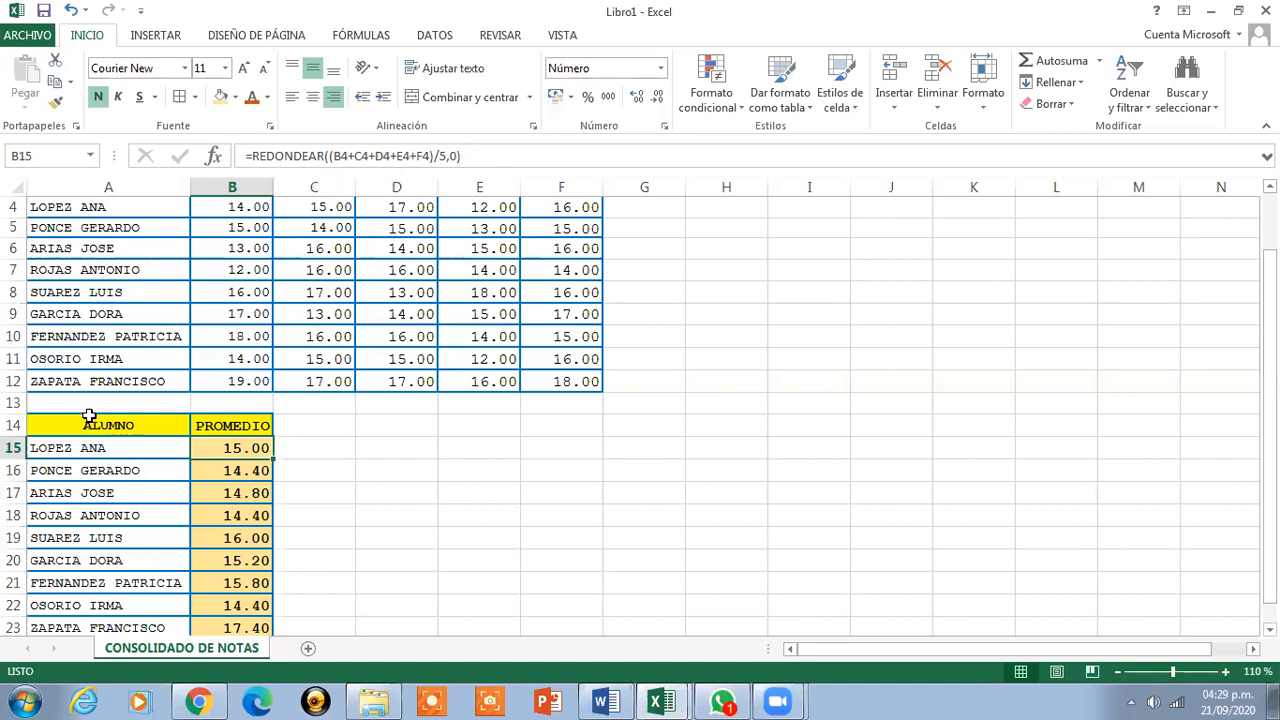
Set the font size of the PROMEDIO column, including its header, in B14:B23 to 10.
click(91, 449)
click(218, 449)
click(137, 452)
drag(224, 426, 222, 605)
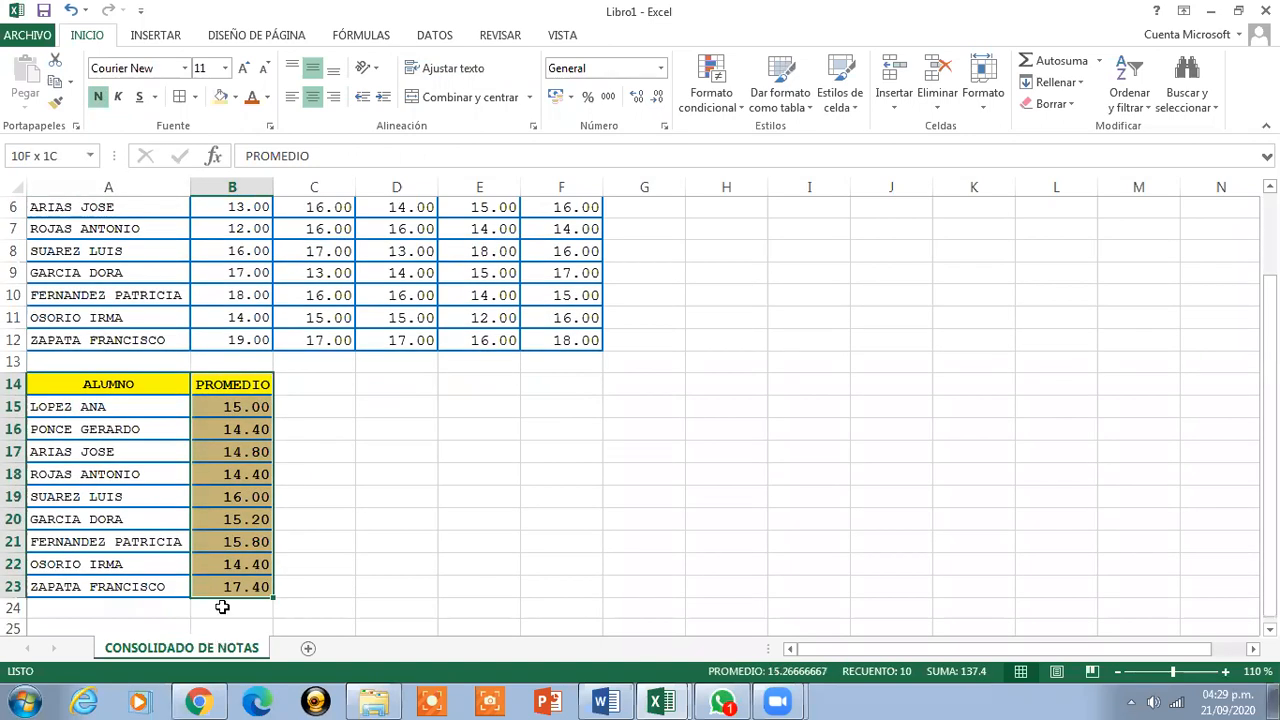
click(224, 68)
click(205, 110)
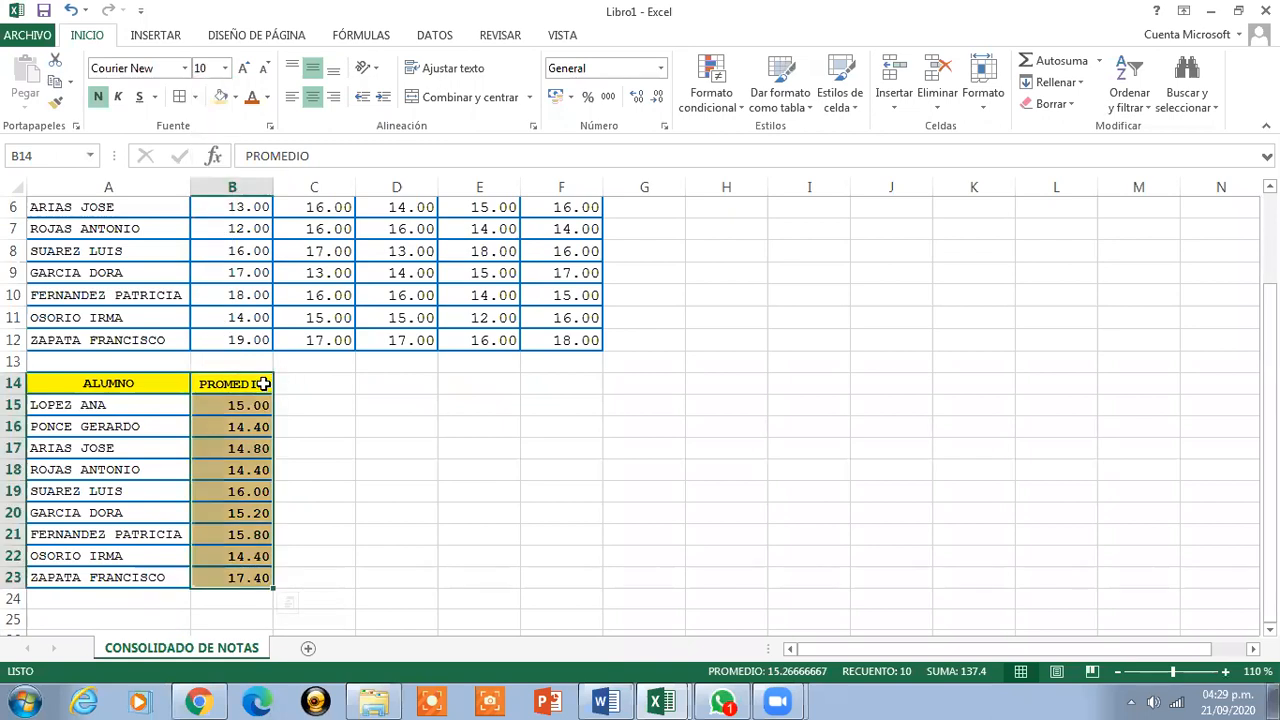
click(263, 384)
Switch to the Practica Dirigida document in Word, read exercise e on the maximum and minimum grades, and return to cell D14 in Excel.
drag(1268, 450, 1268, 368)
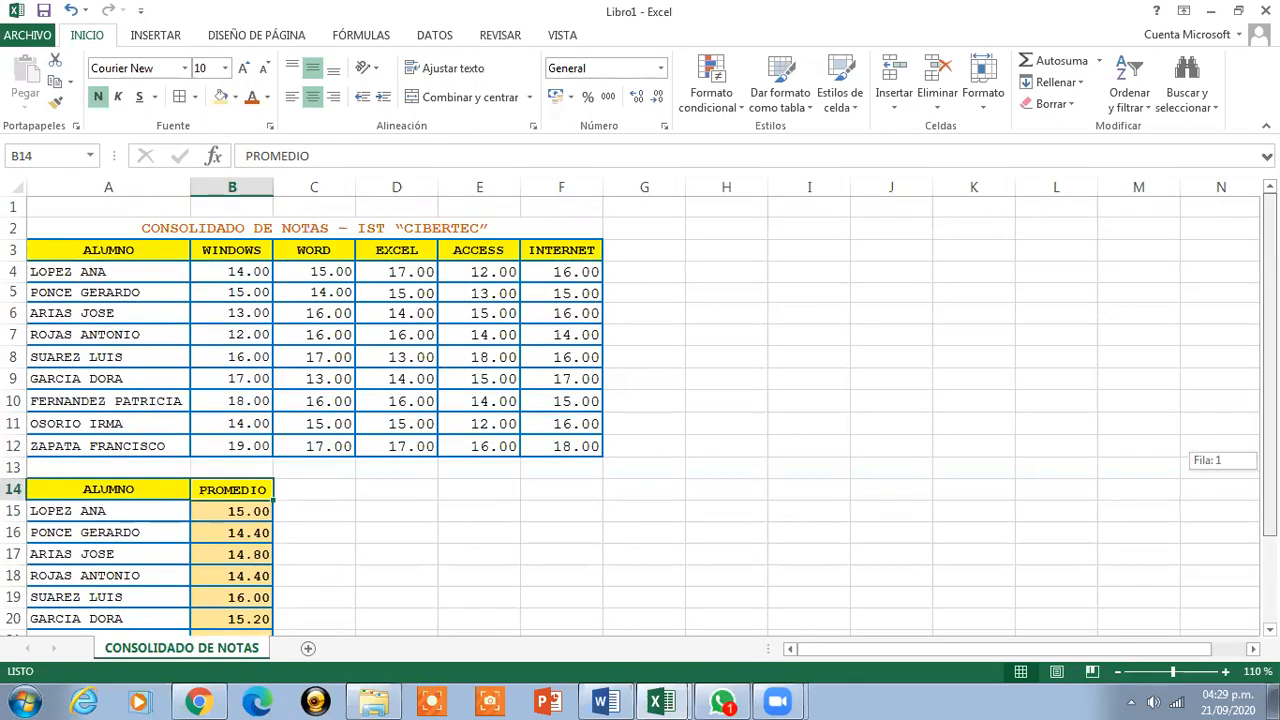
click(612, 701)
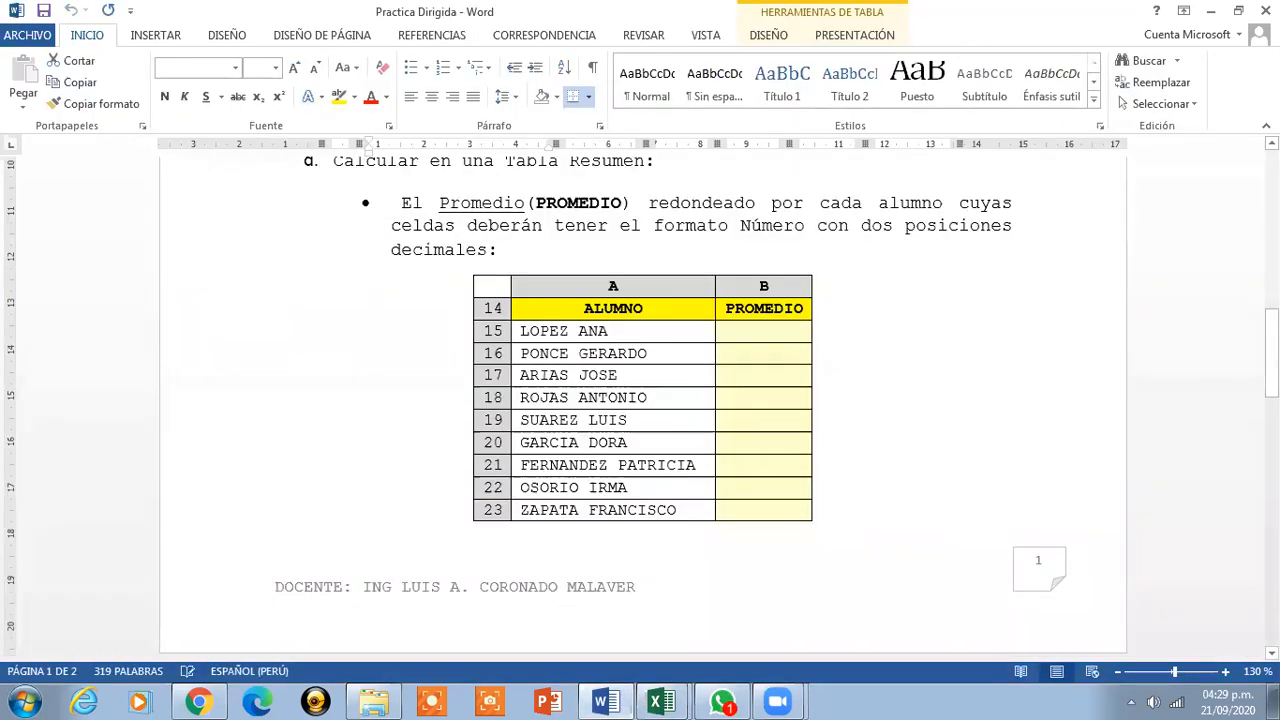
drag(1271, 347, 1271, 422)
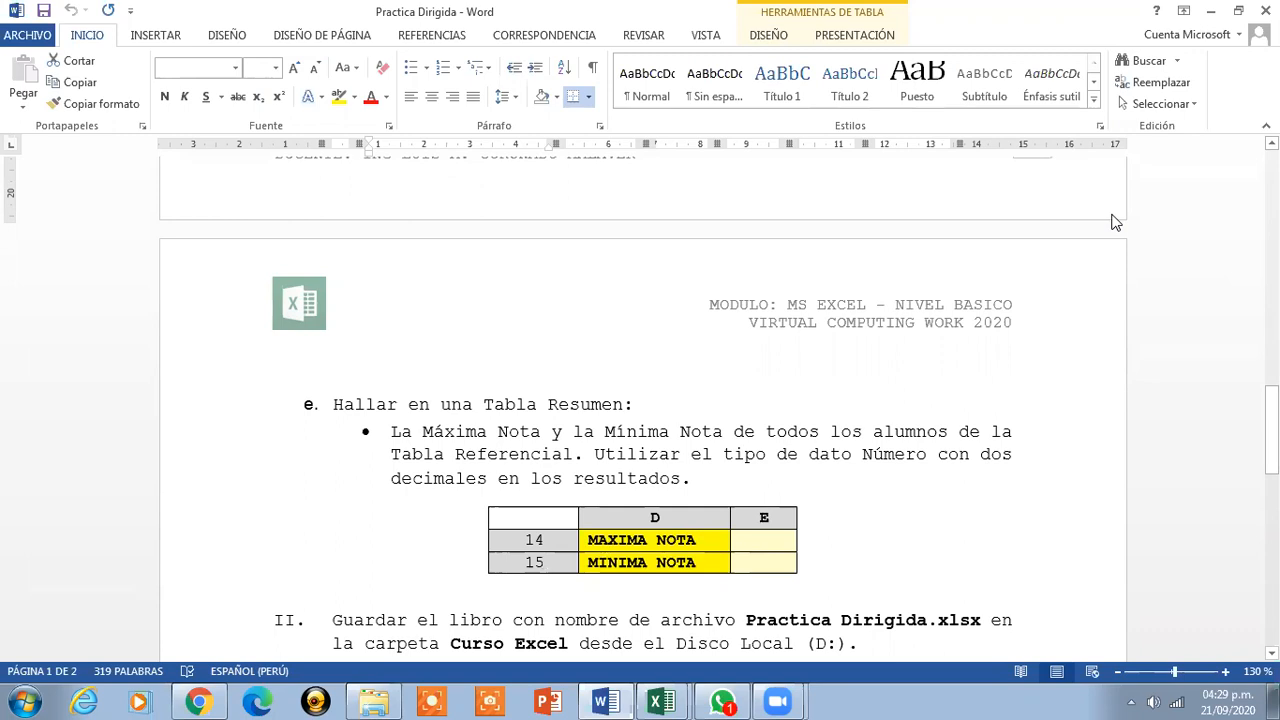
click(661, 702)
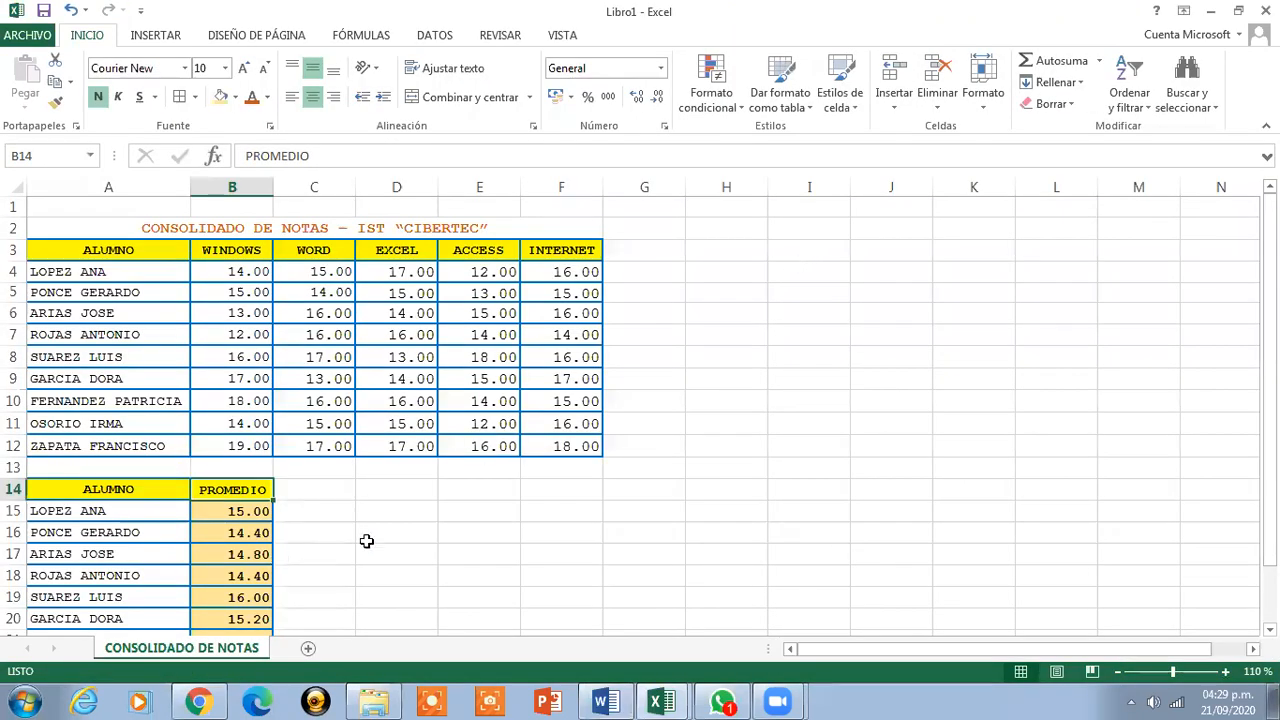
click(393, 493)
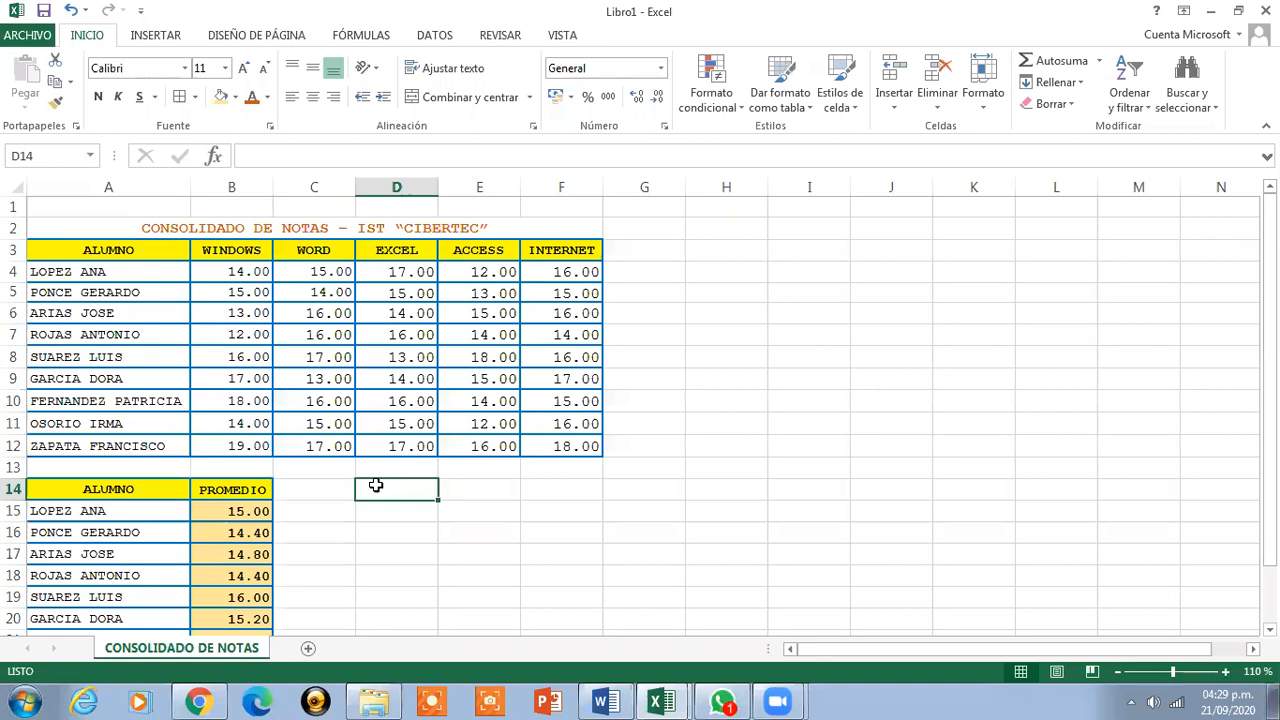
Add blue borders to cells D14:E15, and give D14:D15 a yellow fill and bold text.
drag(429, 491, 464, 516)
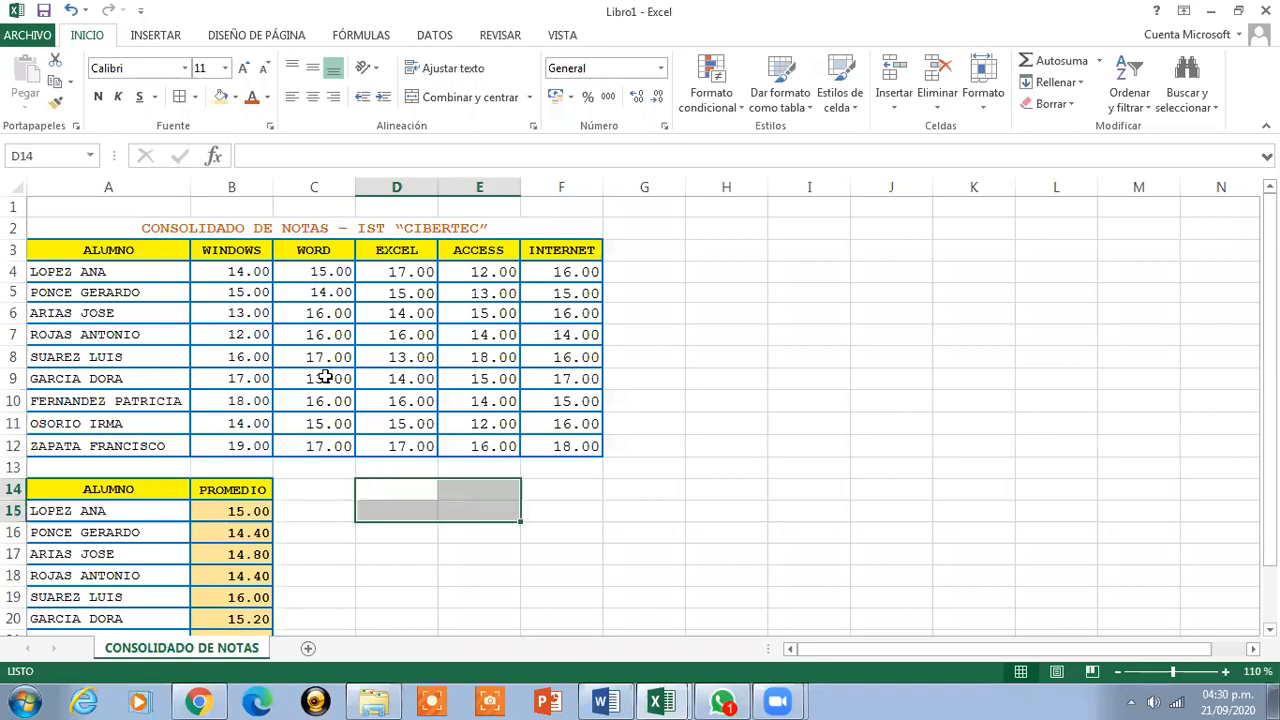
click(179, 96)
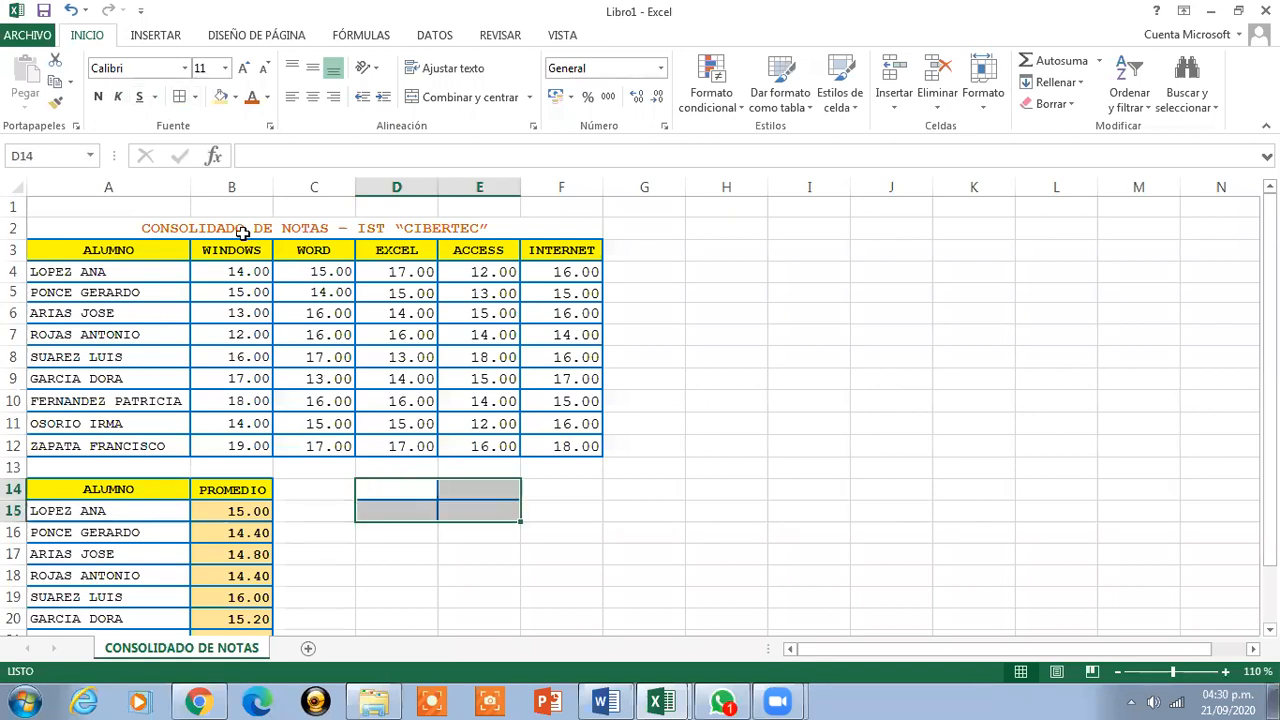
drag(400, 494, 393, 508)
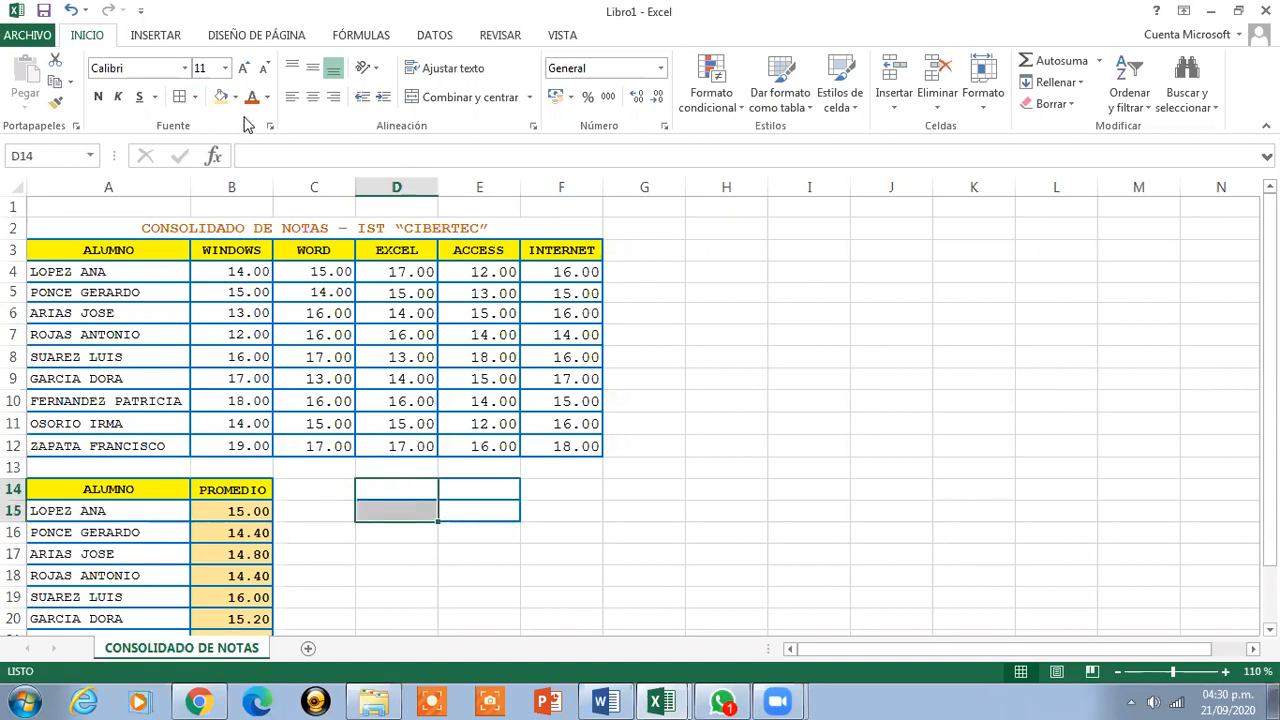
click(237, 99)
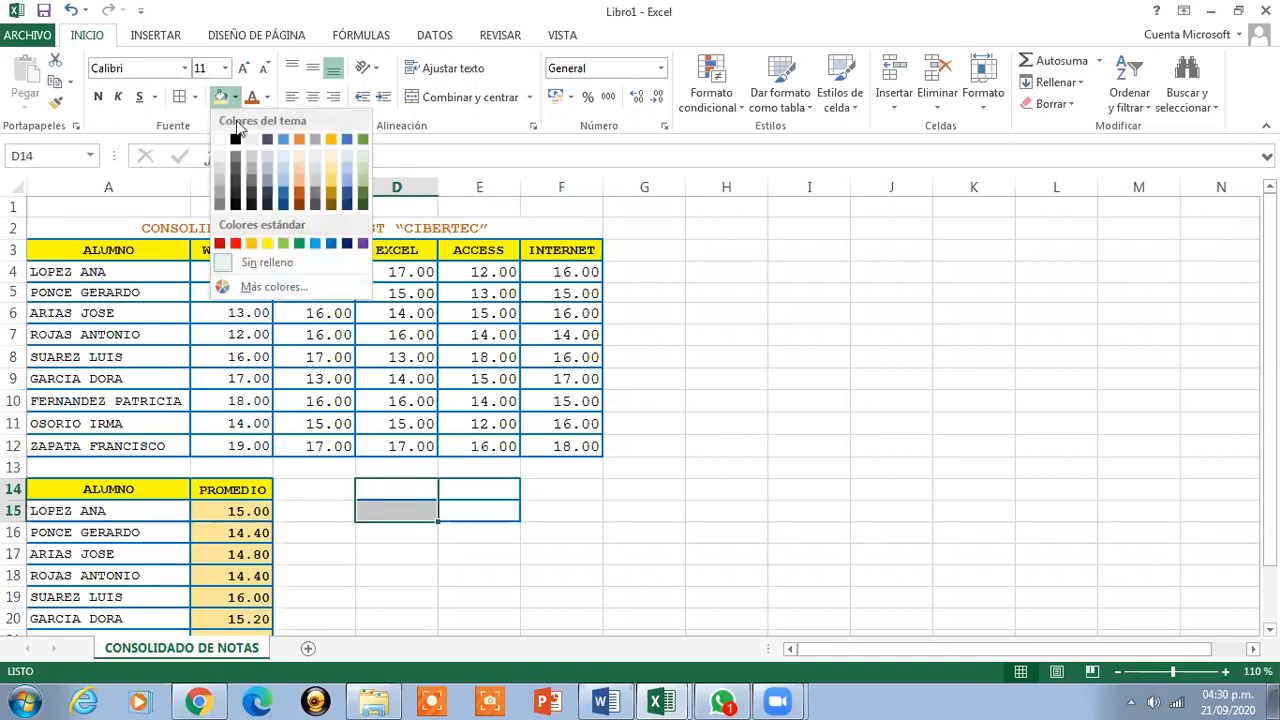
click(266, 240)
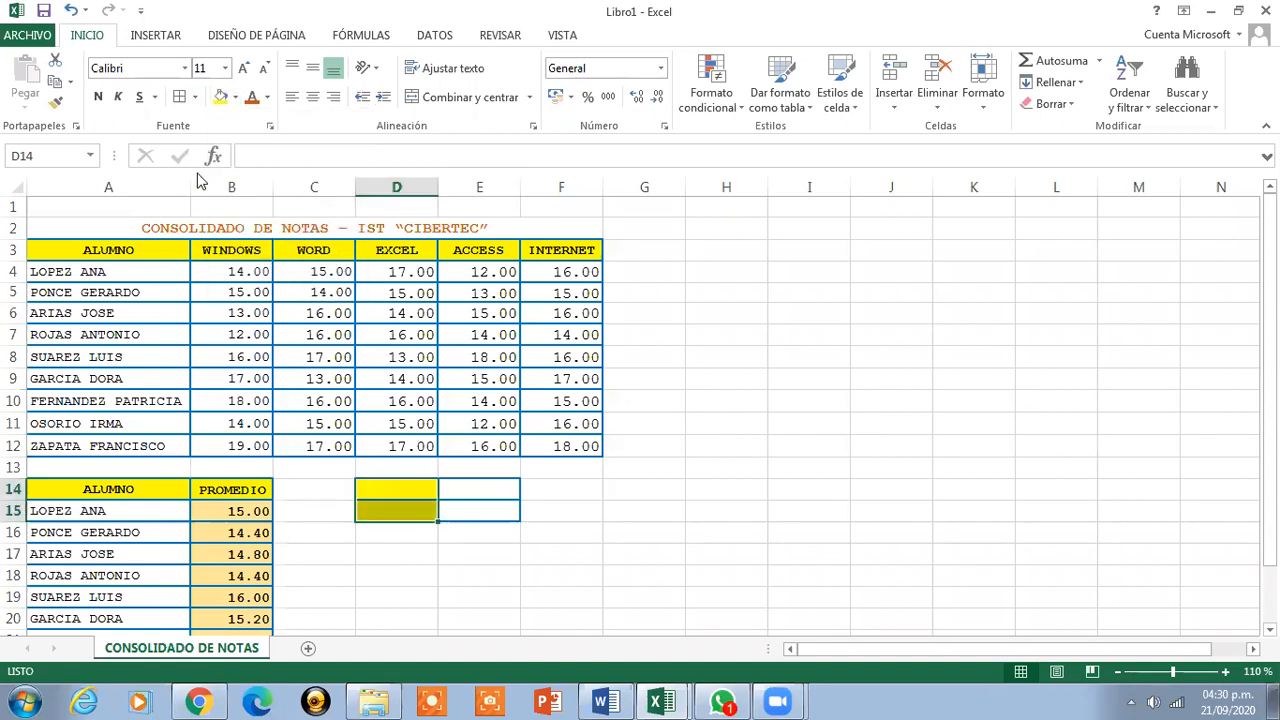
click(97, 96)
Set the font of cells D14:E15 to Courier New.
drag(389, 486, 471, 509)
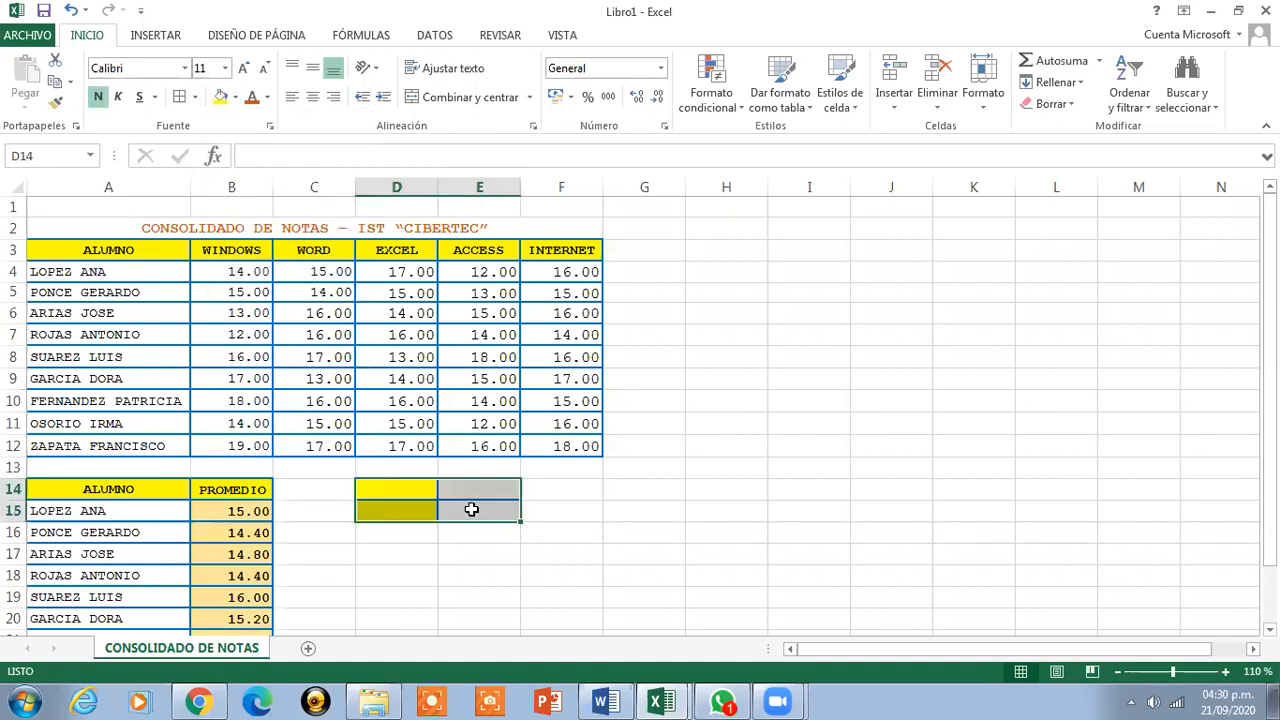
click(184, 68)
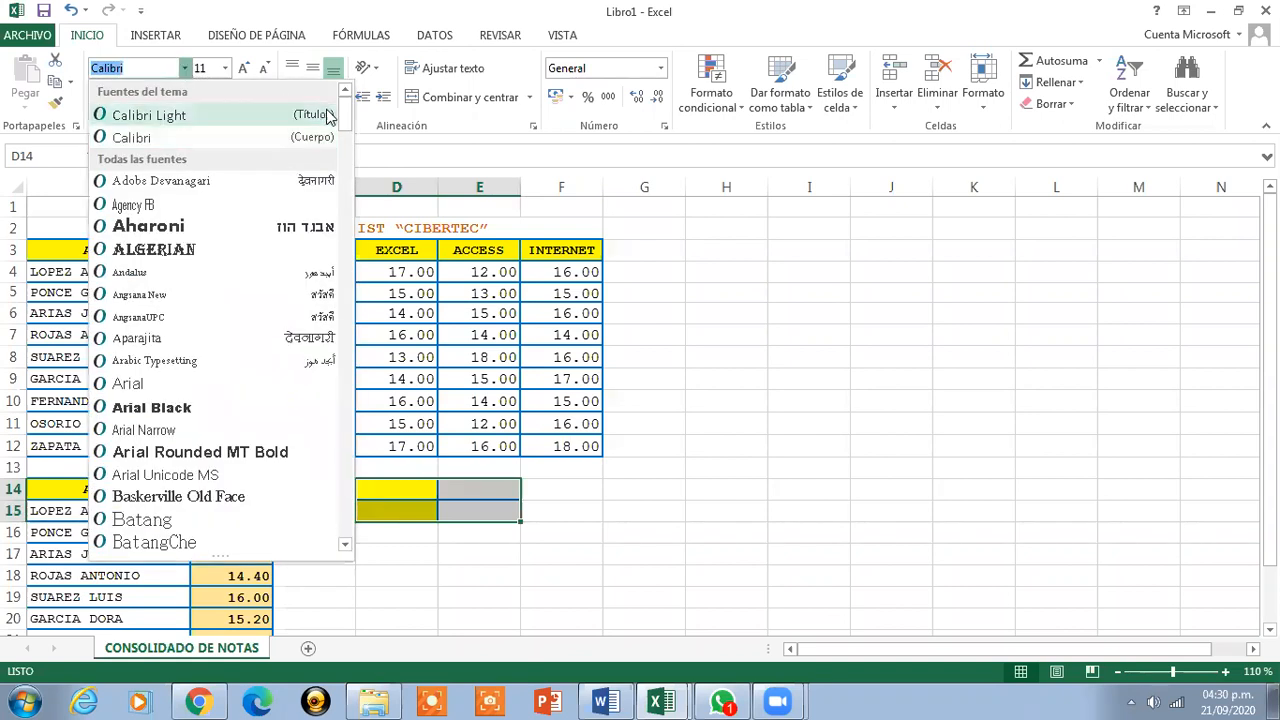
drag(345, 110, 352, 185)
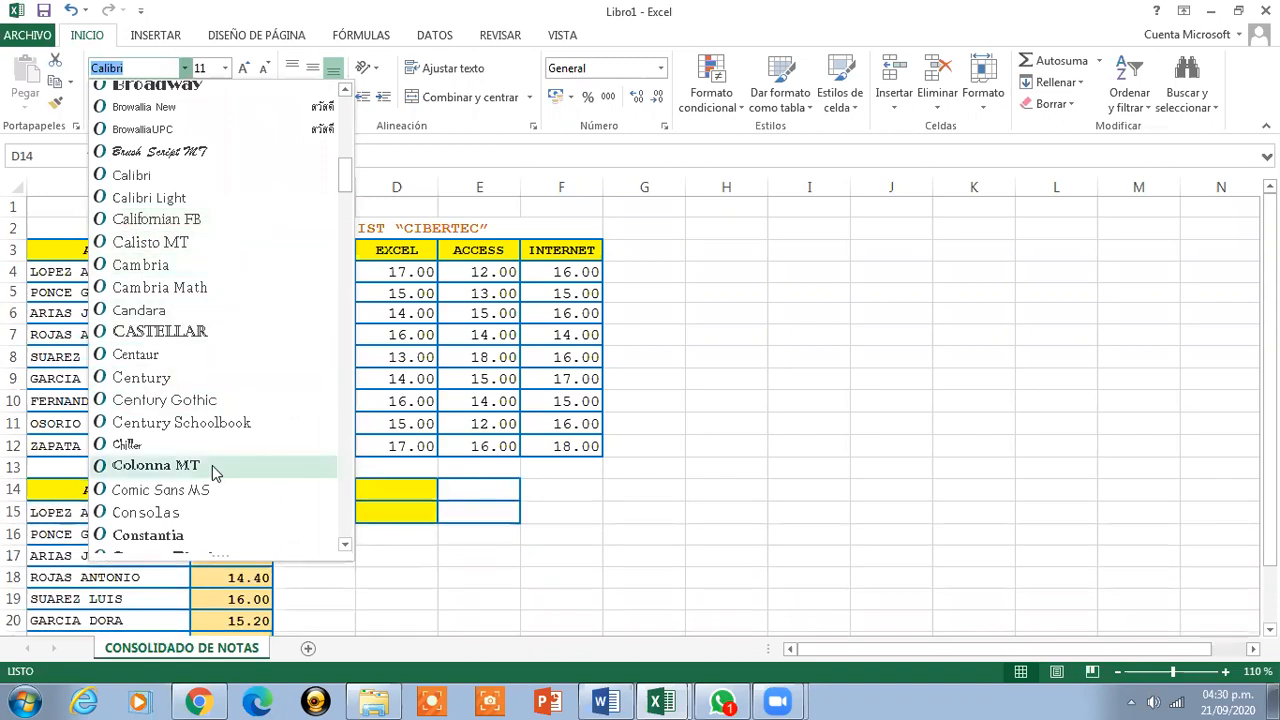
click(345, 545)
drag(345, 545, 345, 545)
click(164, 511)
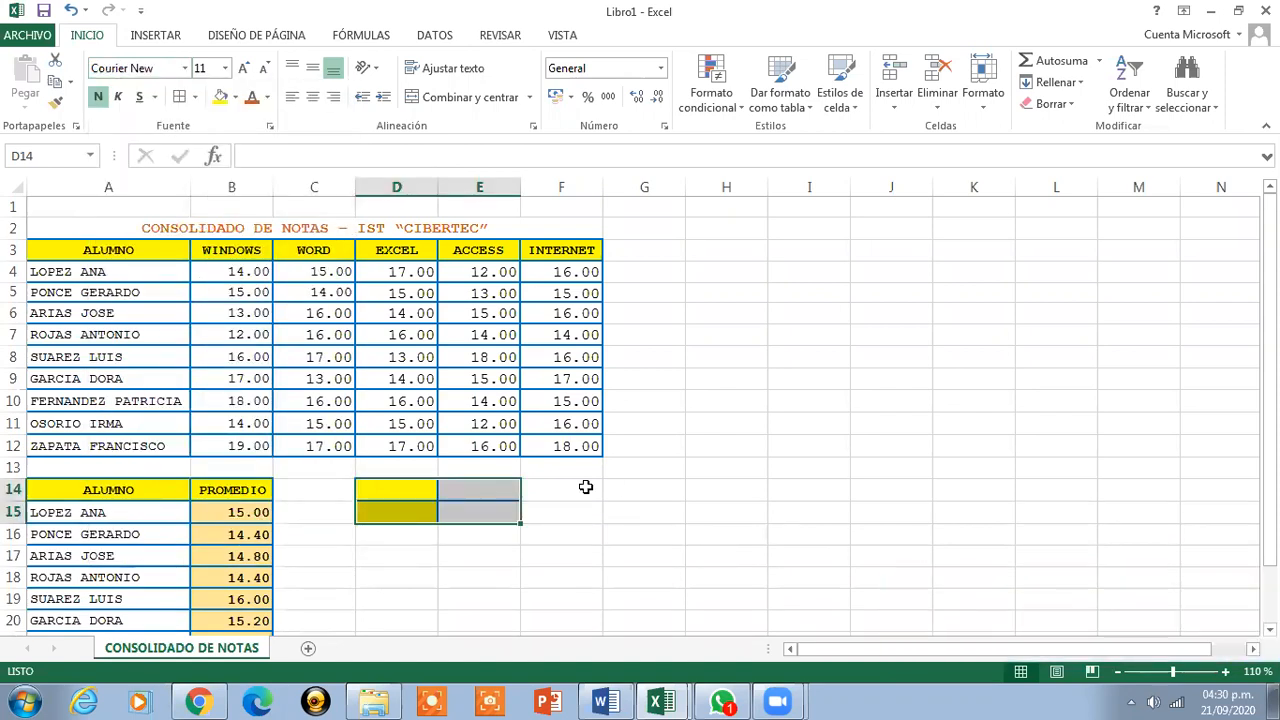
Left-align D14:D15 and right-align E14:E15, with both ranges centred vertically.
click(413, 487)
drag(413, 505, 414, 514)
click(289, 98)
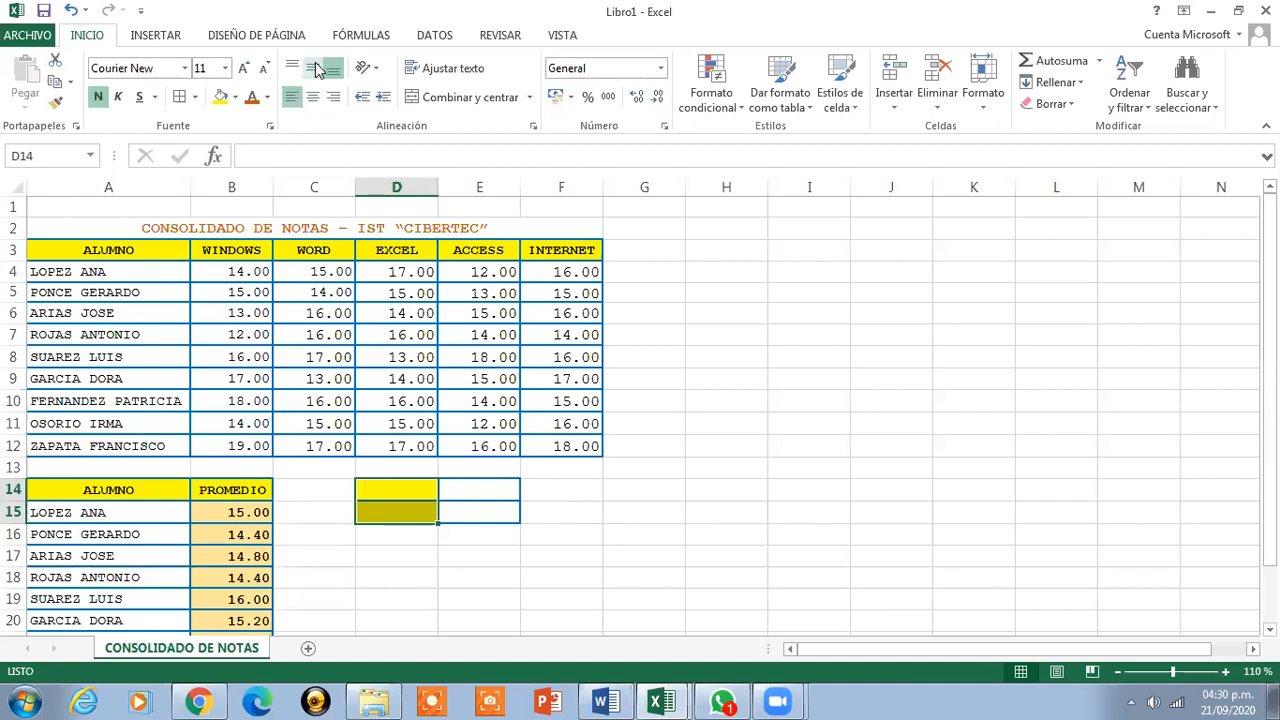
click(312, 67)
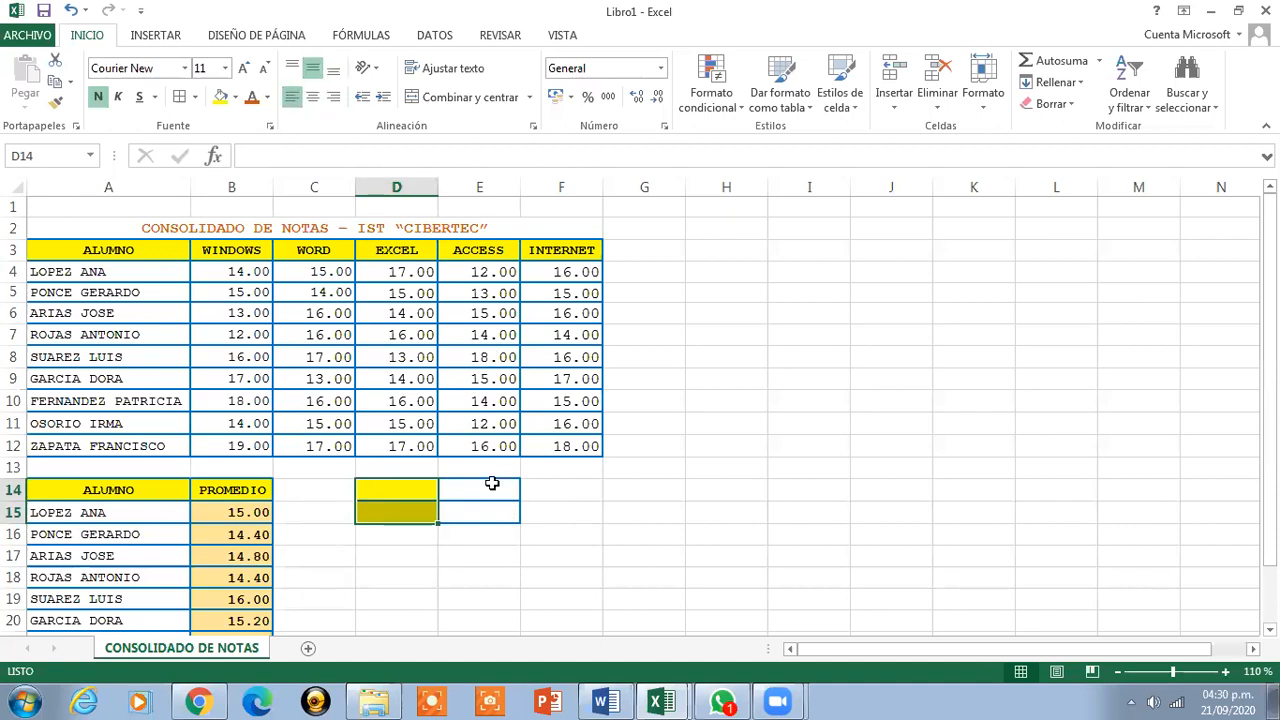
drag(491, 481, 491, 510)
click(336, 99)
click(313, 69)
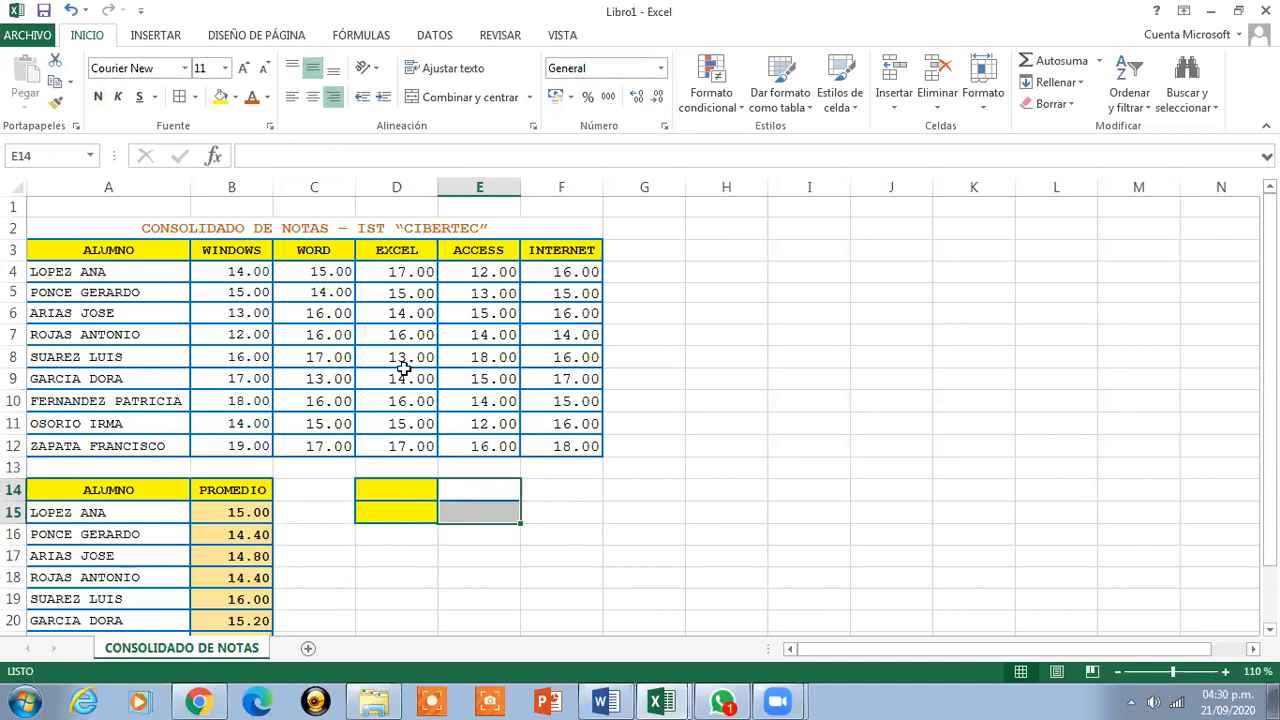
Enter the label NOTA MAX. in D14 and widen column D slightly to fit it.
click(408, 489)
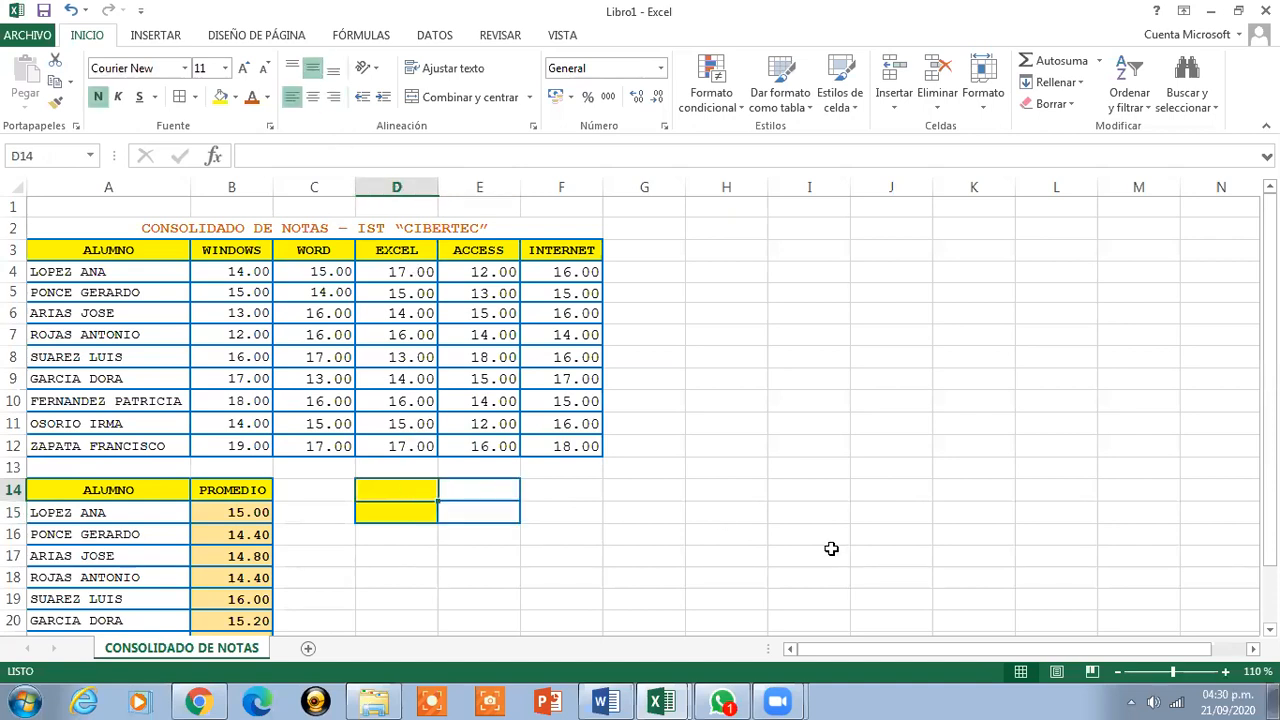
text(NO)
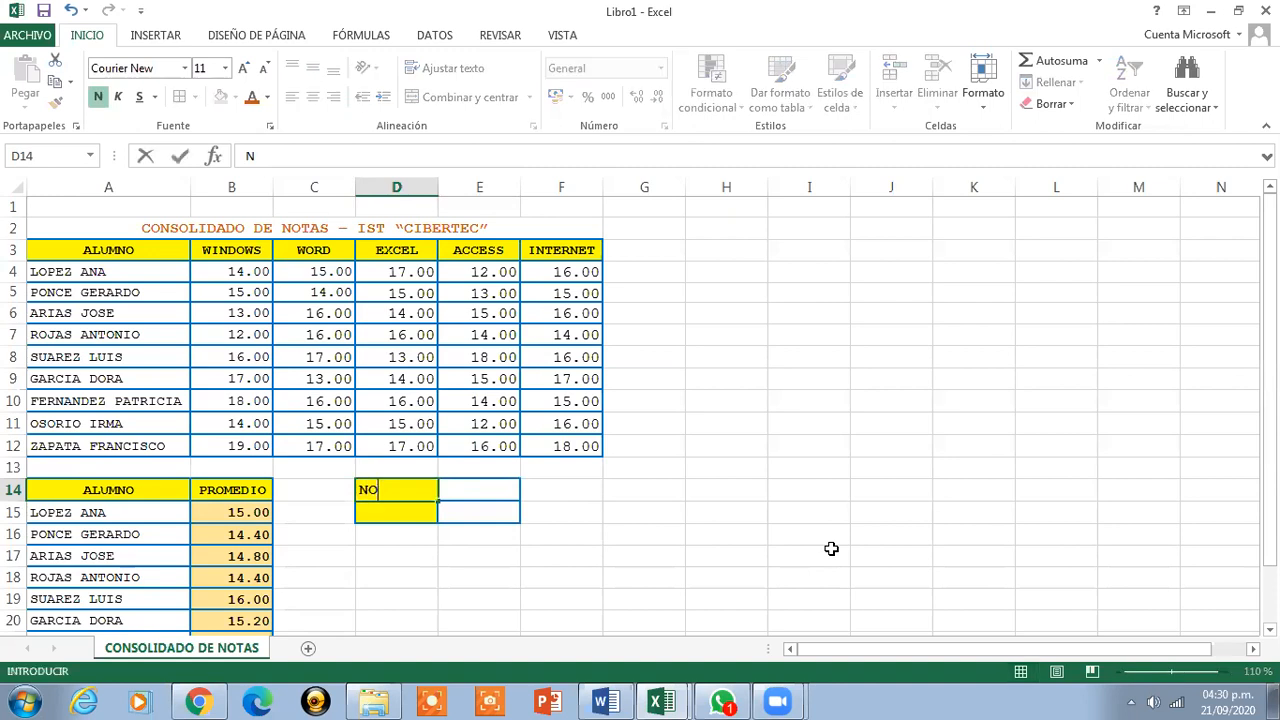
text(TA MAX)
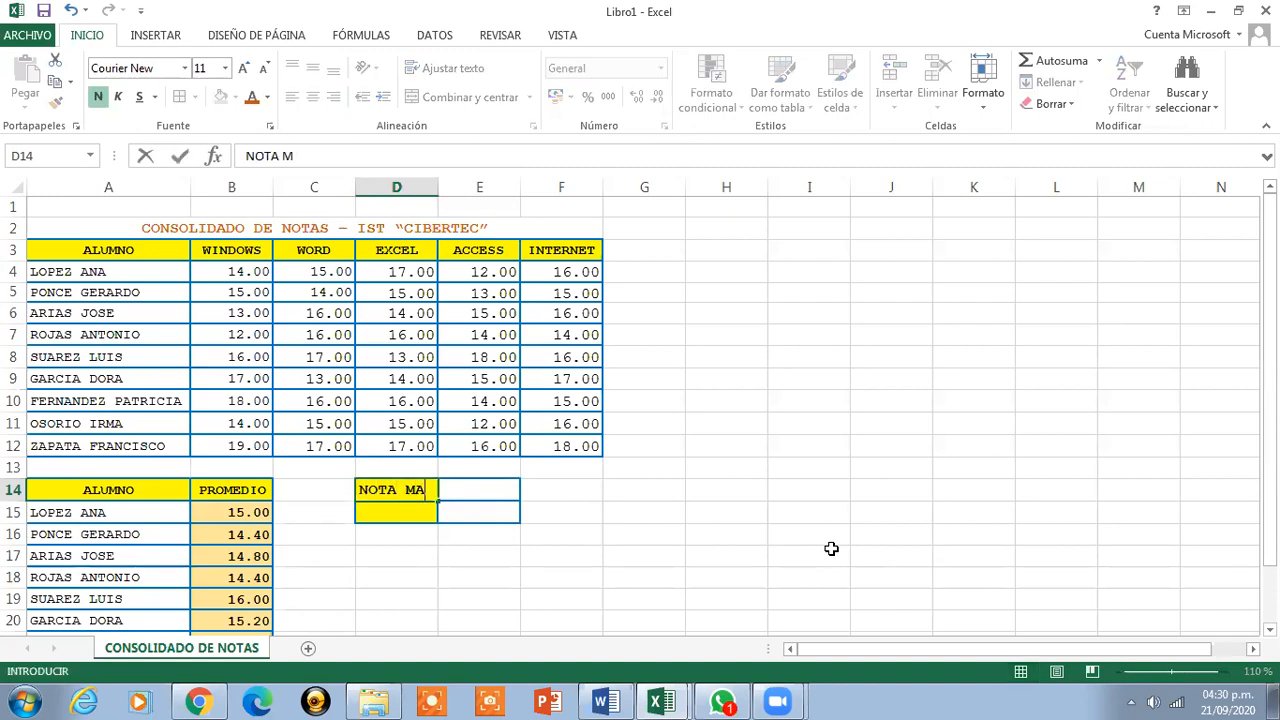
text(.)
click(389, 518)
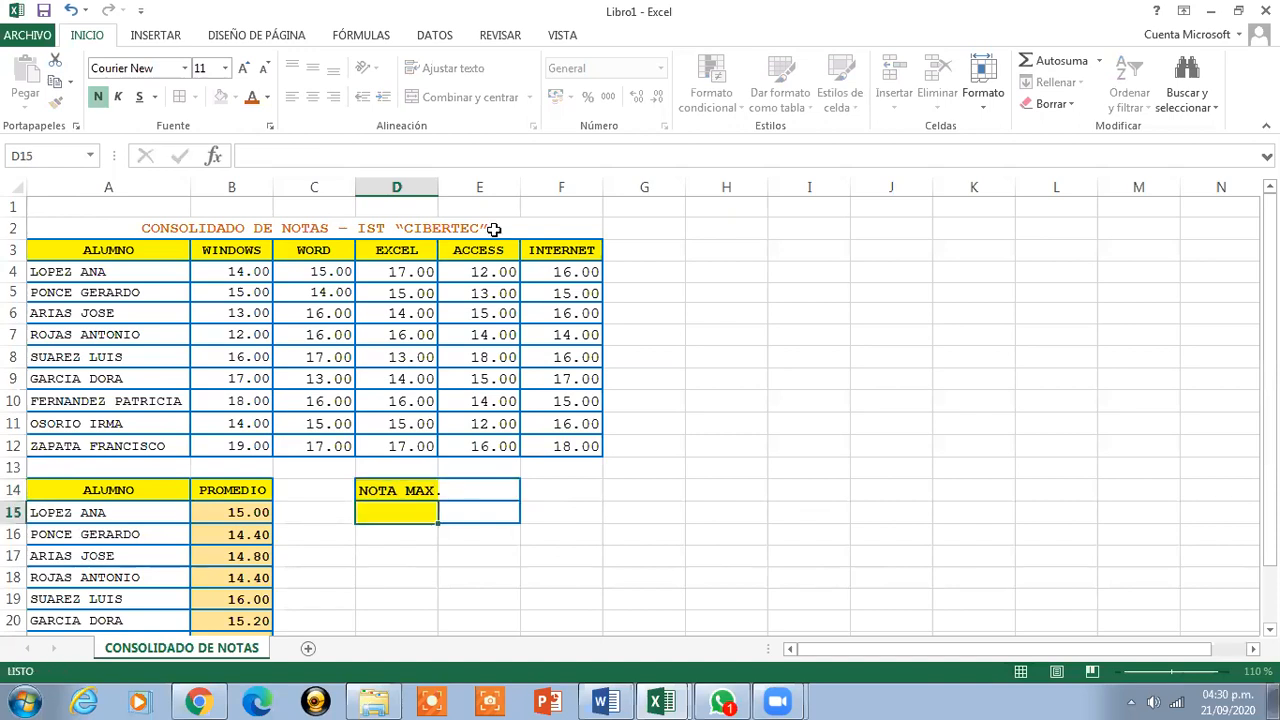
drag(442, 191, 448, 191)
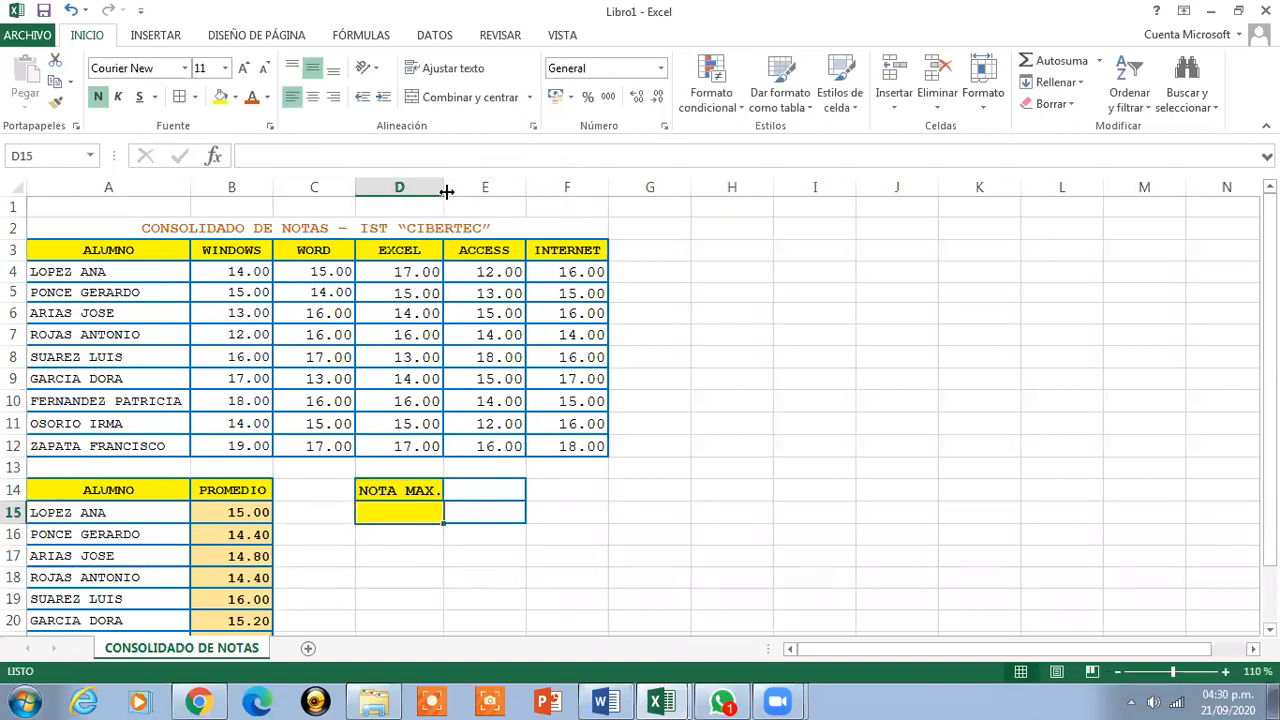
Enter the label NOTA MIN. in cell D15.
text(NOTA )
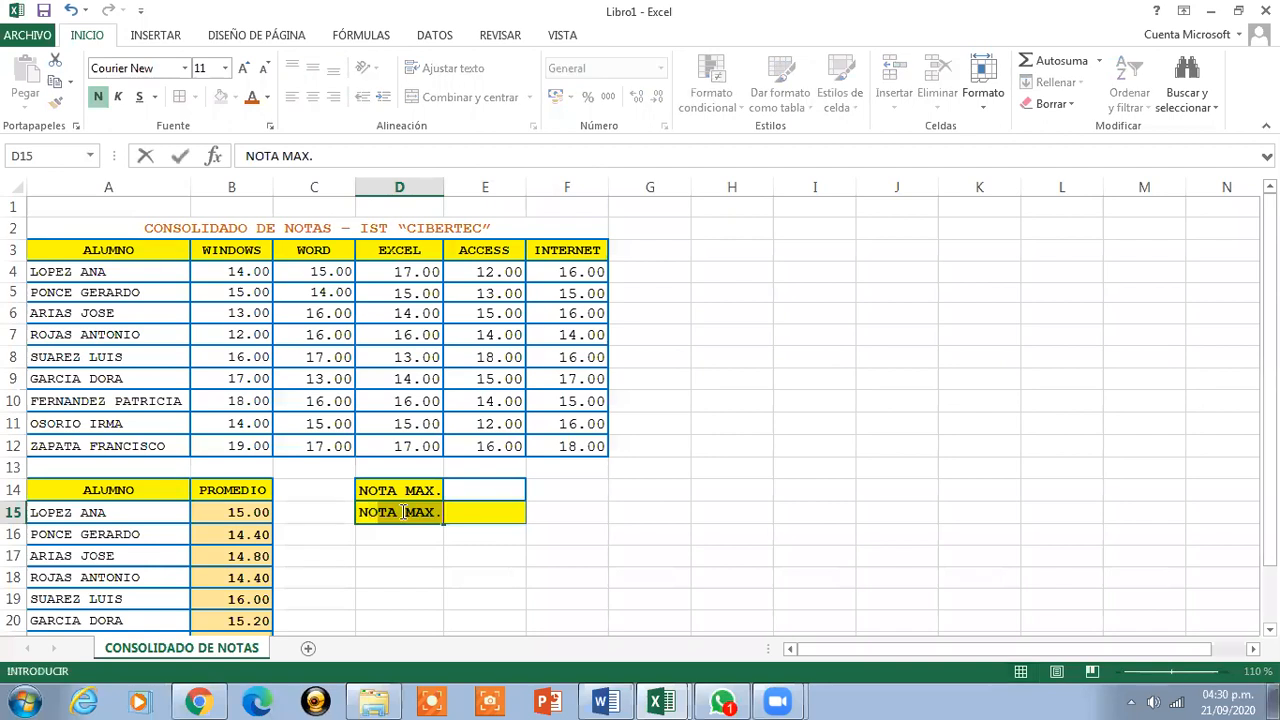
text(MIN.)
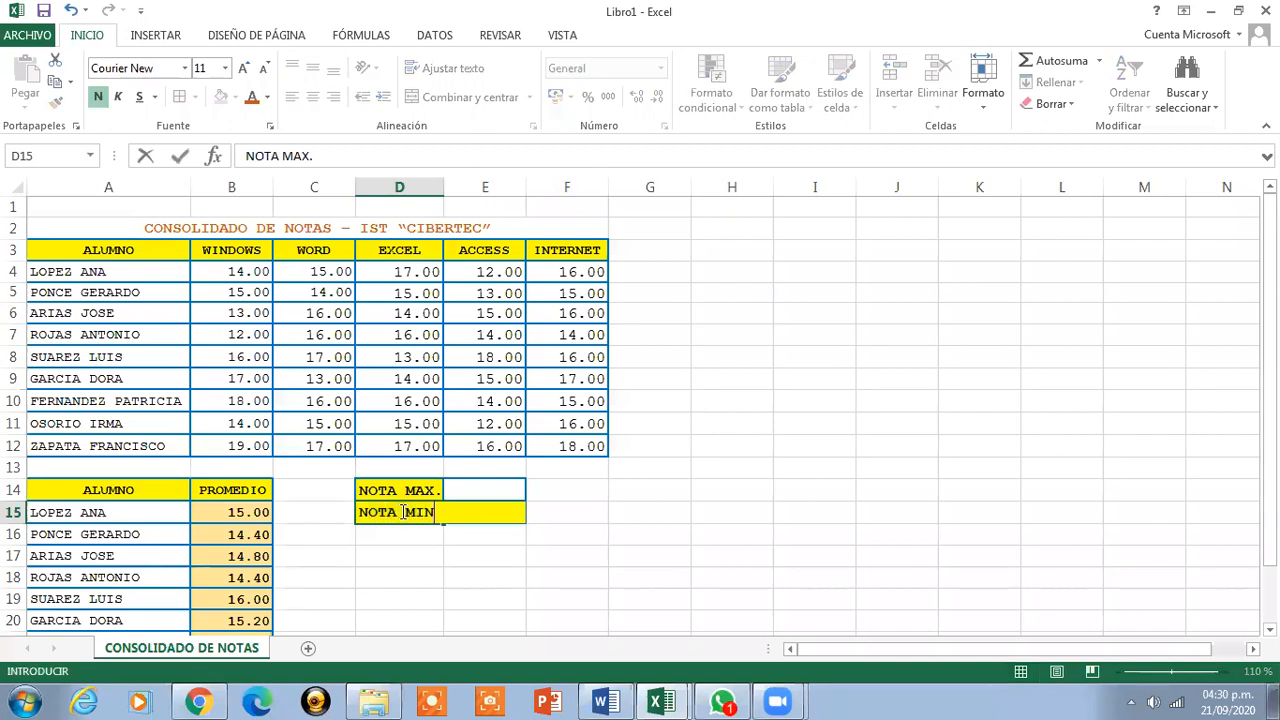
click(471, 554)
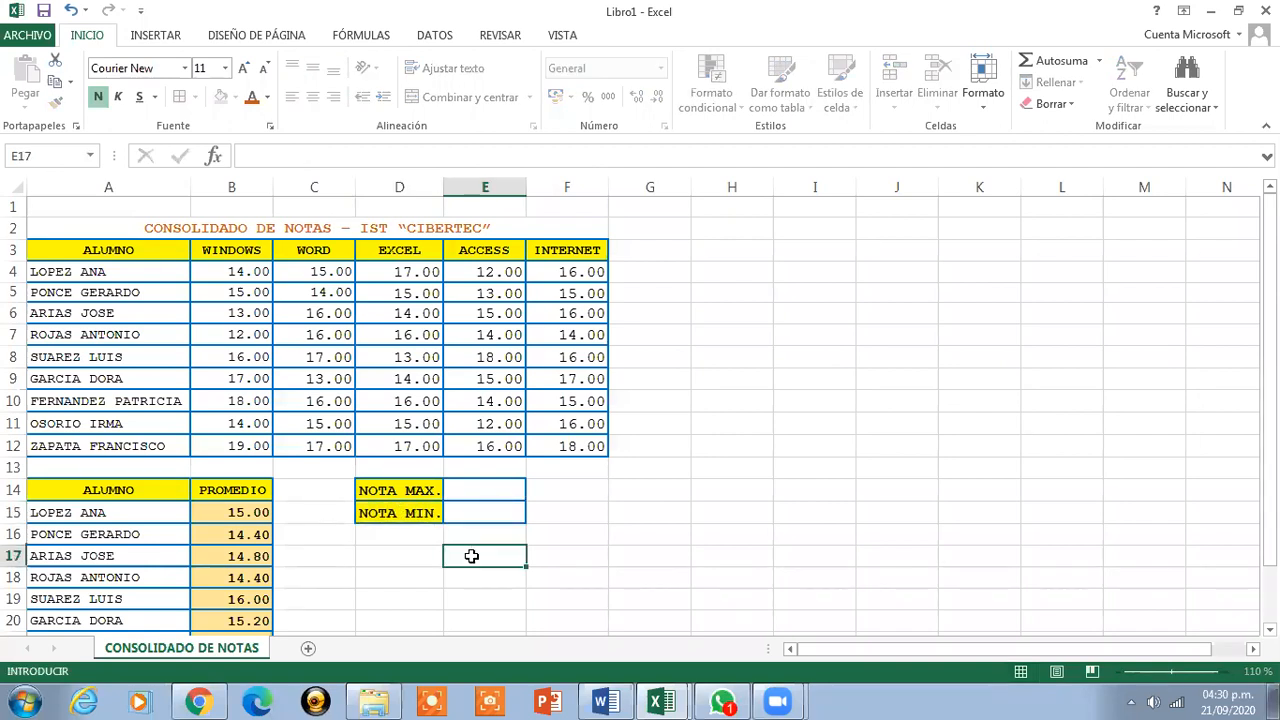
Calculate the highest grade in E14 with =MAX(B4:F12) and check it against the grade in B12.
click(477, 494)
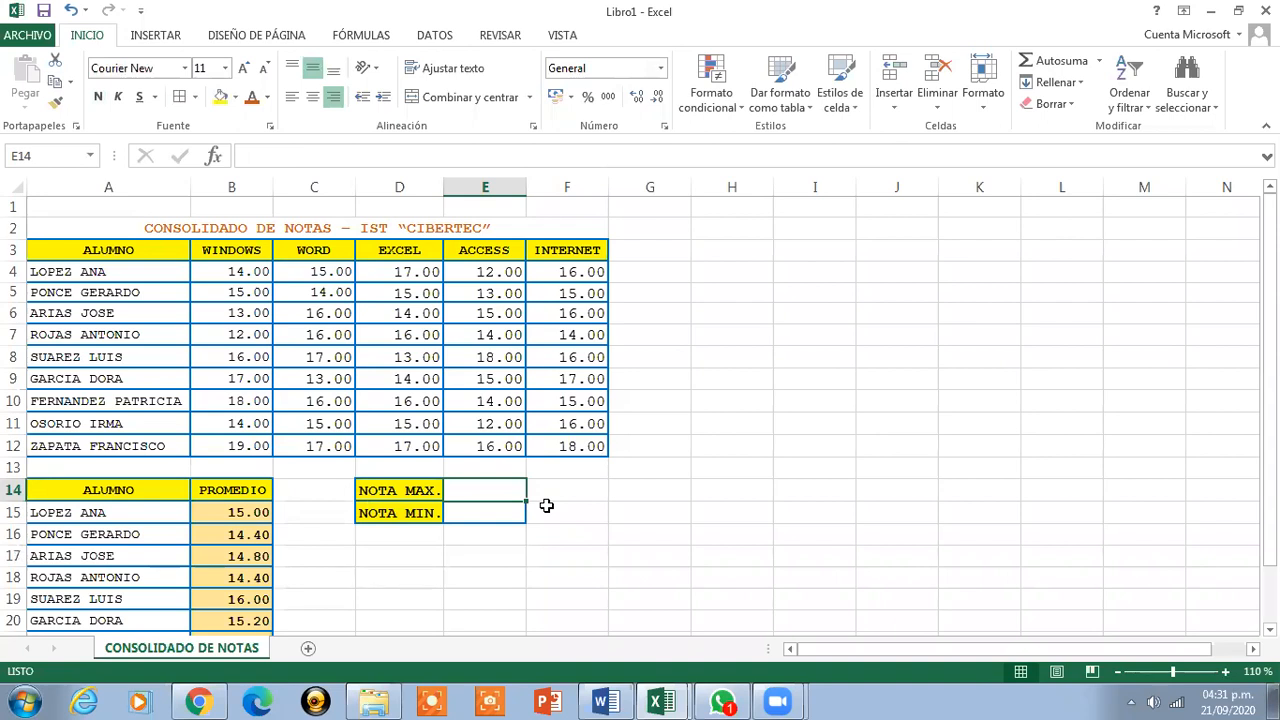
text(=)
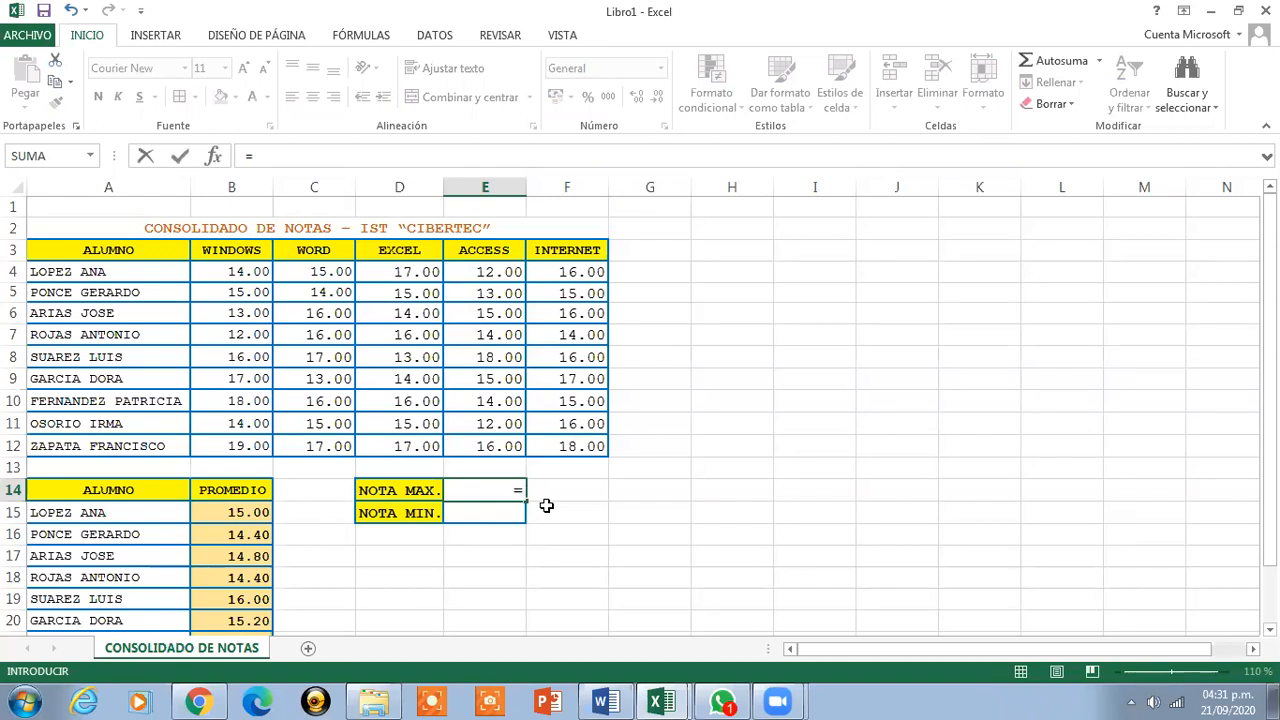
text(MAX)
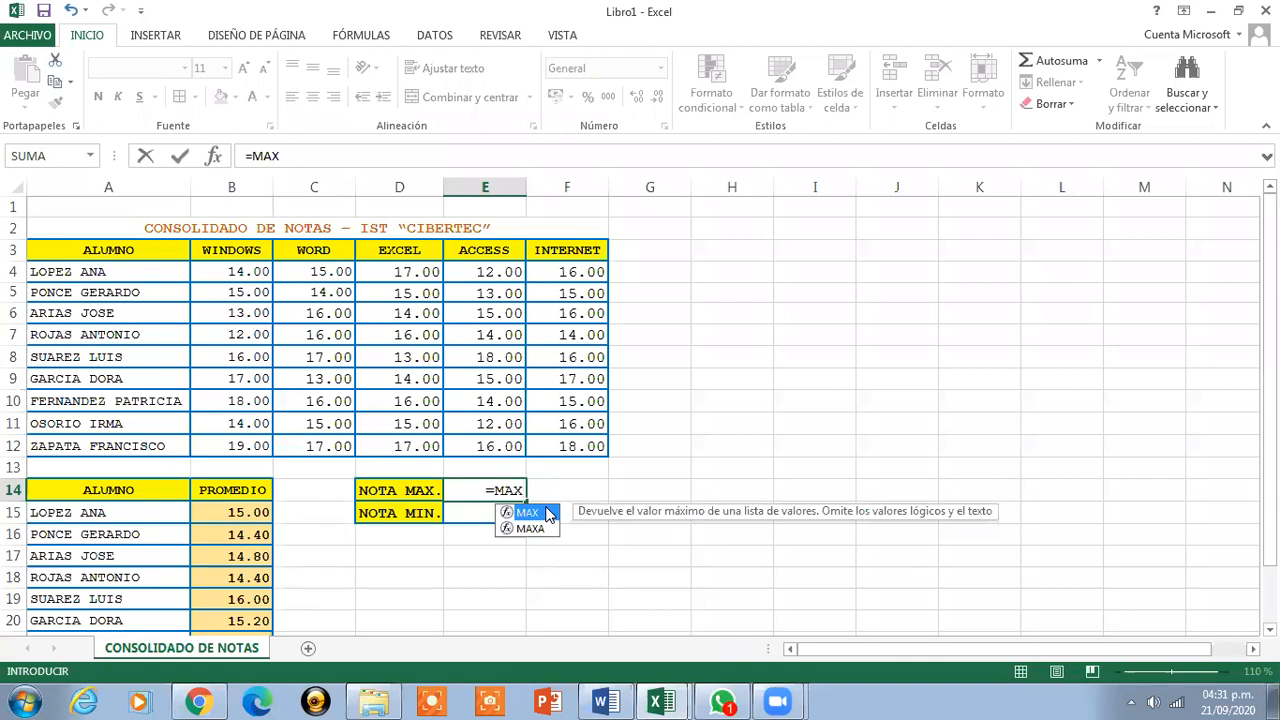
double_click(528, 512)
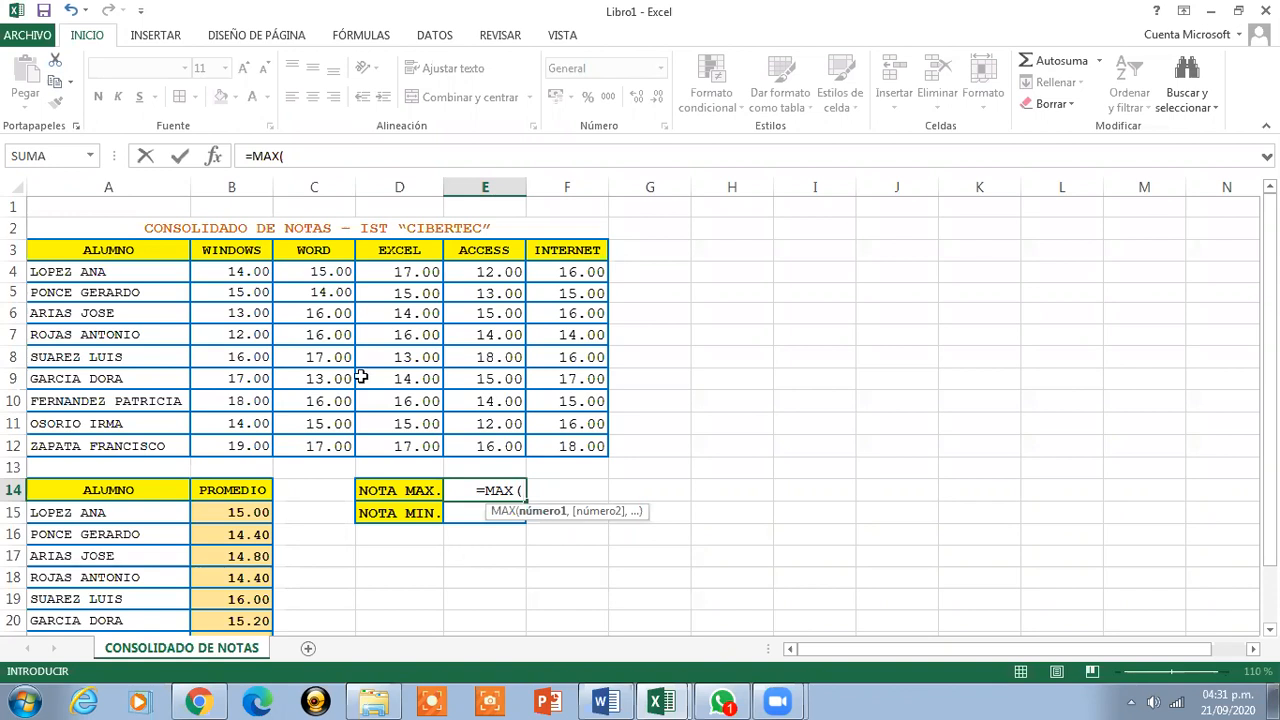
click(272, 273)
drag(272, 273, 565, 449)
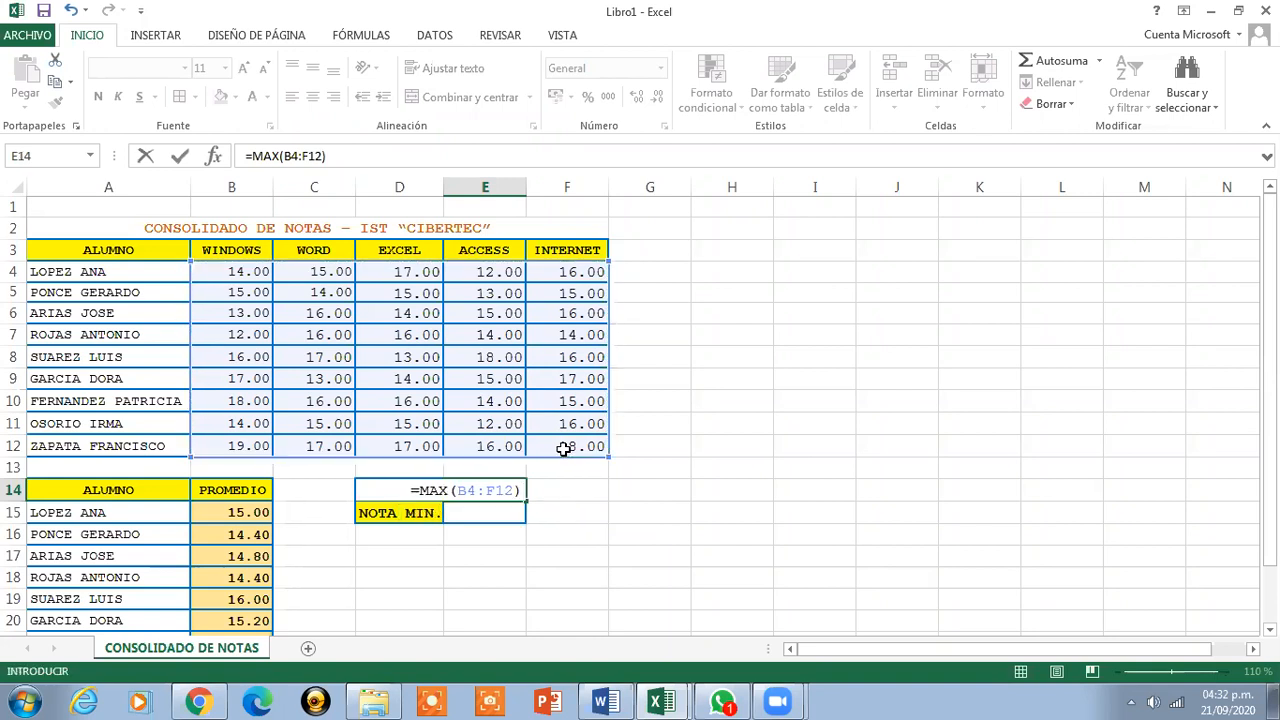
key(Return)
click(500, 489)
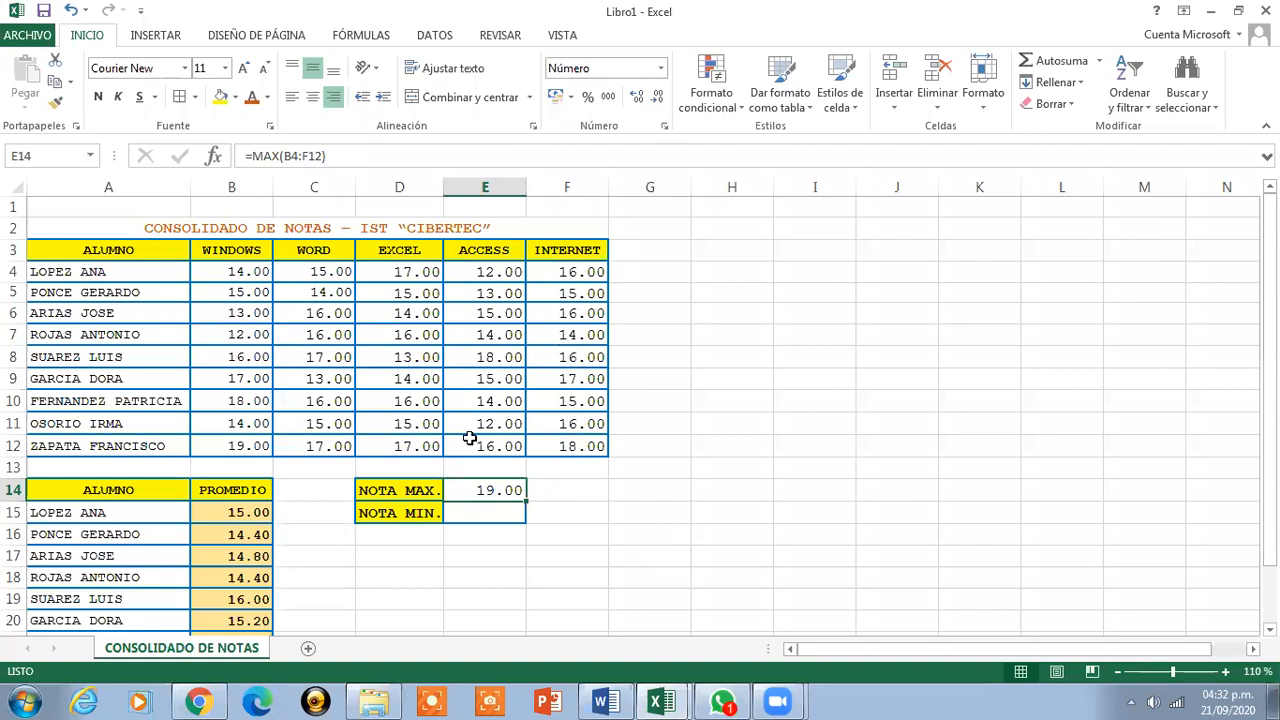
click(205, 446)
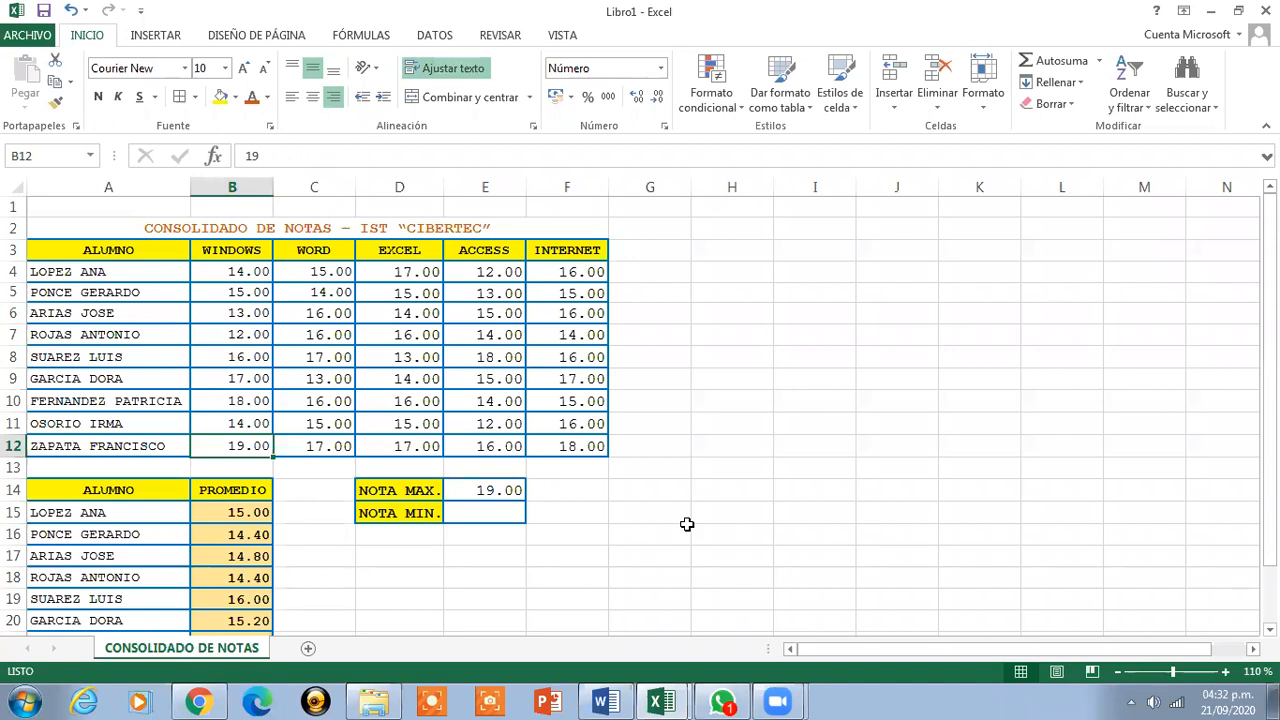
Calculate the lowest grade in E15 with =MIN(B4:F12) and check it against the grade in B7.
click(498, 514)
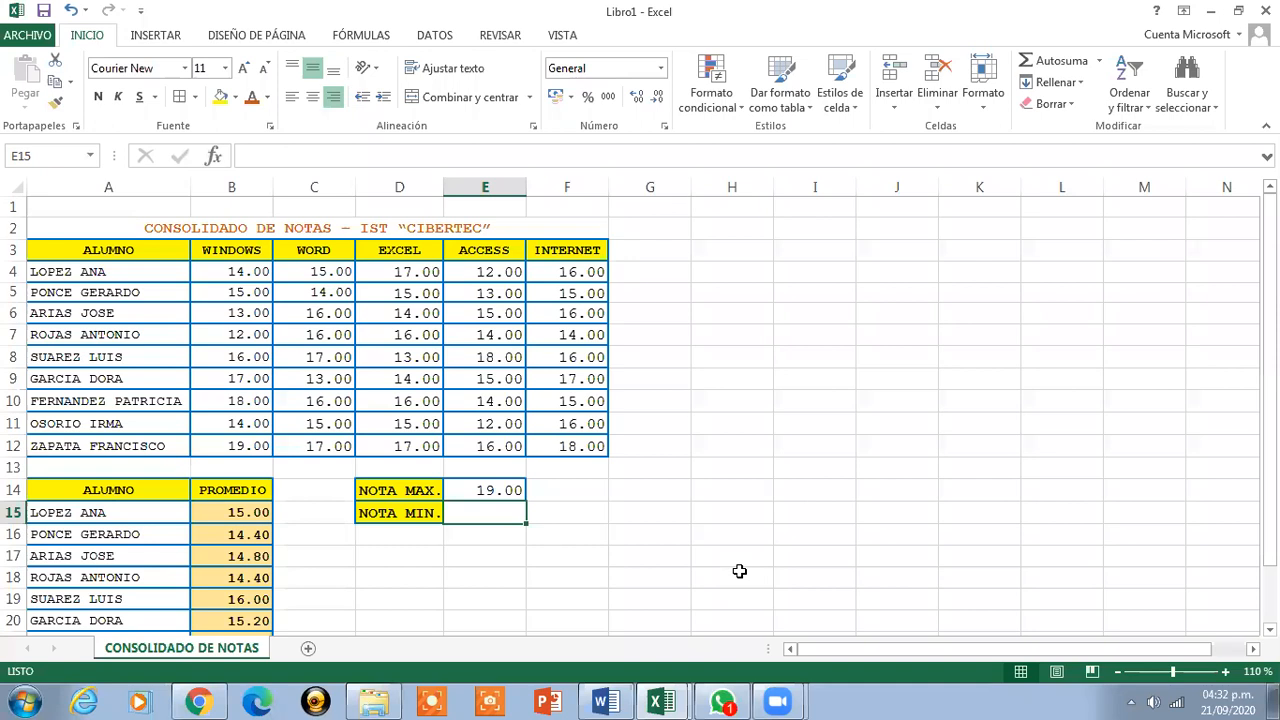
text(=)
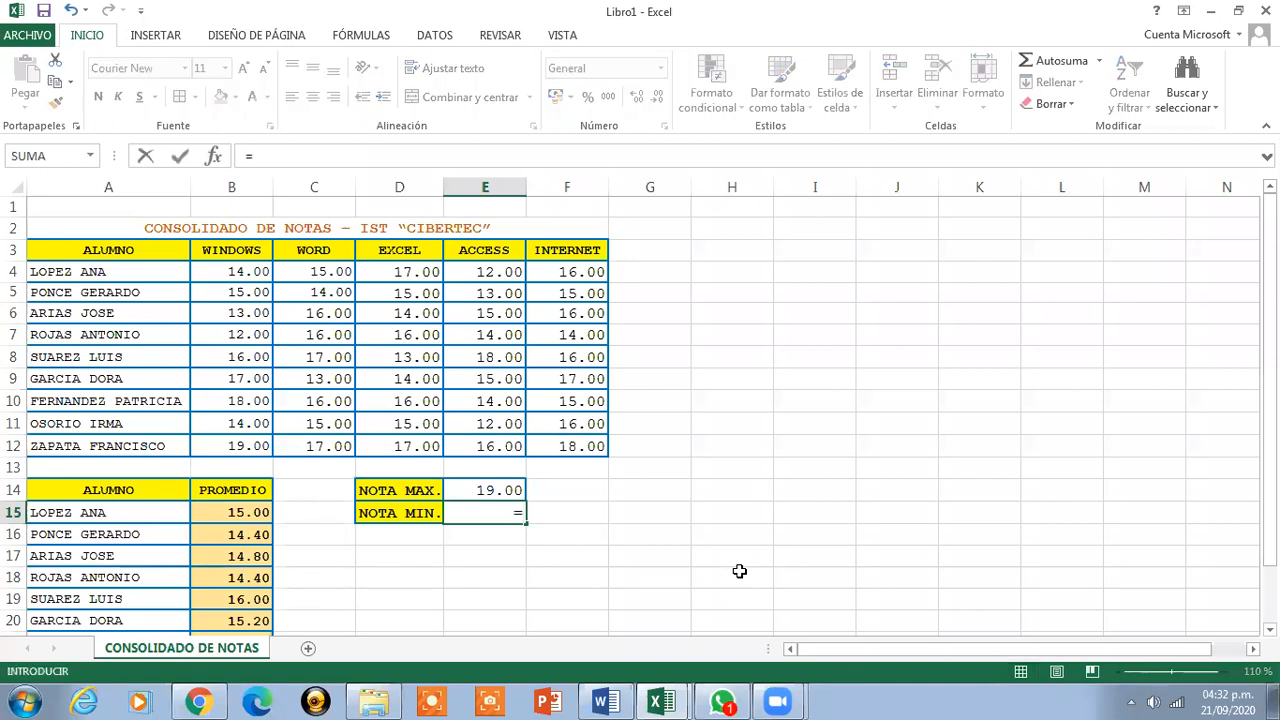
text(MIN)
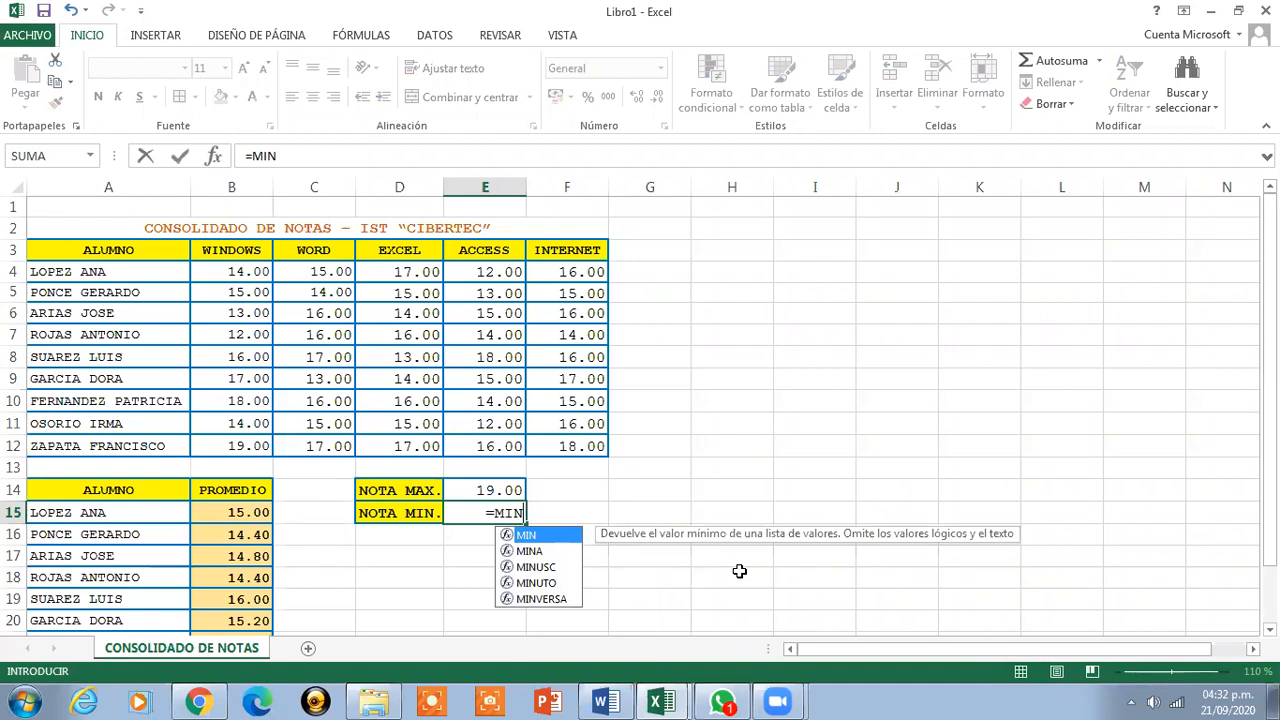
text(()
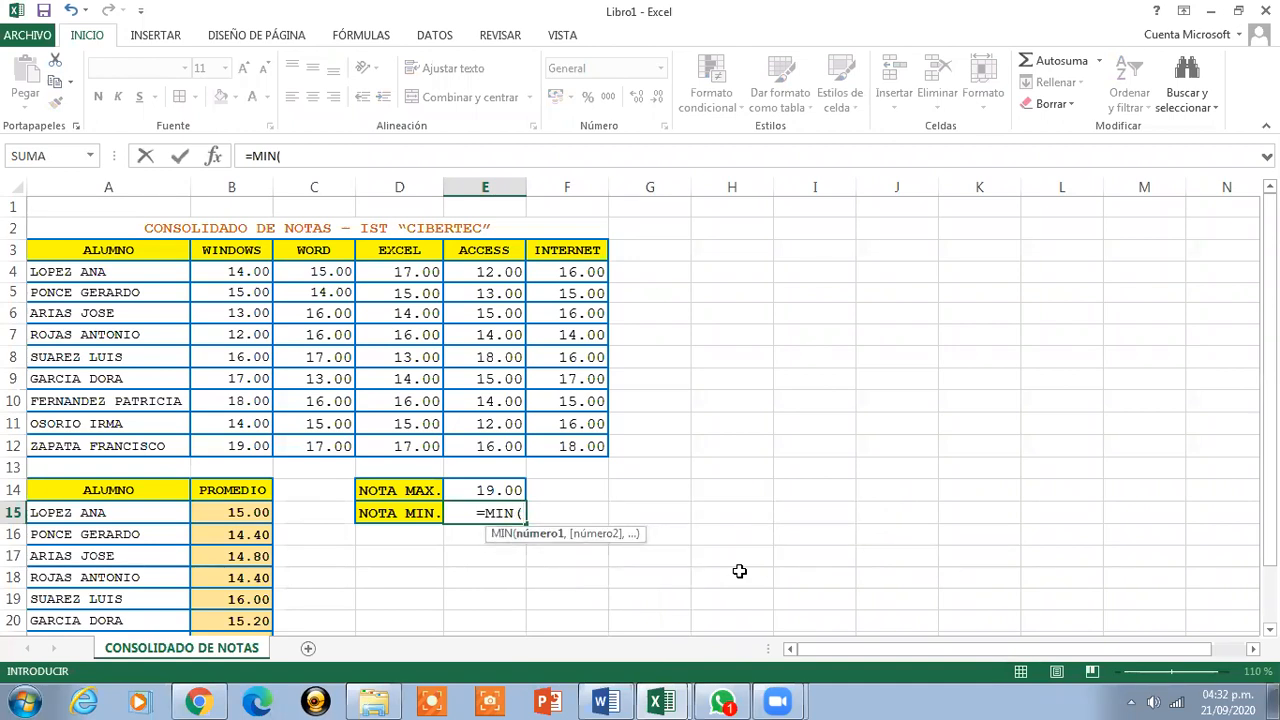
drag(245, 272, 563, 447)
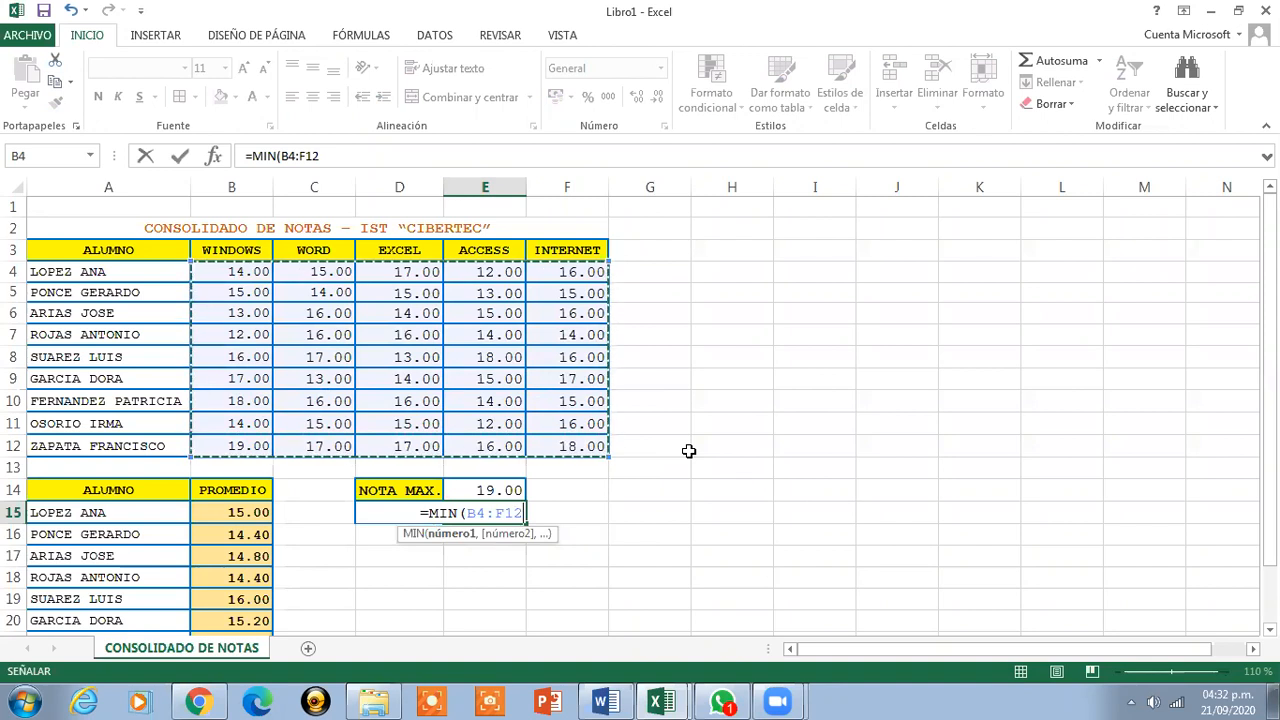
text())
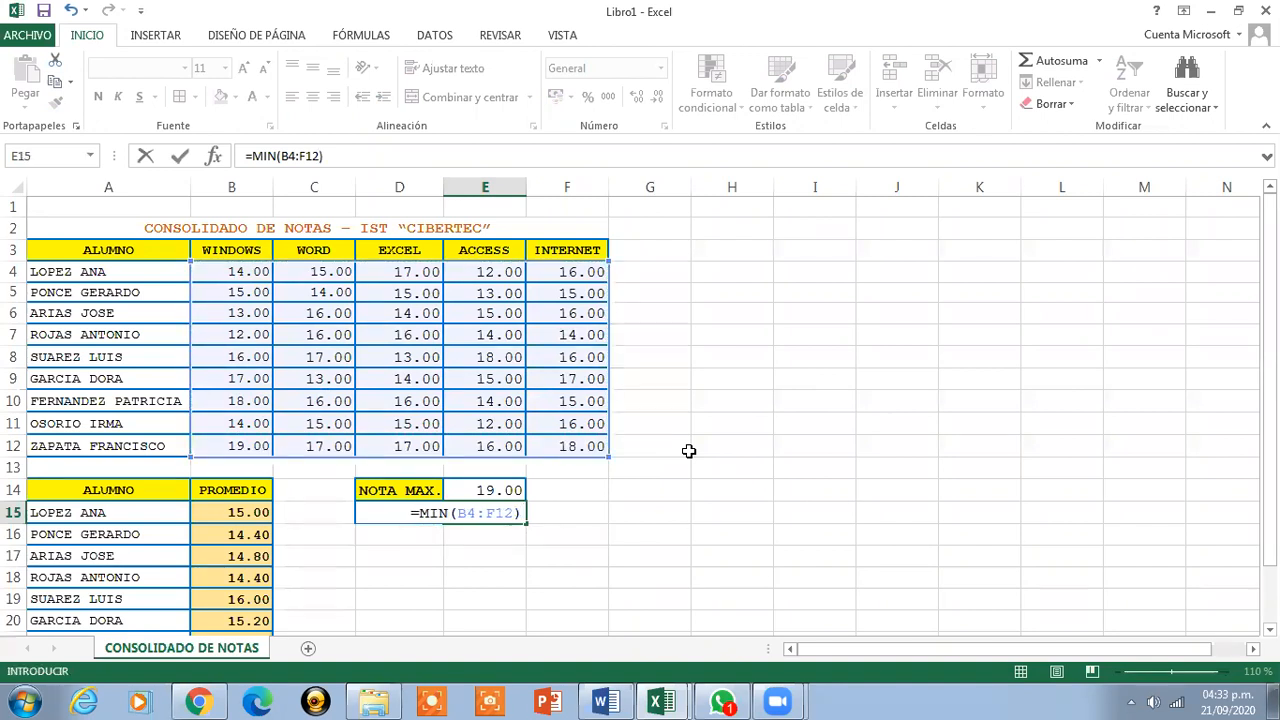
key(Return)
click(495, 514)
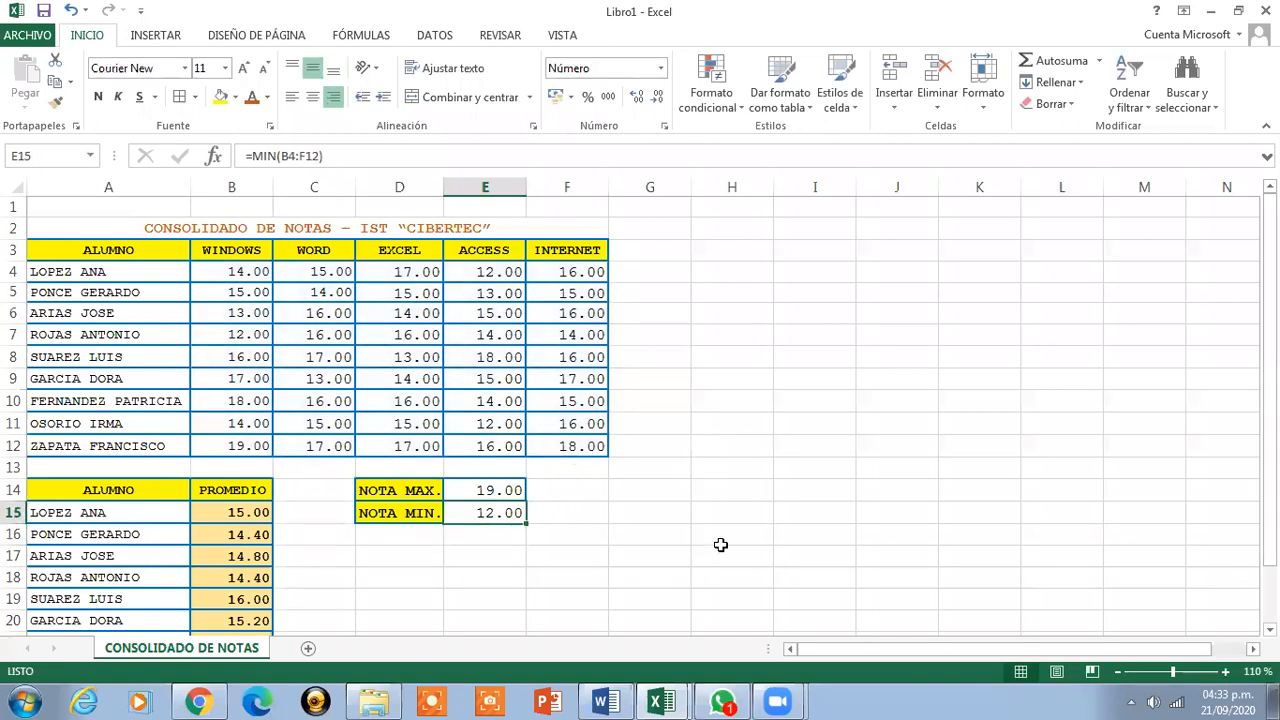
click(244, 335)
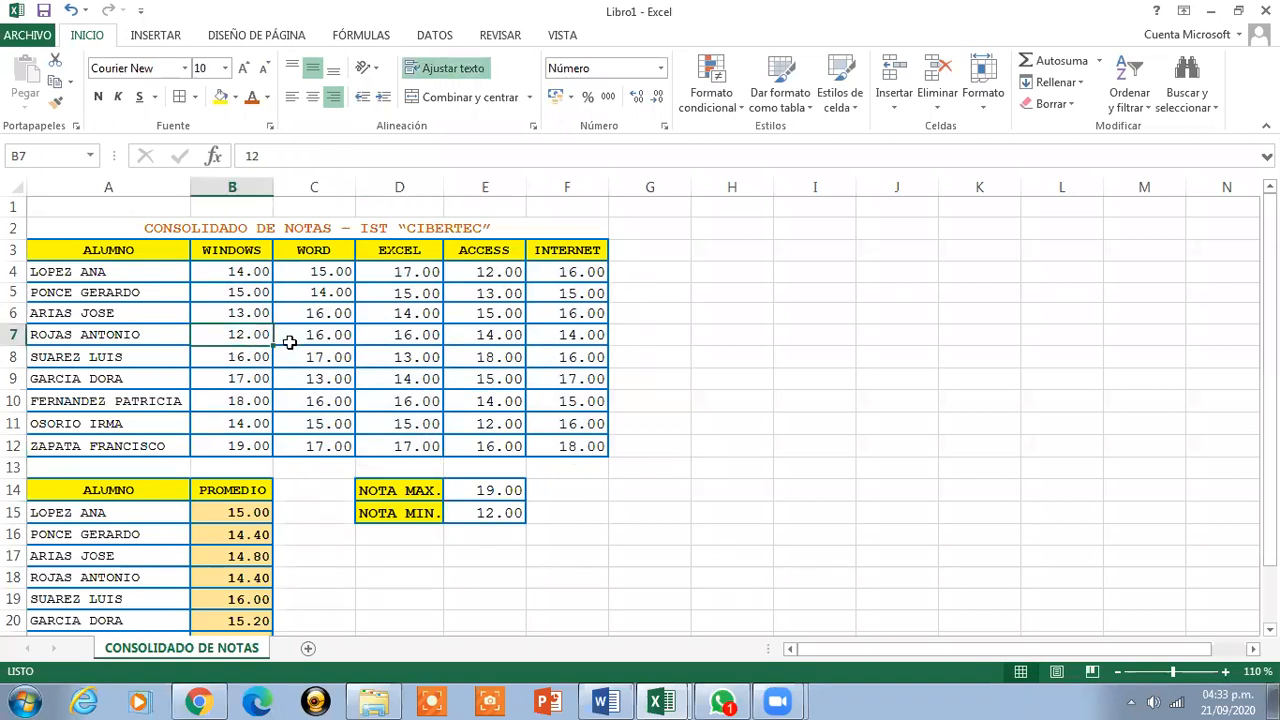
Format the maximum and minimum results in E14:E15 as bold with a light blue fill.
click(487, 490)
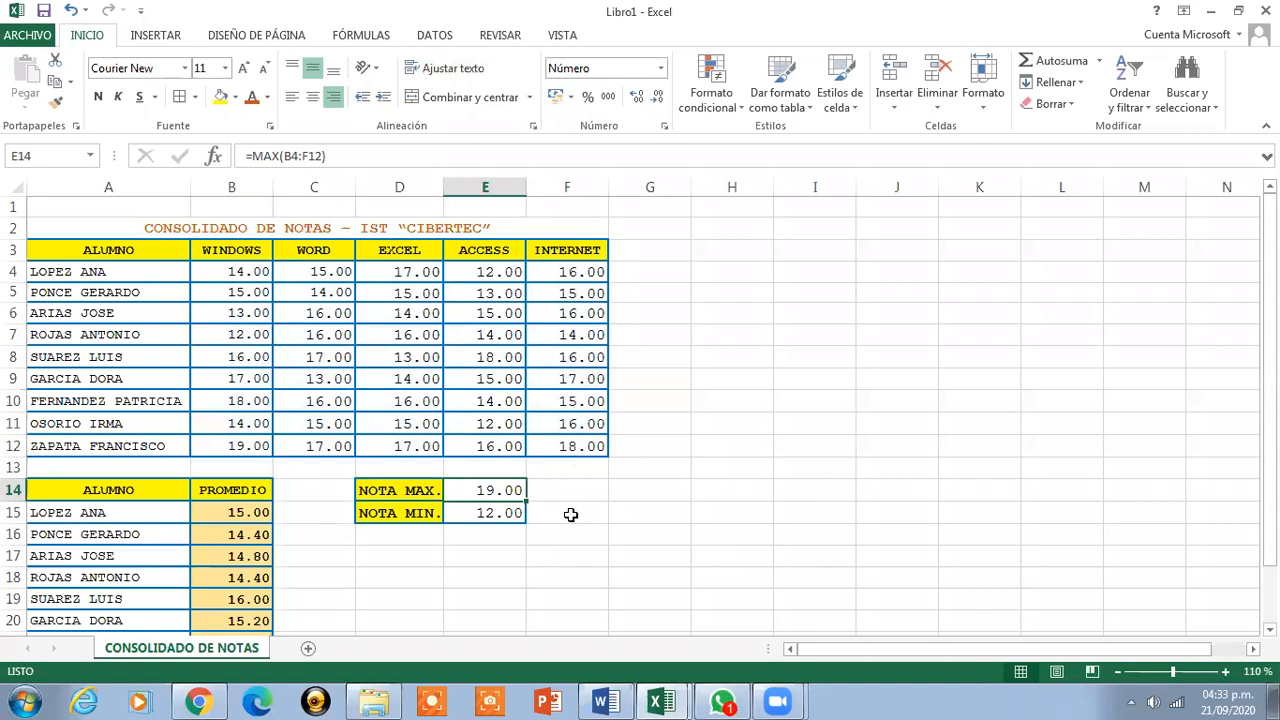
key(Down)
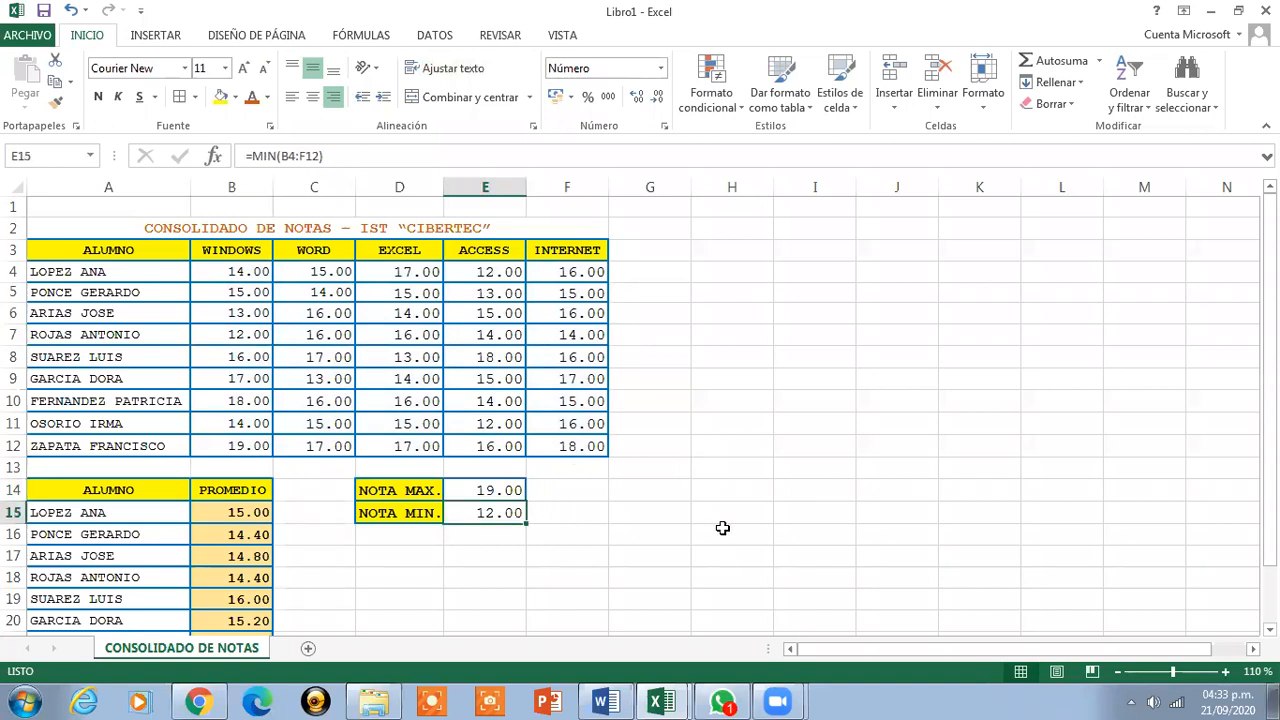
key(Up)
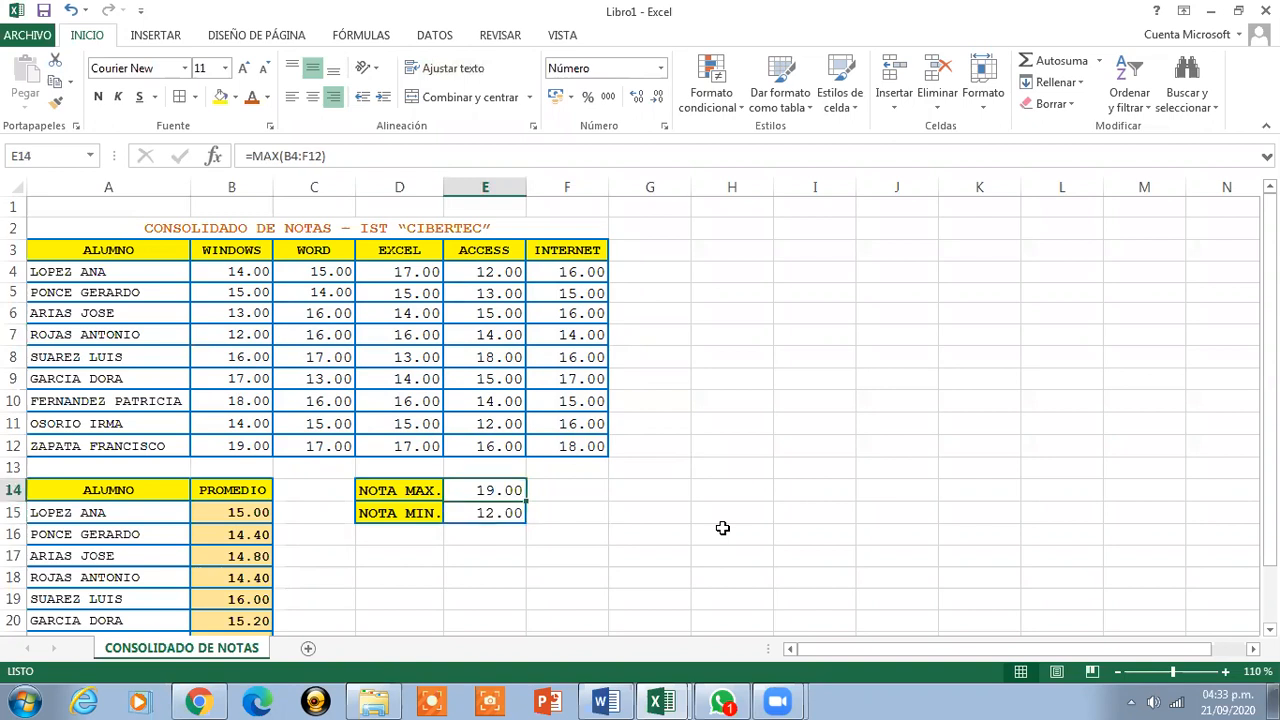
drag(493, 490, 499, 510)
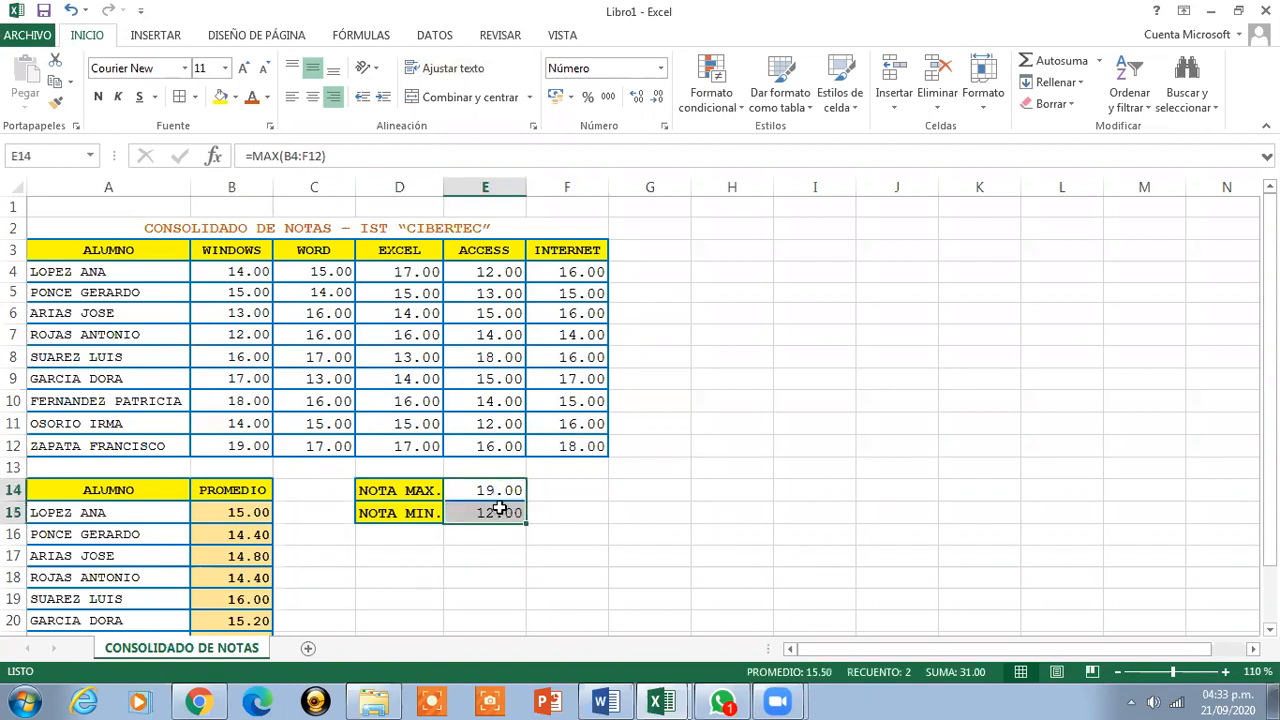
click(98, 97)
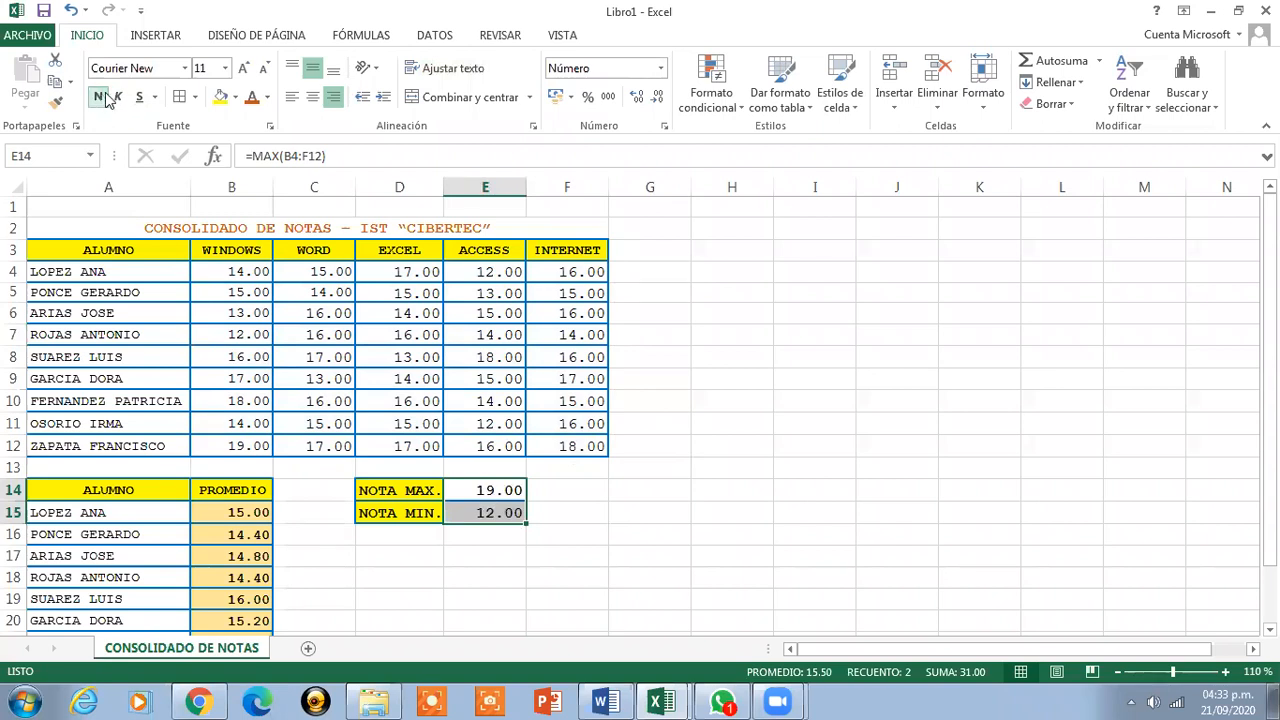
click(234, 97)
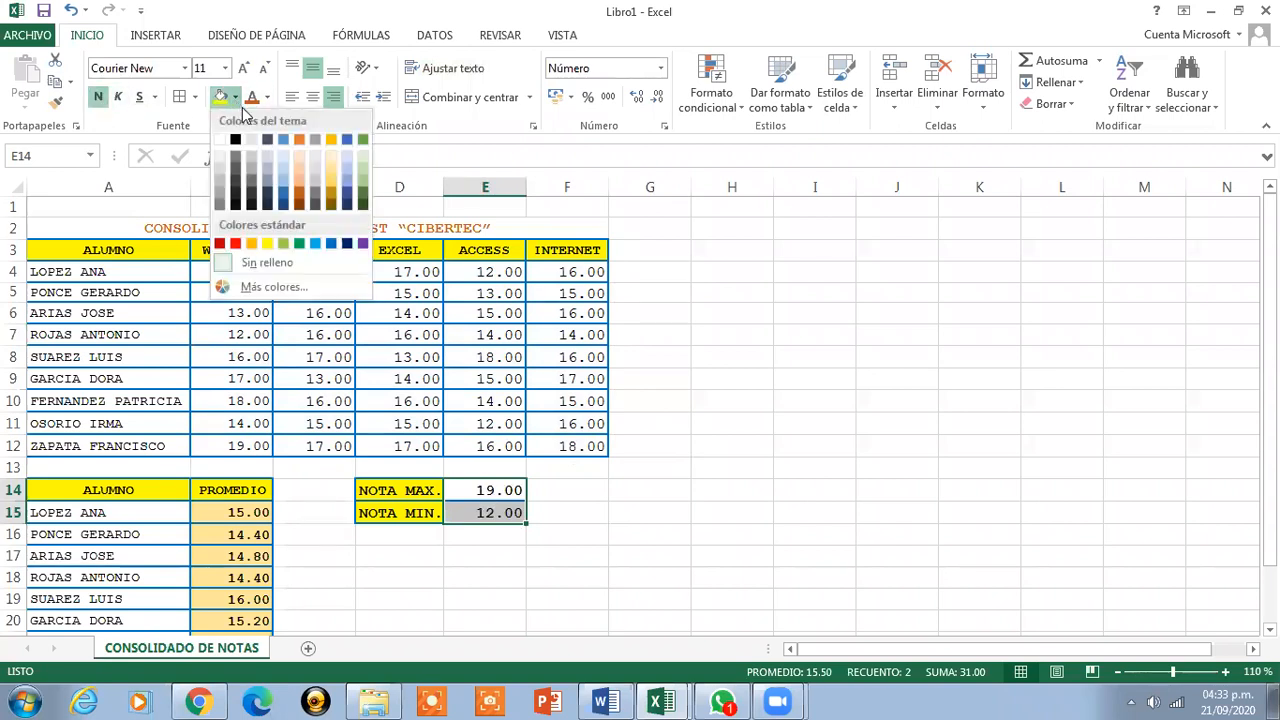
click(345, 156)
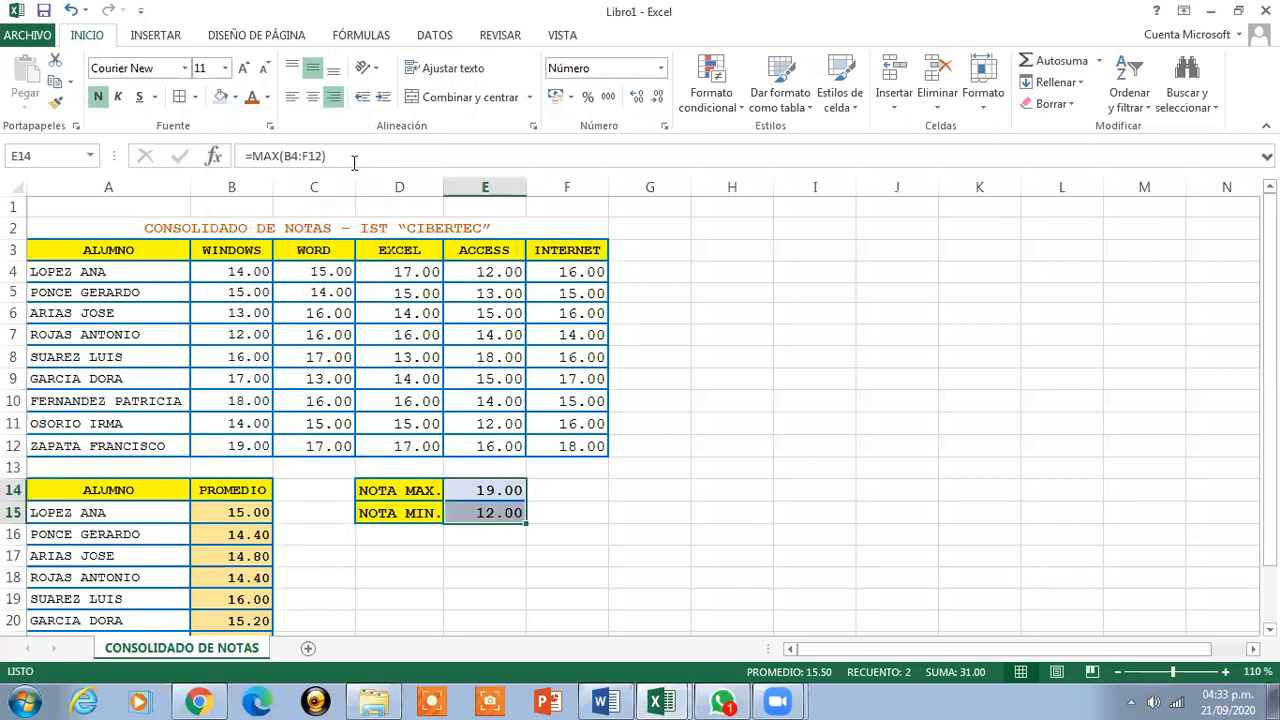
click(488, 489)
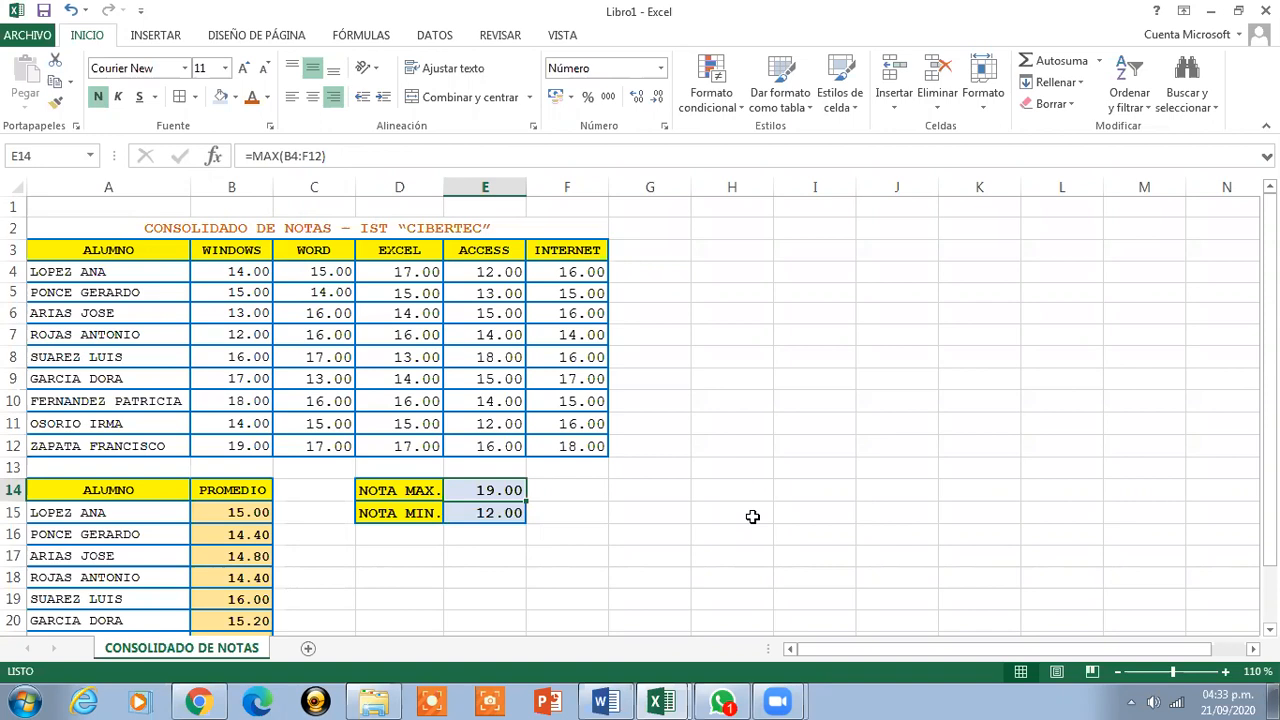
Switch to the Practica Dirigida document in Word and read the summary-table and file-saving instructions at its end.
click(376, 218)
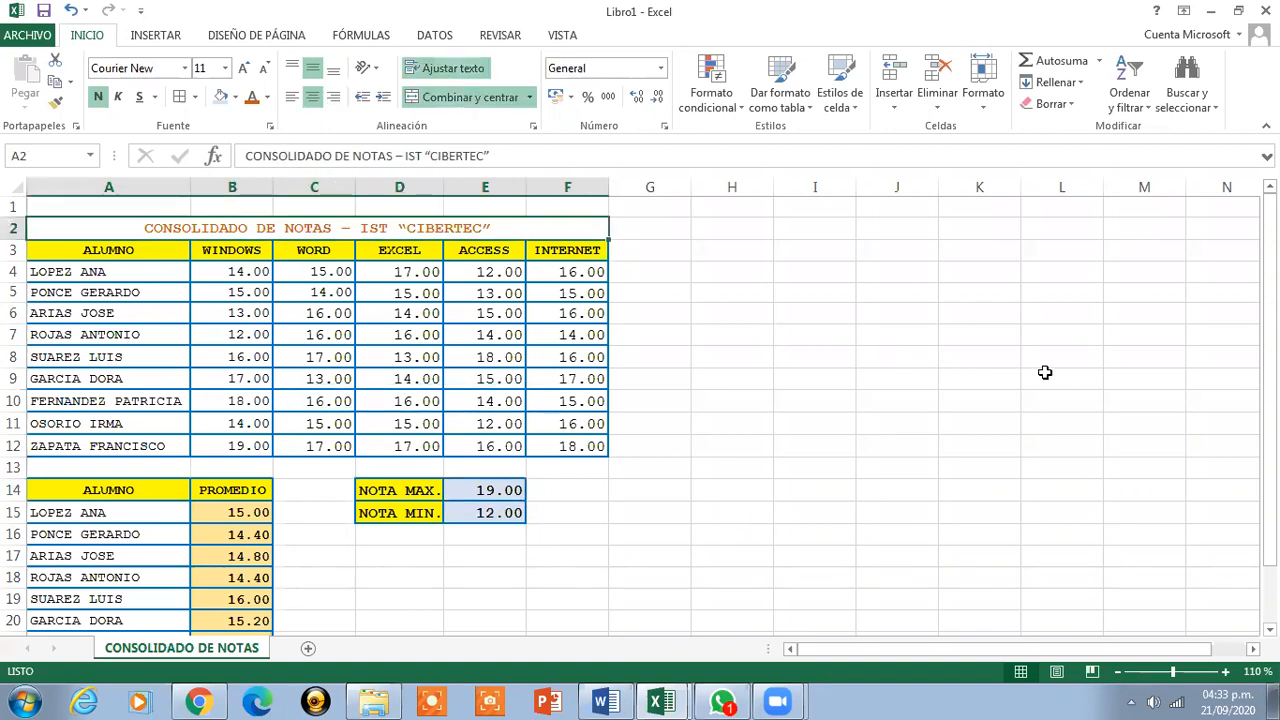
drag(1270, 390, 1270, 388)
click(600, 700)
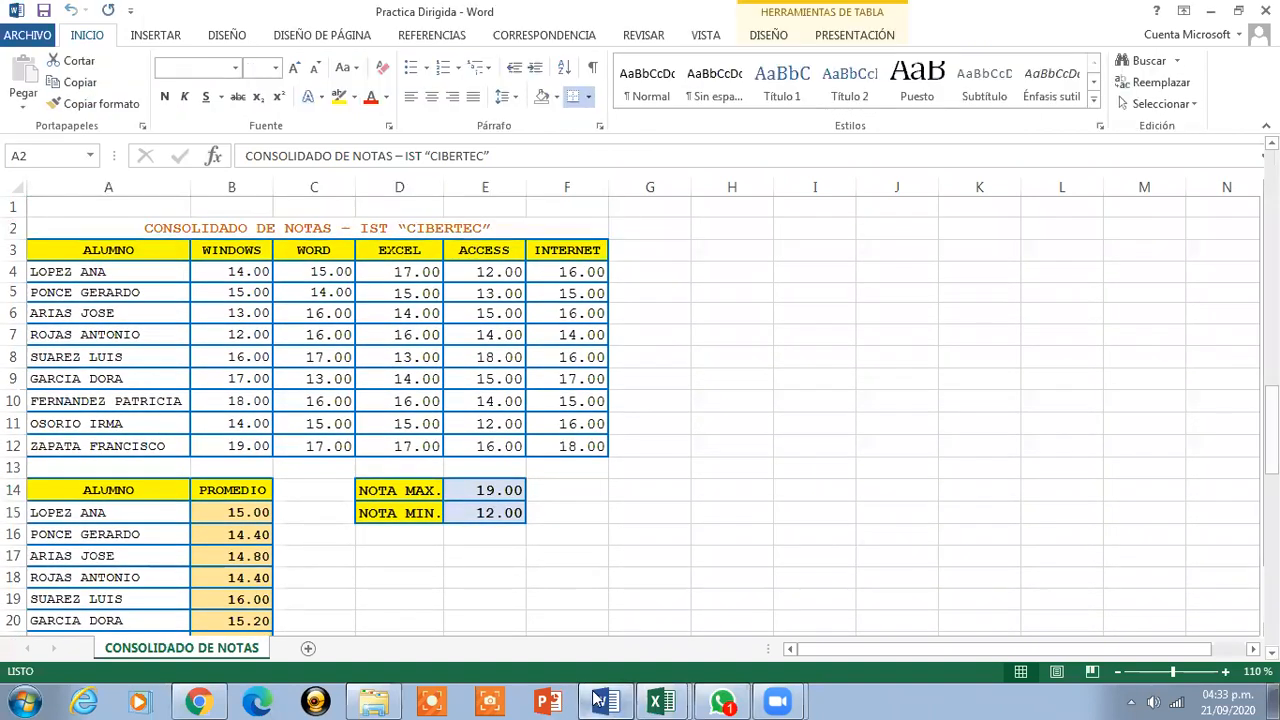
drag(1271, 430, 1271, 472)
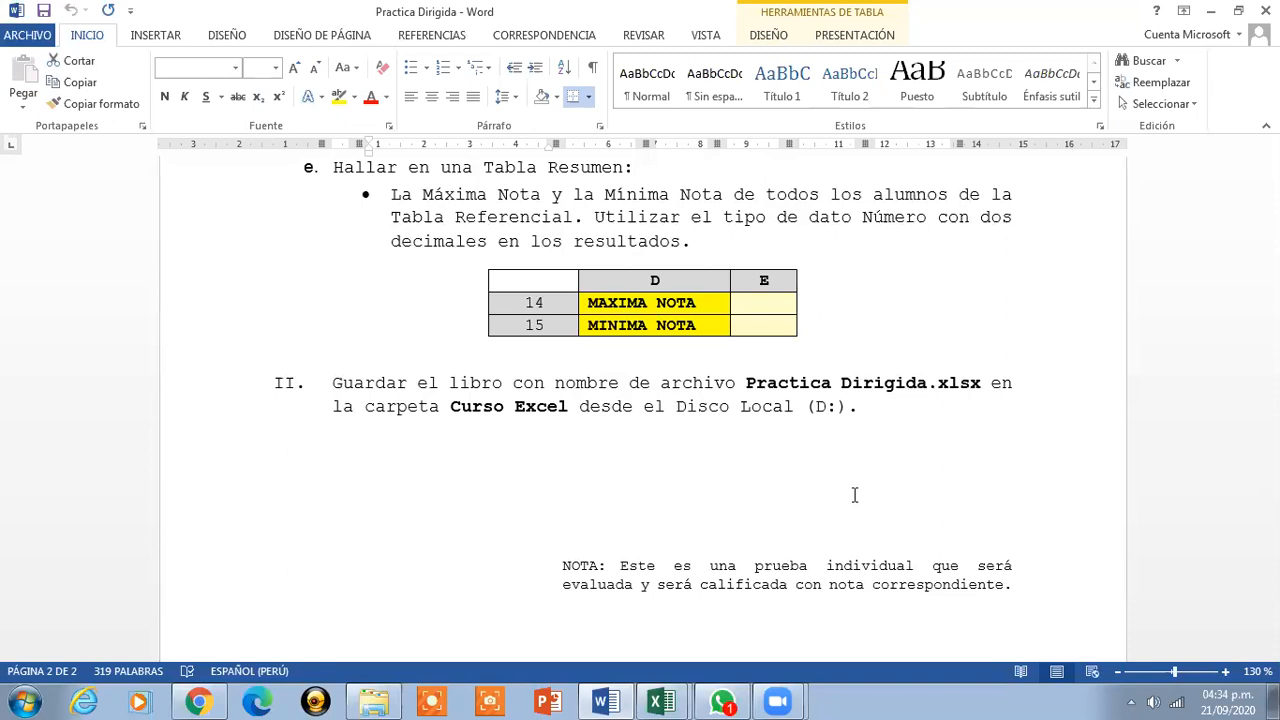
click(1211, 11)
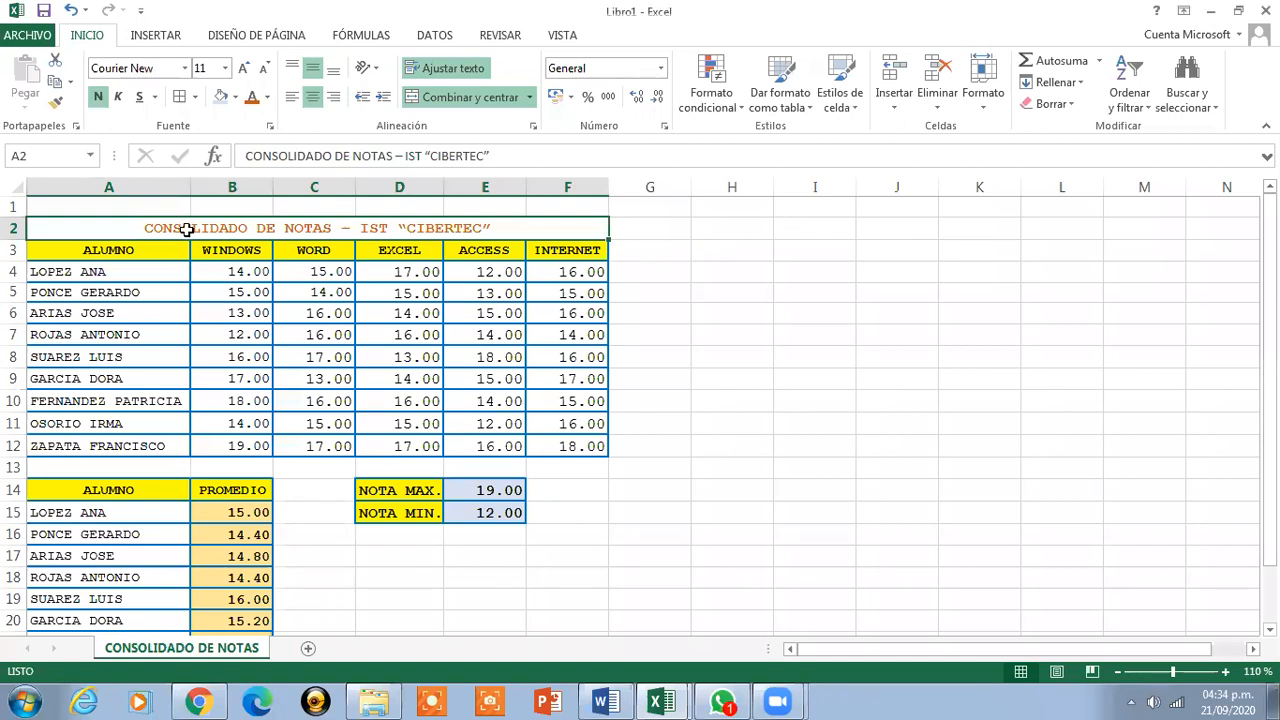
click(866, 578)
key(Down)
key(Down)
key(Down)
key(Down)
key(Down)
key(Down)
key(Down)
key(Down)
key(Down)
key(Down)
key(Down)
key(Down)
key(Down)
key(Down)
key(Down)
key(Down)
key(Down)
key(Down)
key(Down)
key(Down)
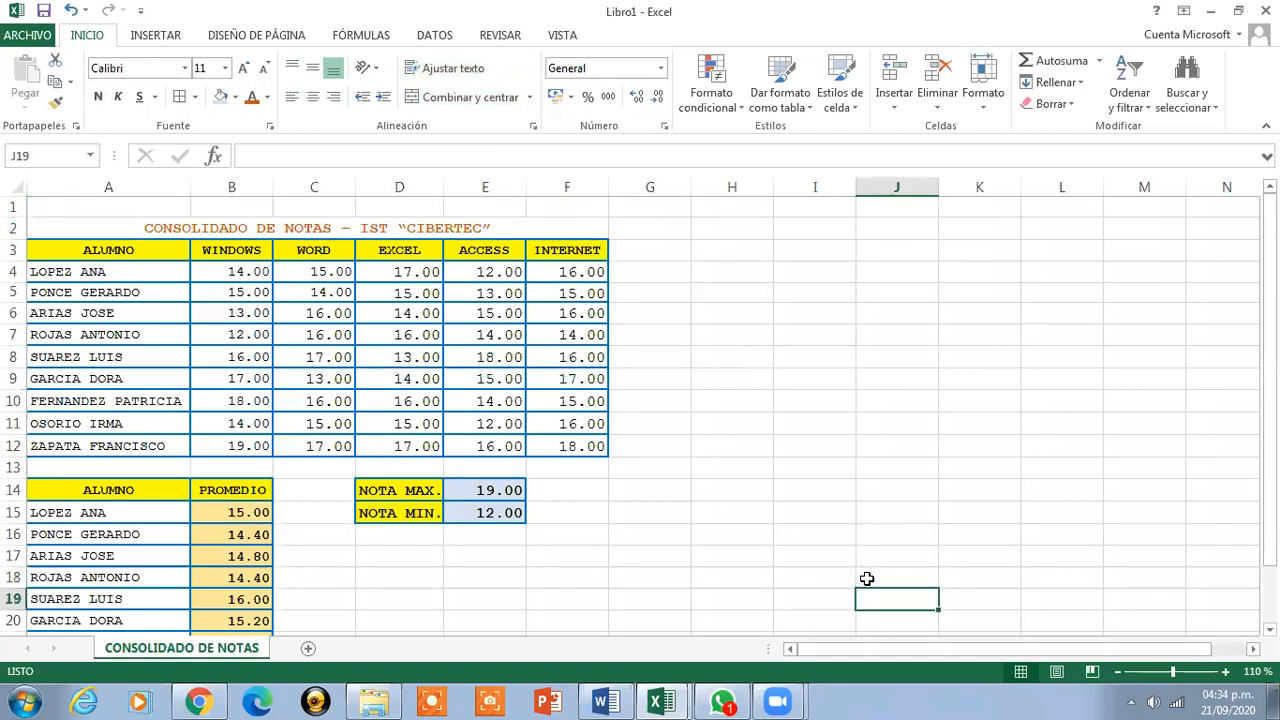
key(Down)
key(Down)
key(Down)
key(Down)
key(Down)
key(Down)
key(Down)
key(Down)
key(Down)
key(Down)
key(Down)
key(Down)
key(Down)
key(Down)
key(Down)
key(Down)
key(Down)
key(Down)
key(Down)
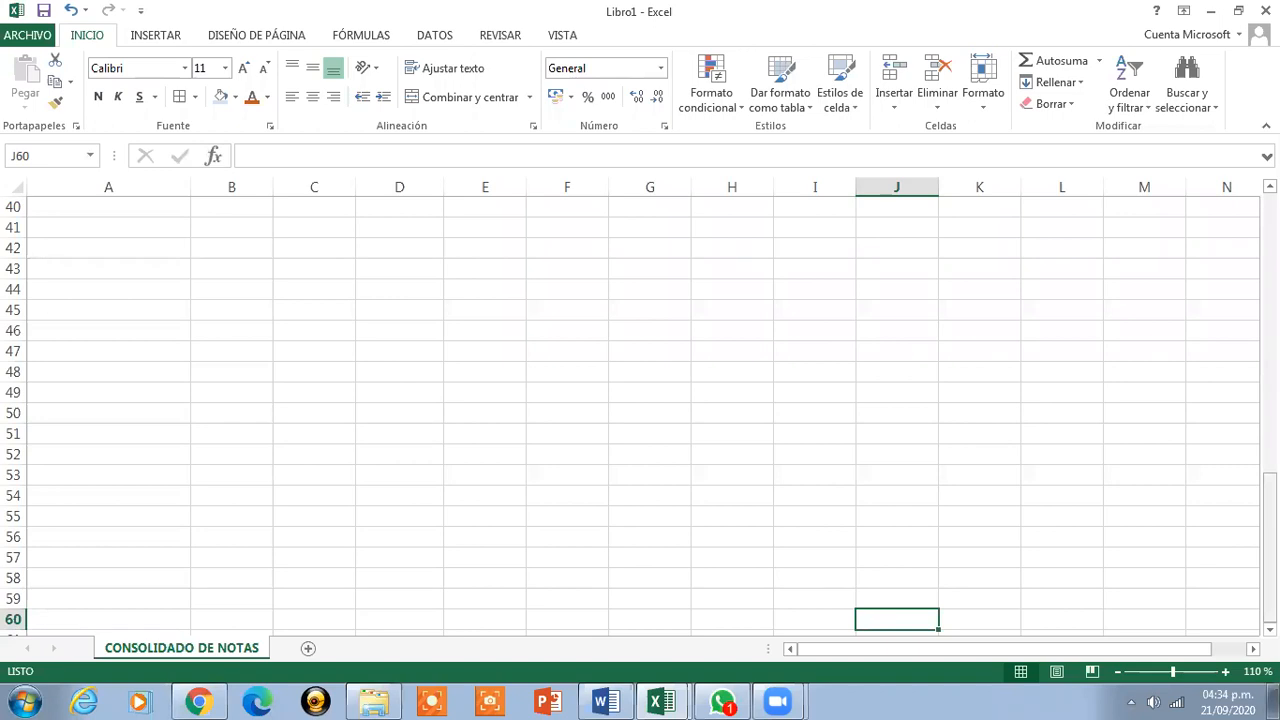
key(ctrl+Home)
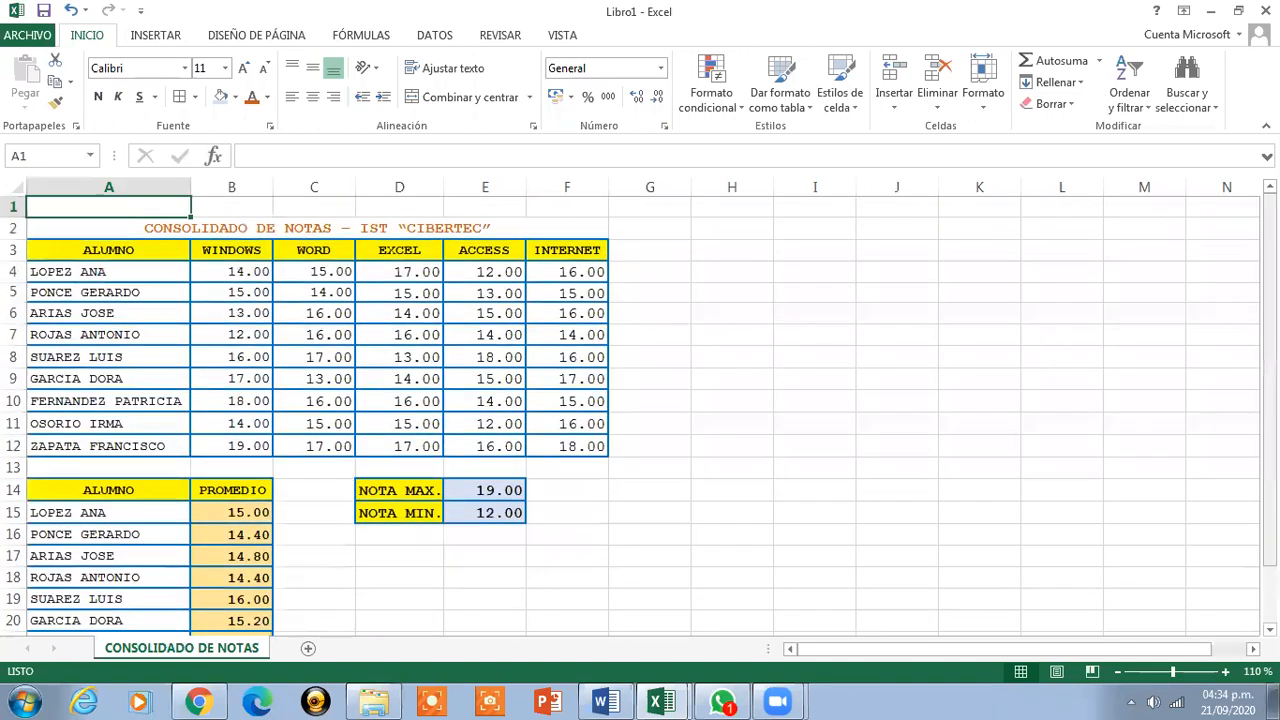
Start saving the workbook under a new name, choose the Desktop as location and clear the default file name.
click(138, 230)
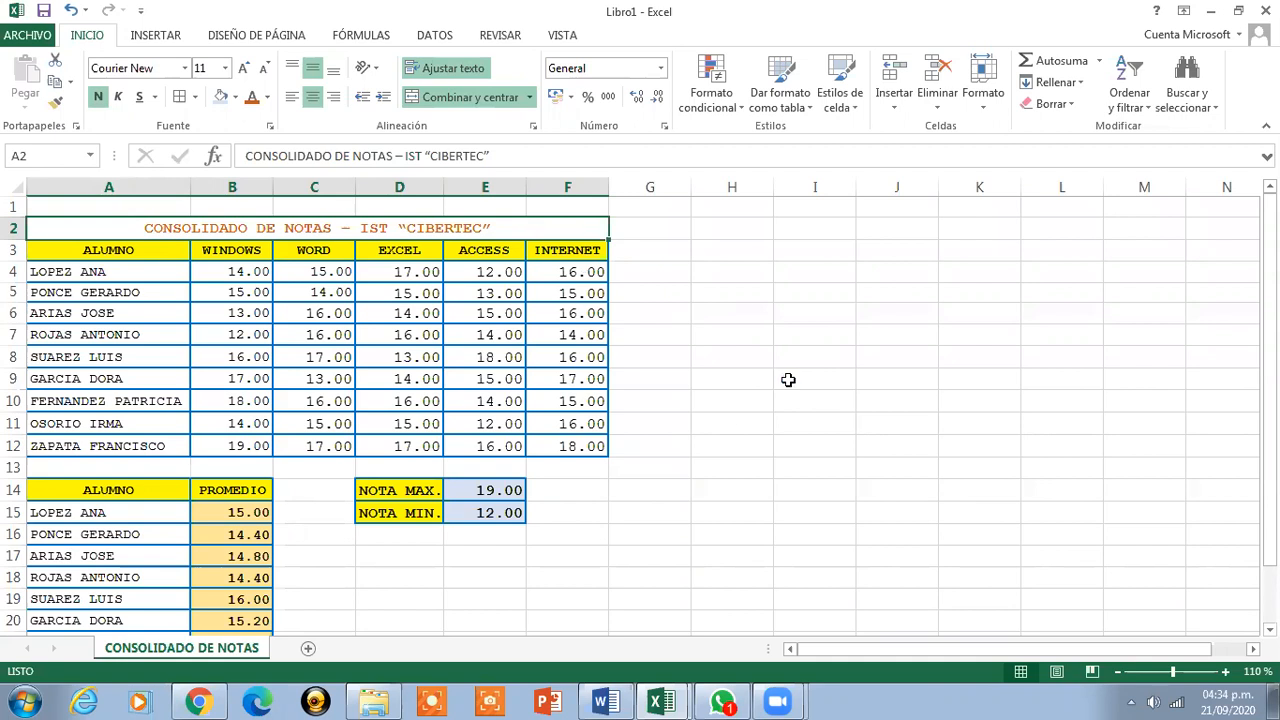
key(F12)
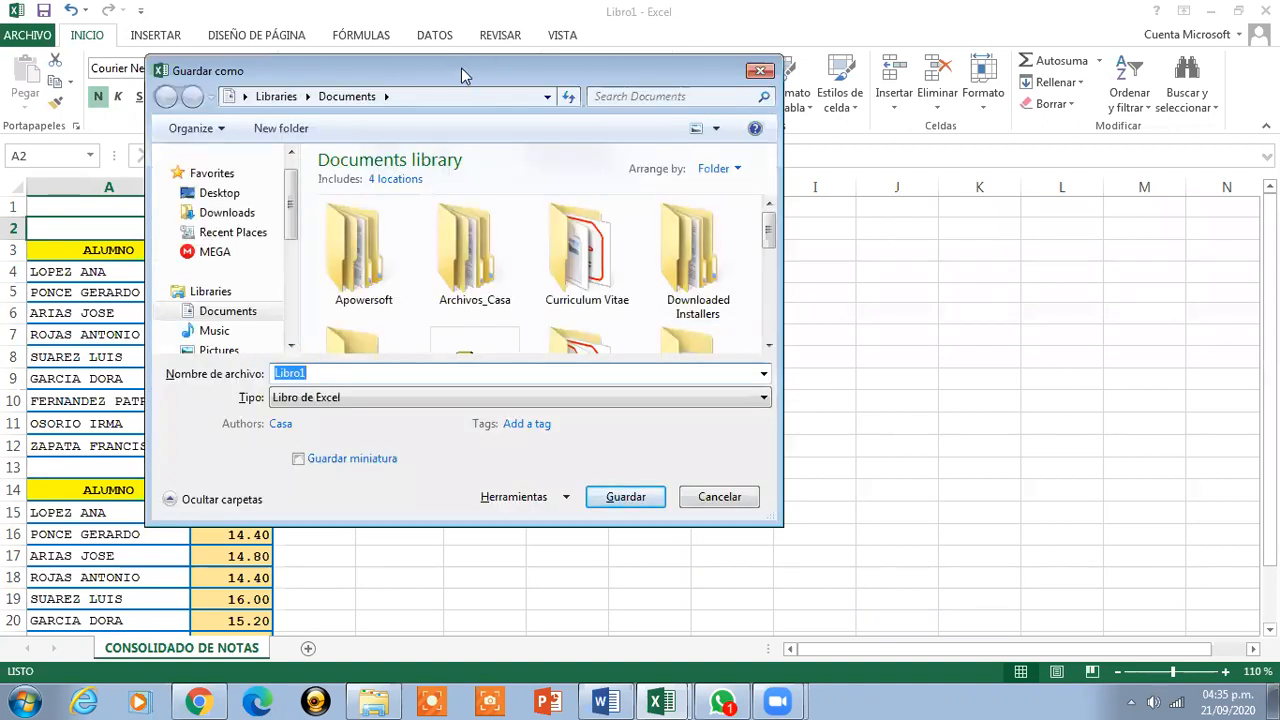
drag(463, 76, 617, 80)
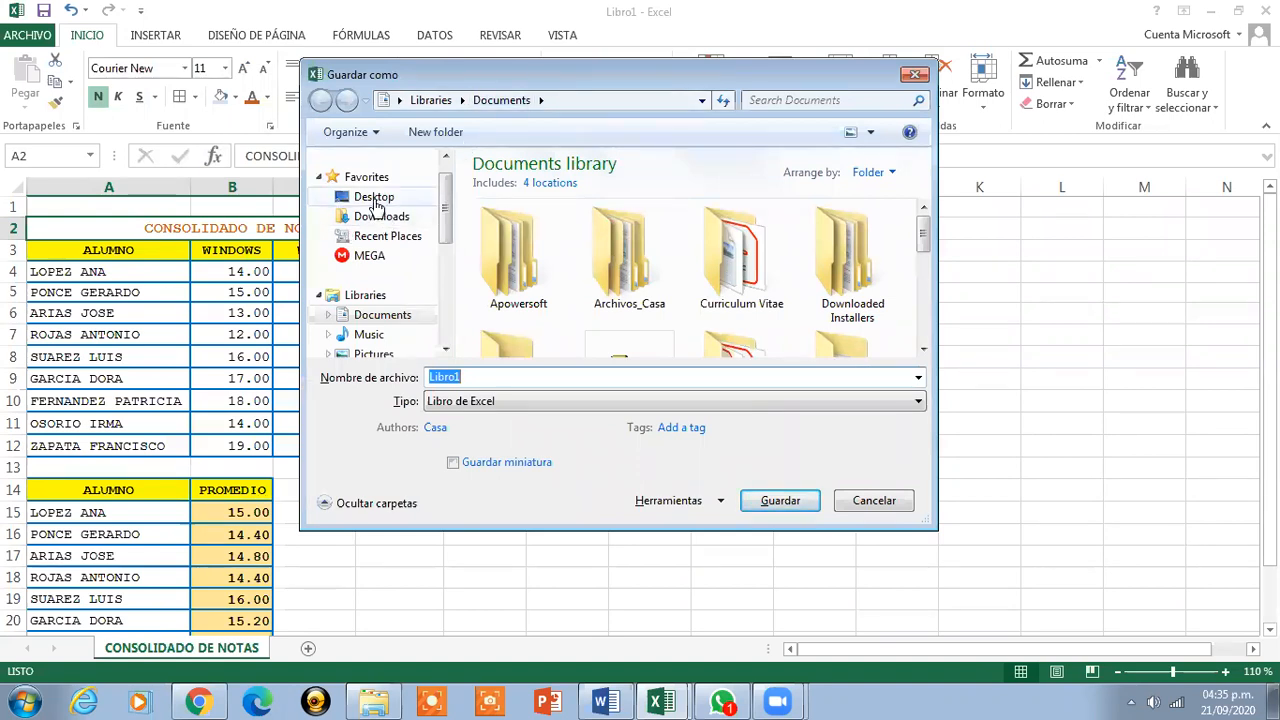
click(376, 204)
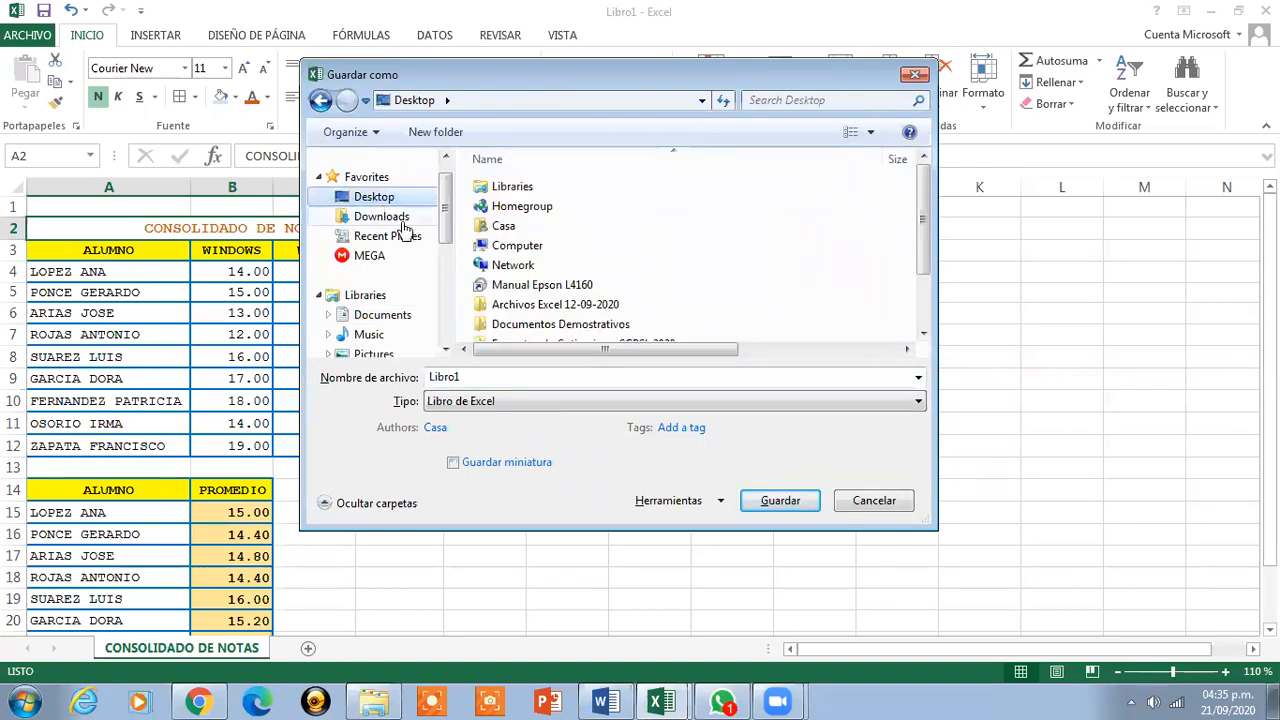
double_click(483, 376)
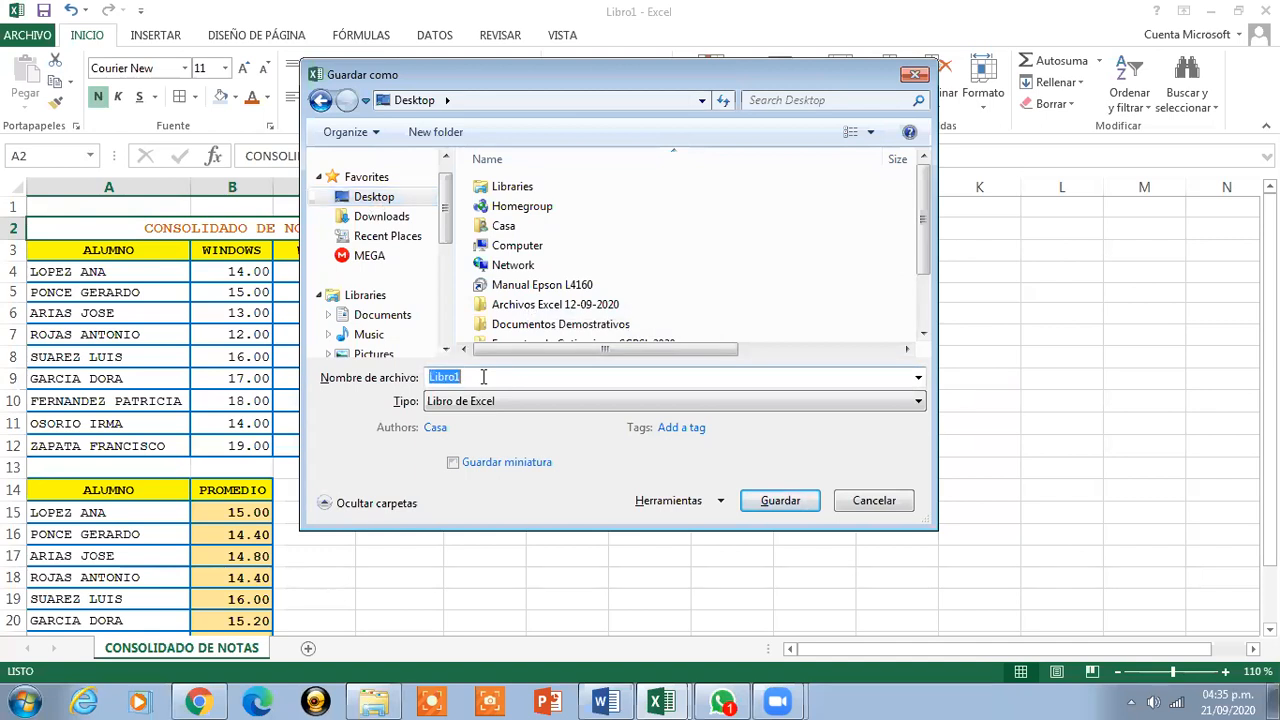
key(BackSpace)
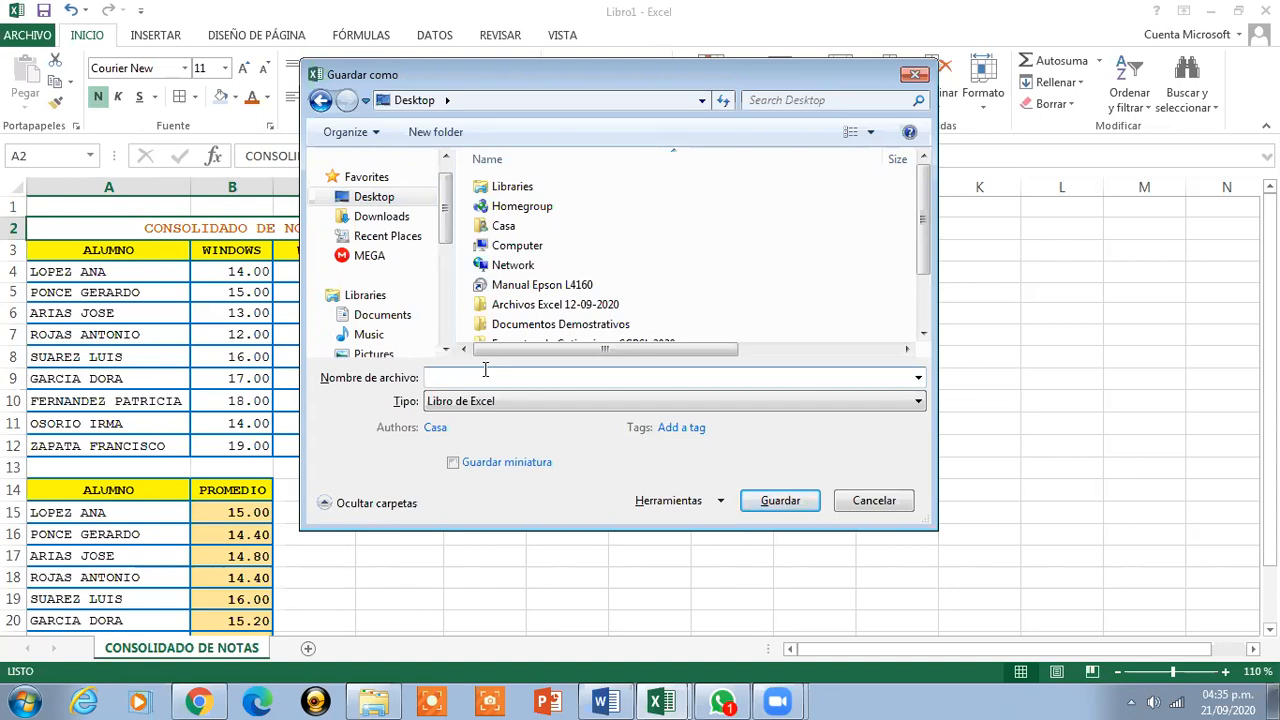
drag(923, 225, 908, 182)
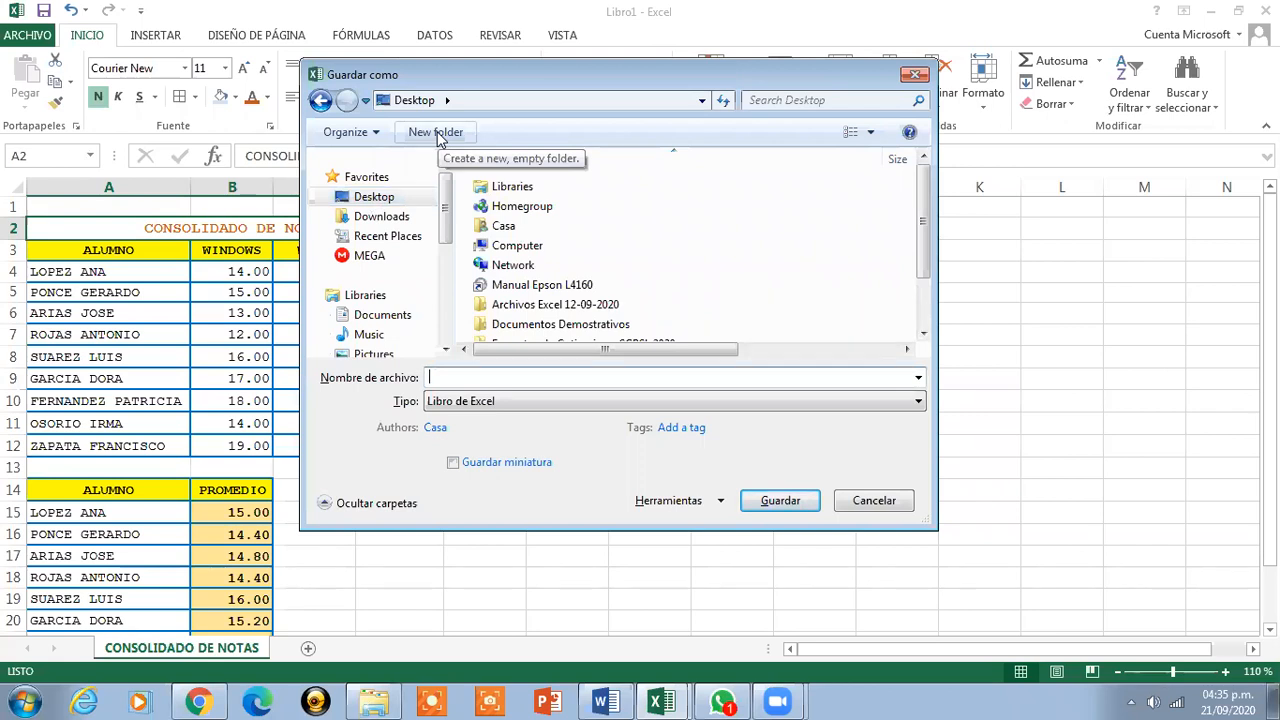
Create a folder named Curso MS Excel on the Desktop and open it as the save location.
click(436, 133)
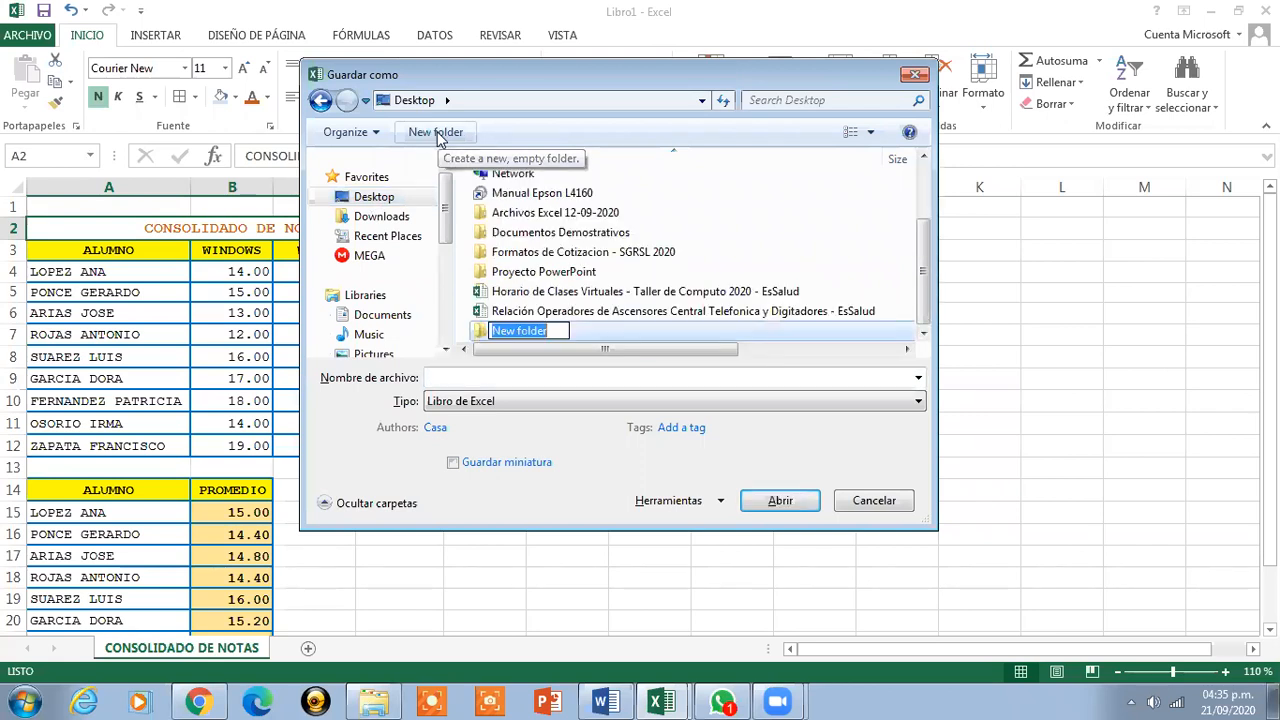
text(Curso)
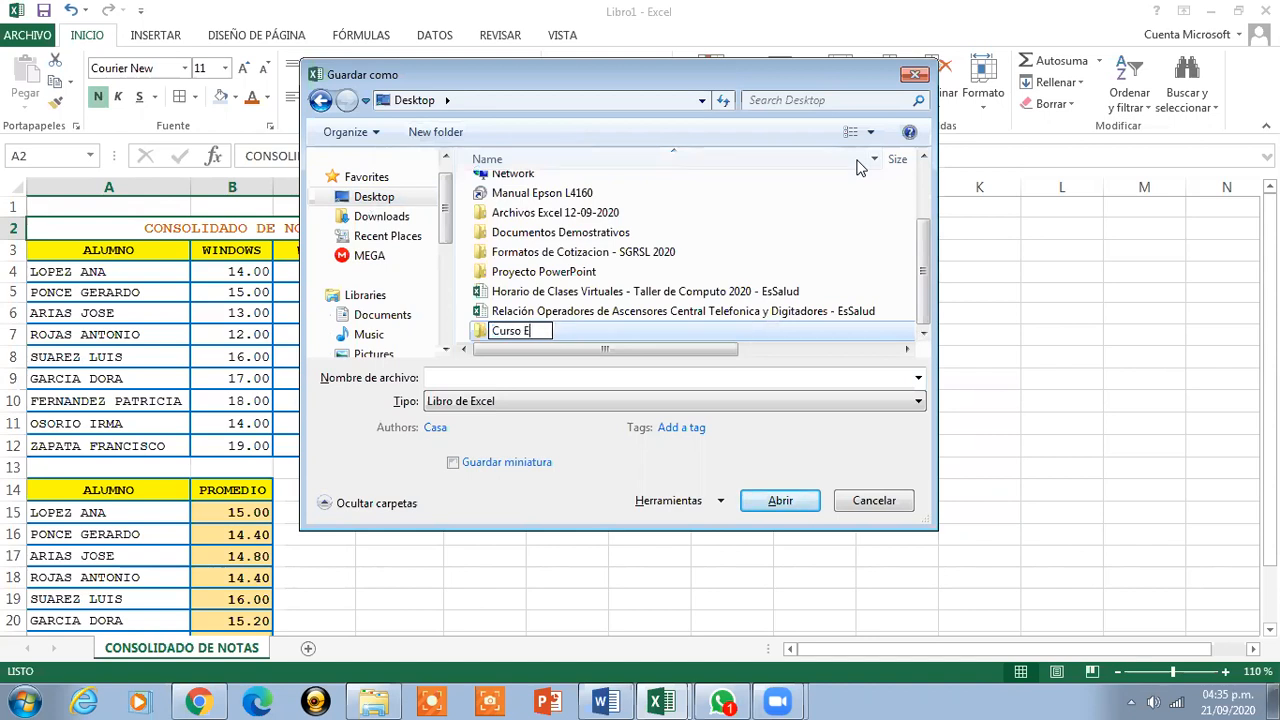
text(MS Excel)
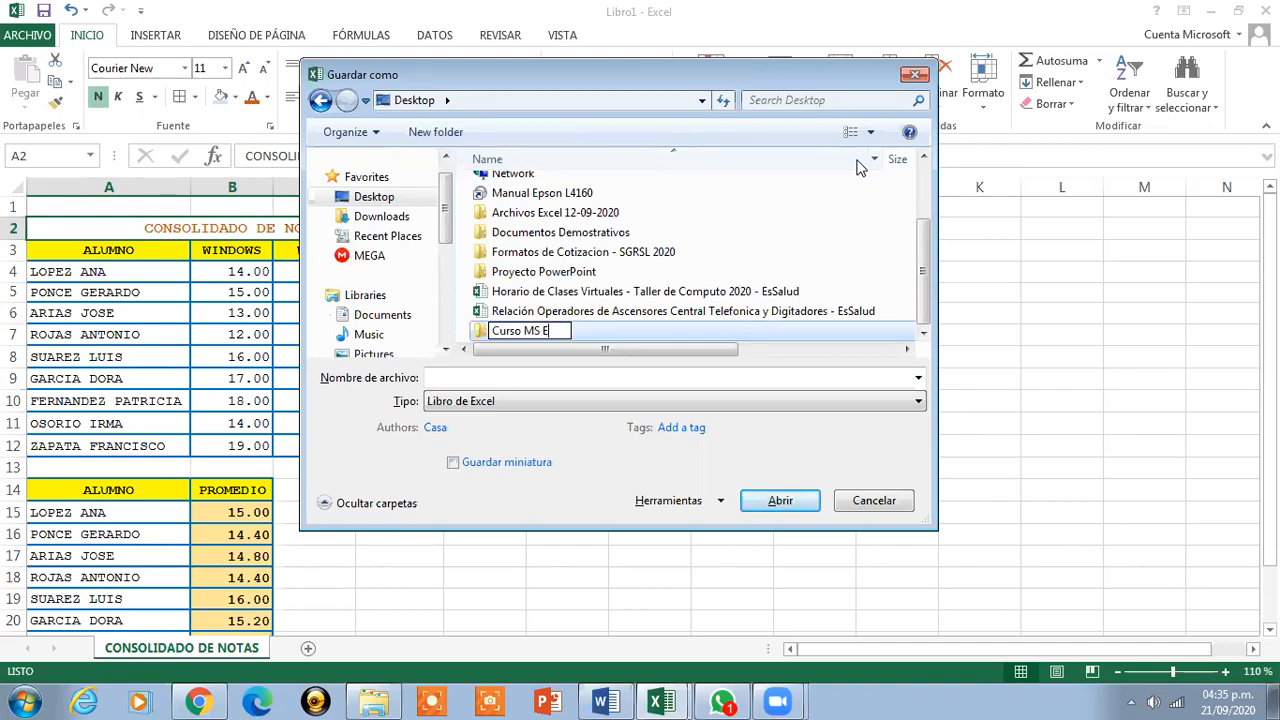
key(Return)
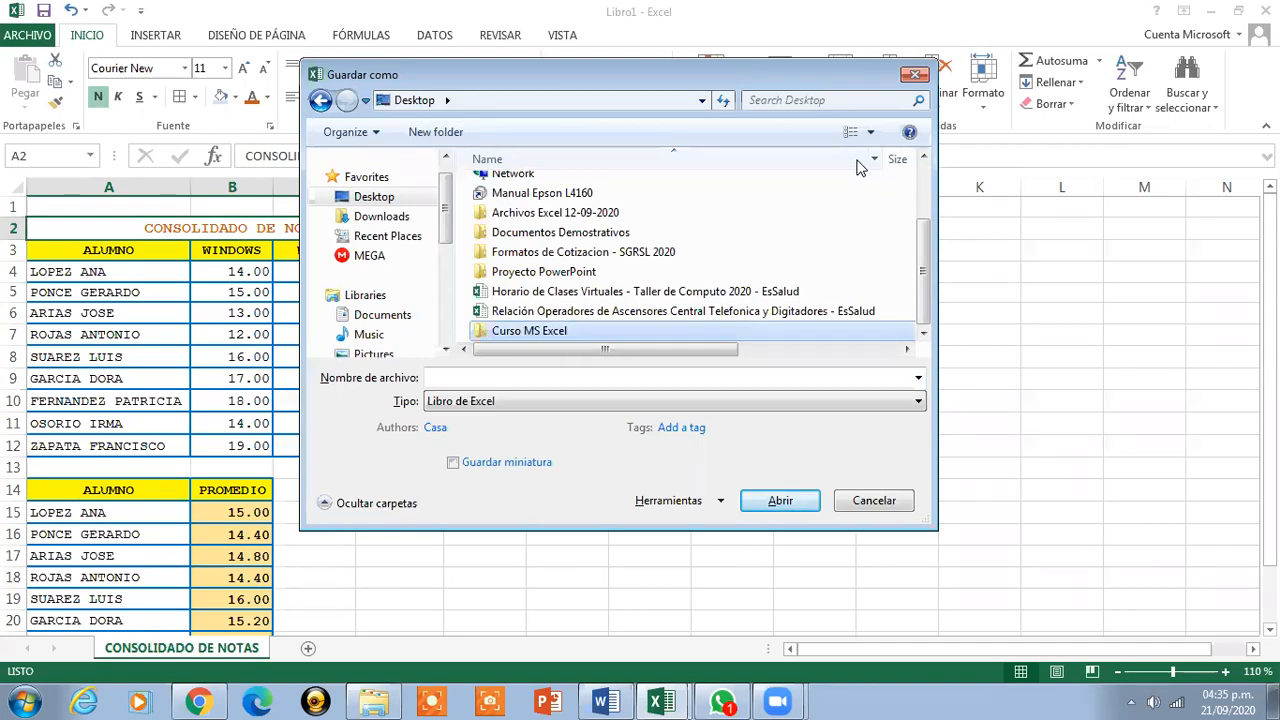
key(Return)
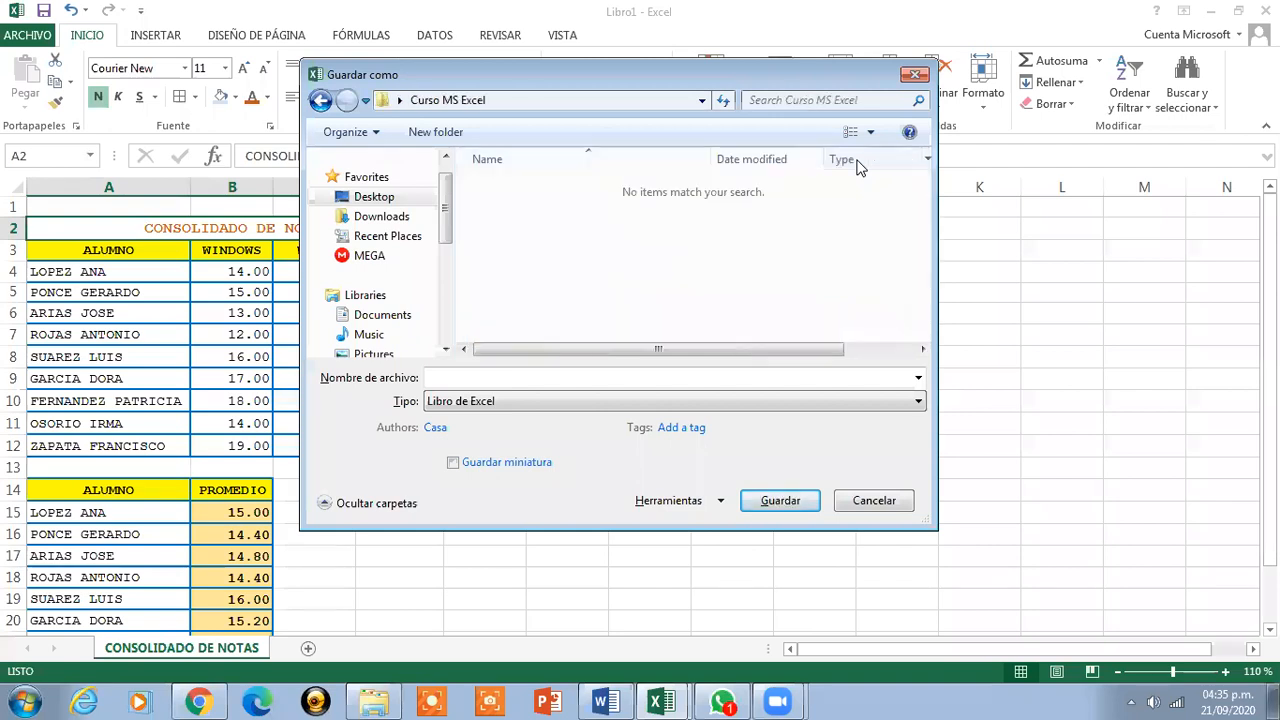
Save the workbook as Practica Dirigida in the Curso MS Excel folder and close it.
click(488, 378)
text(Practica )
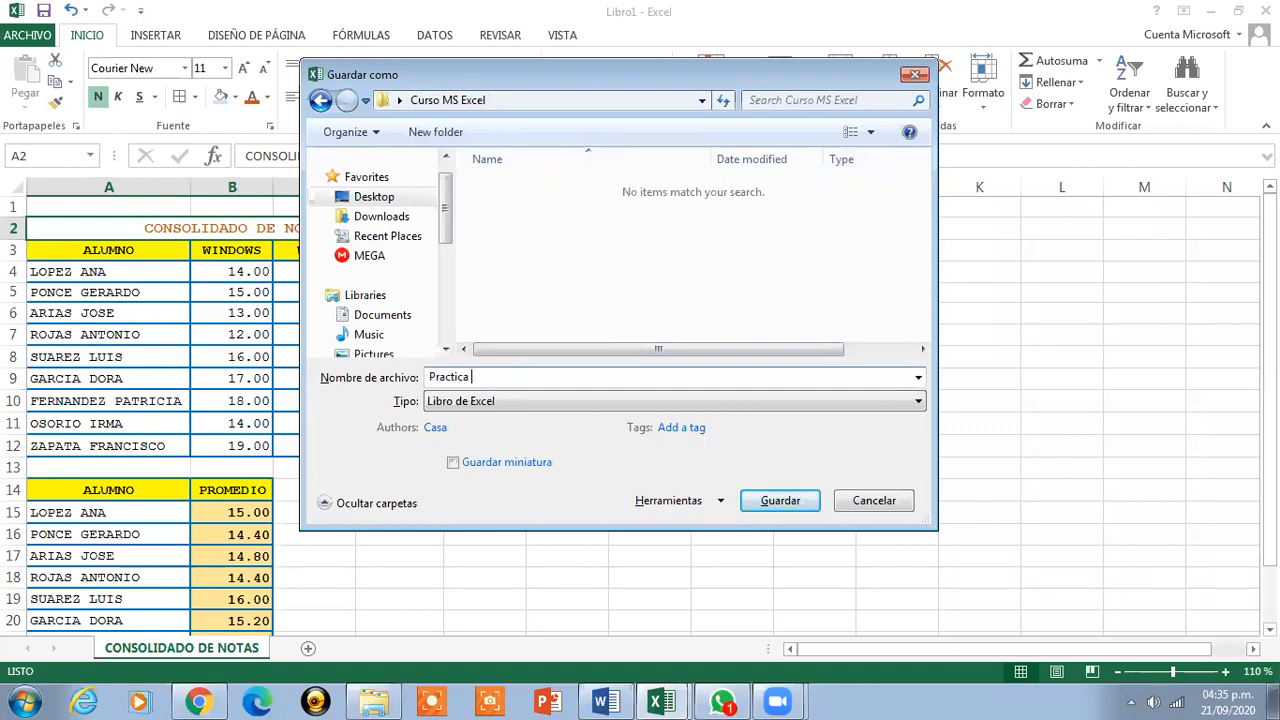
text(Dirigida)
click(779, 503)
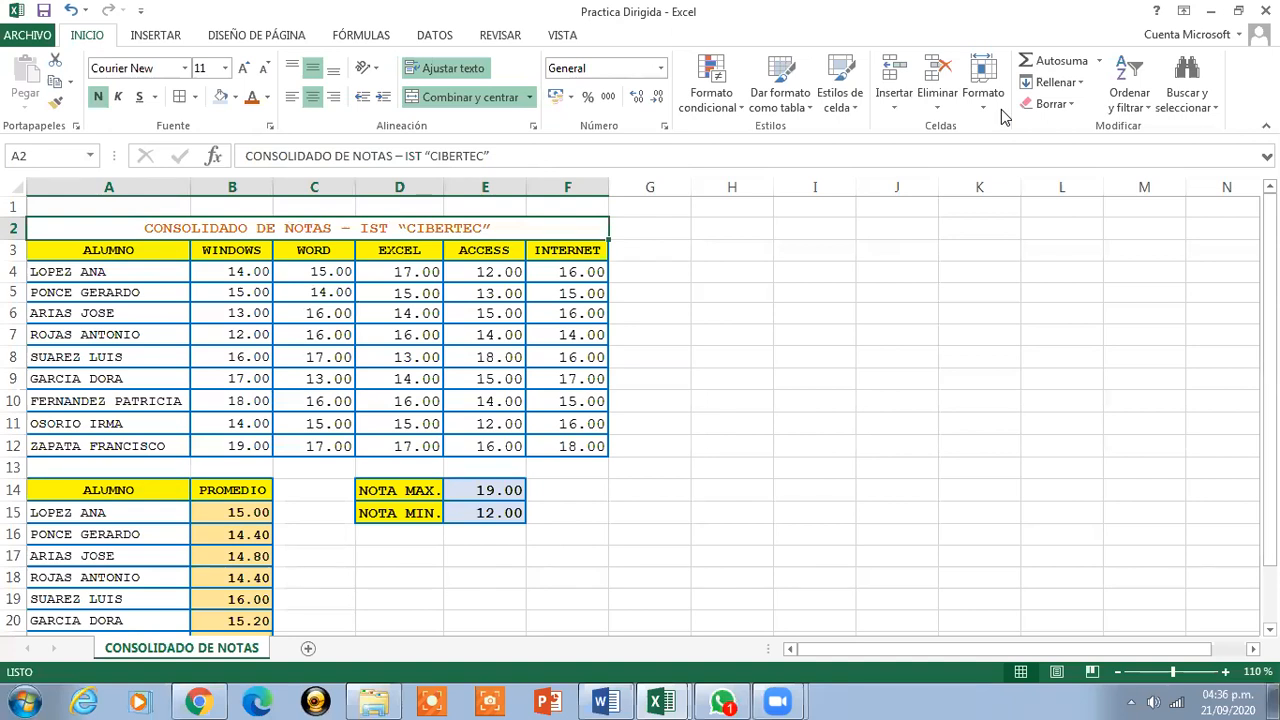
click(1265, 11)
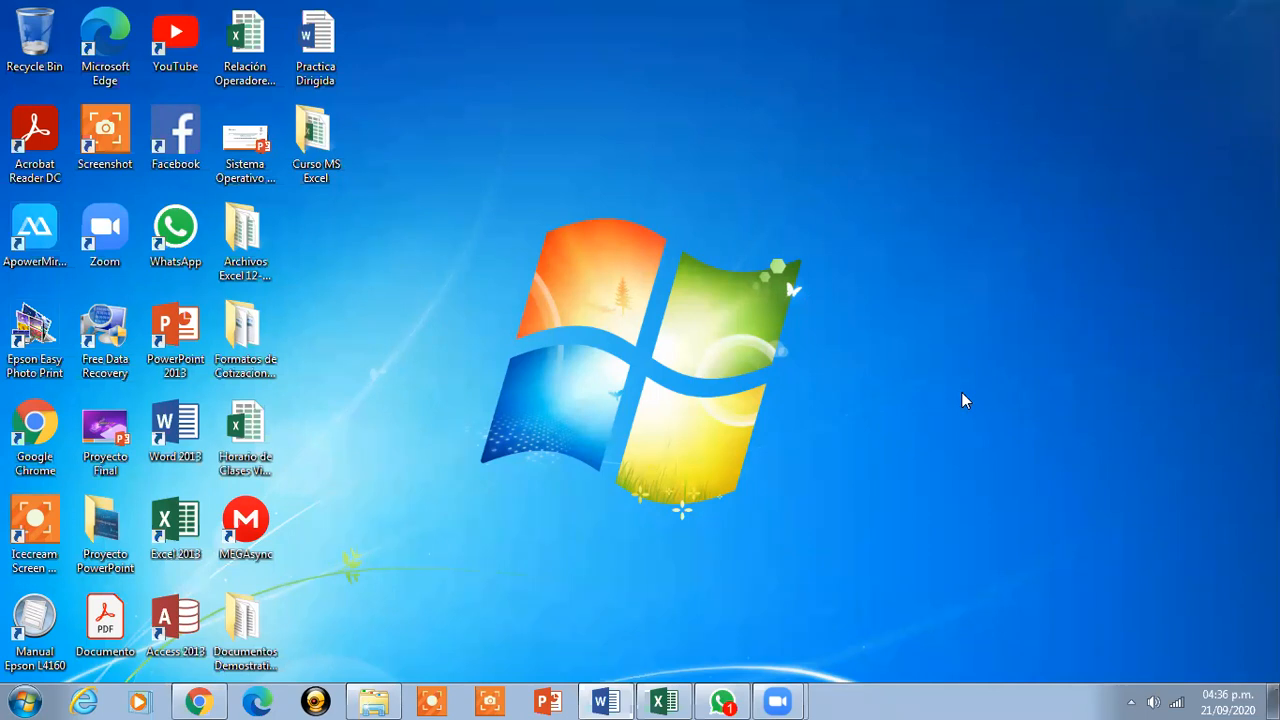
Launch Excel again with the Run command excel and maximize its window.
key(super+r)
text(excel)
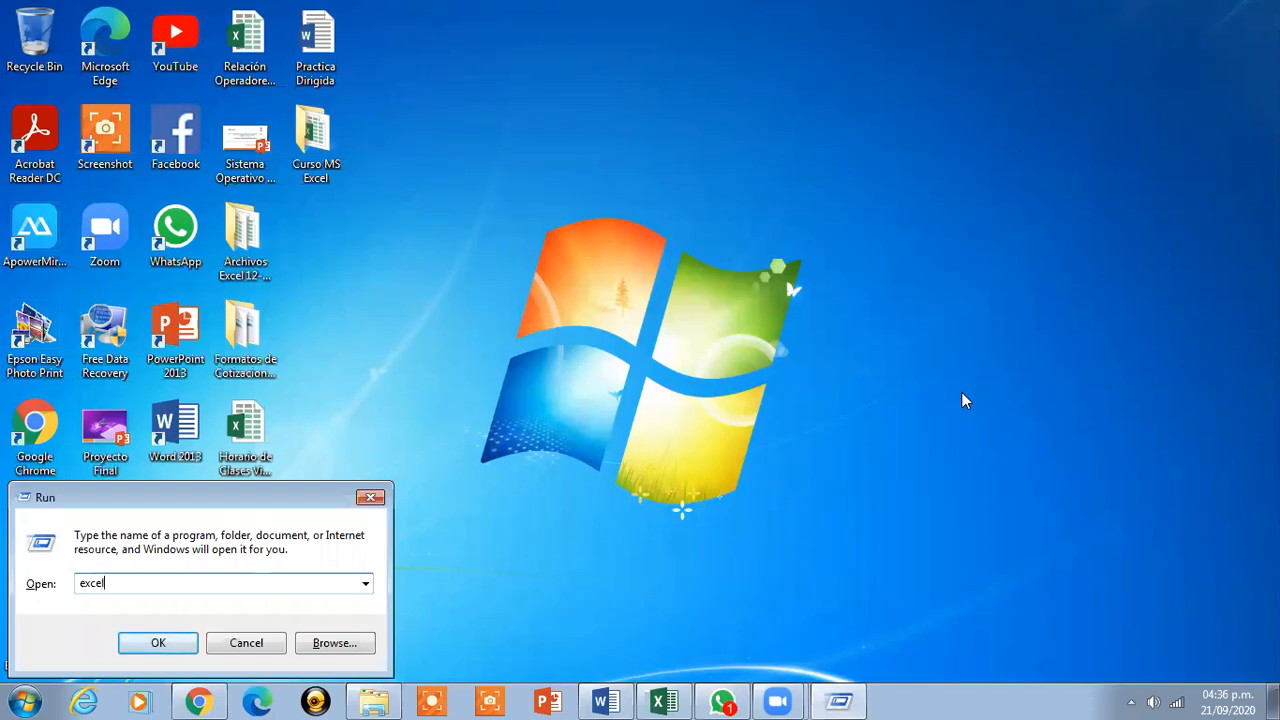
key(Return)
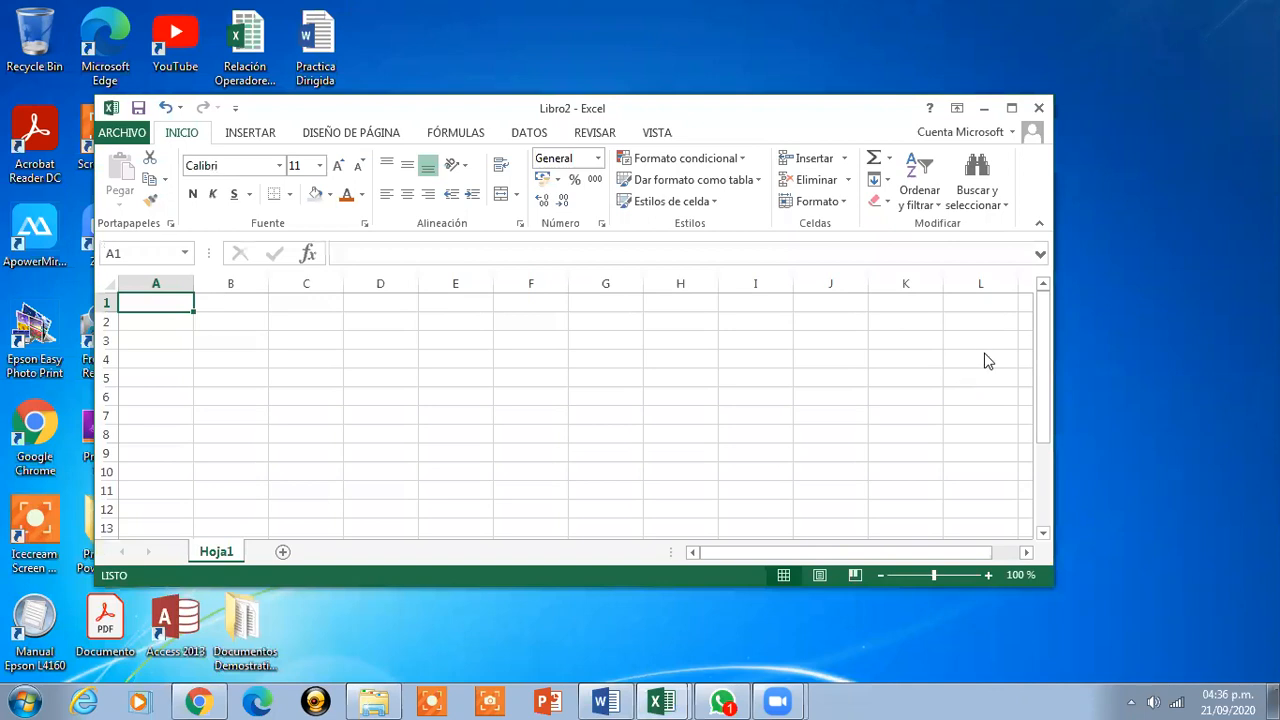
click(1011, 107)
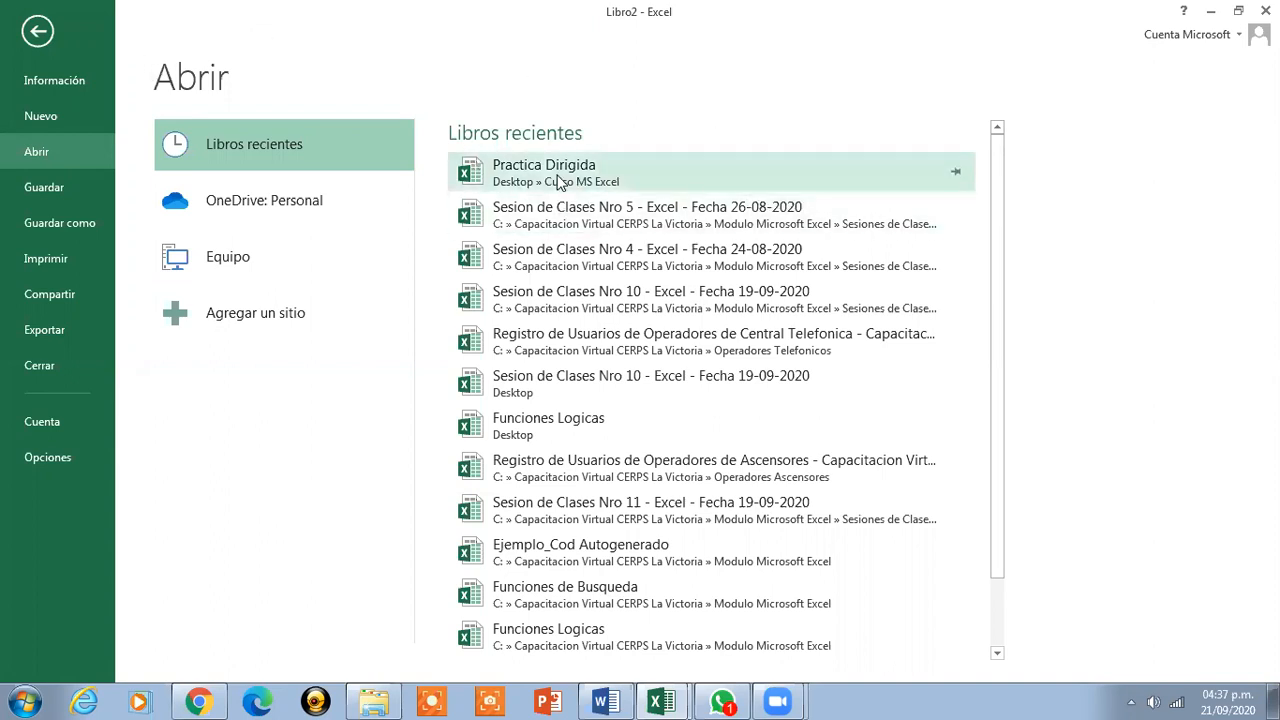
Open the Practica Dirigida workbook from the Curso MS Excel folder on the Desktop.
click(231, 268)
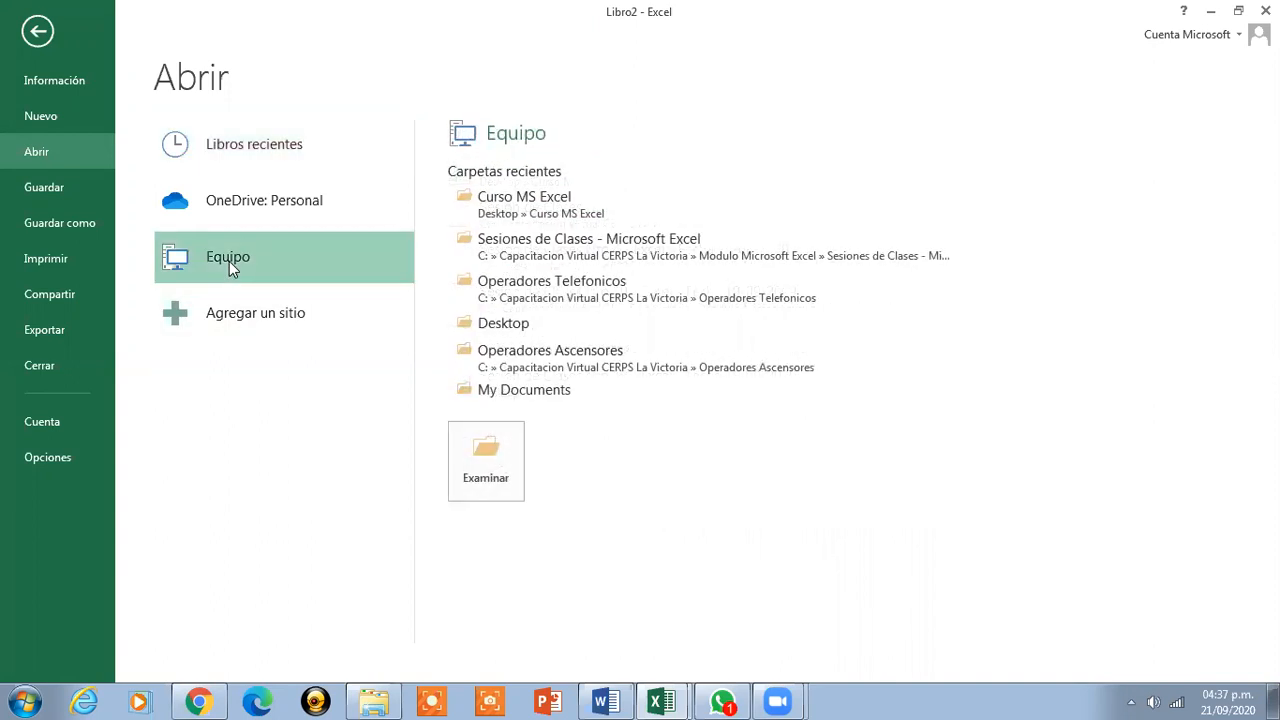
click(474, 451)
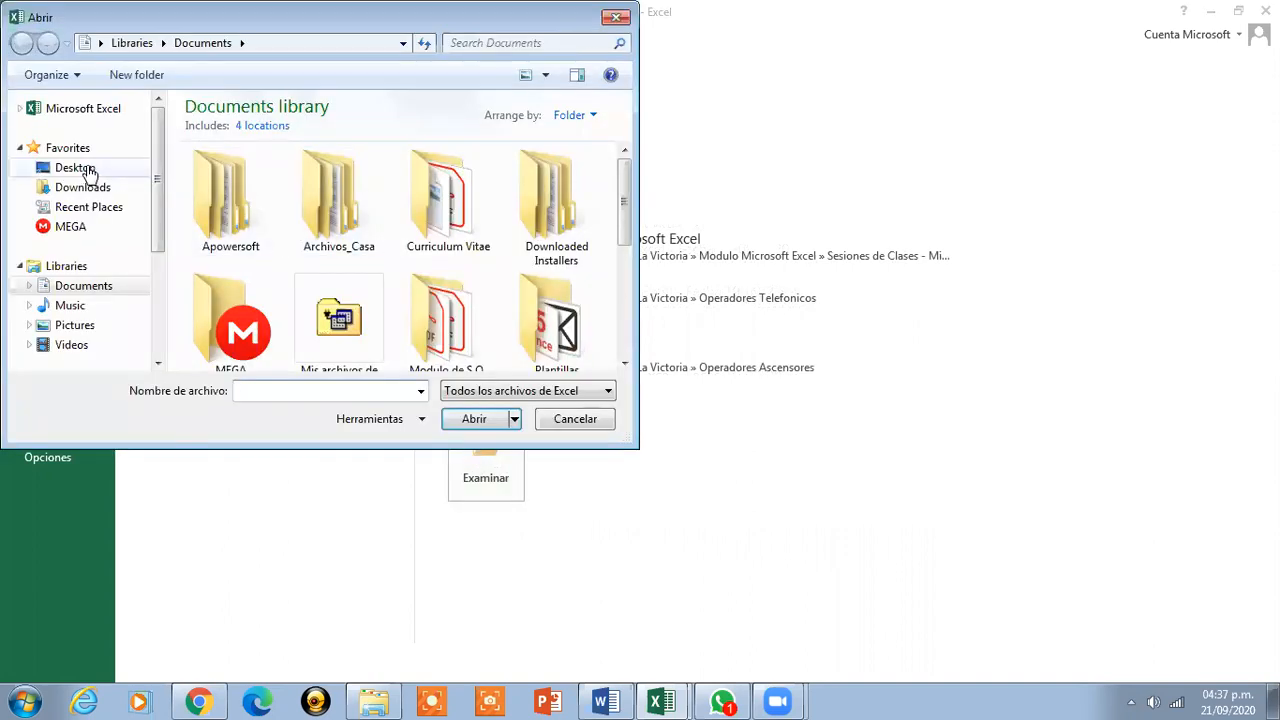
click(75, 168)
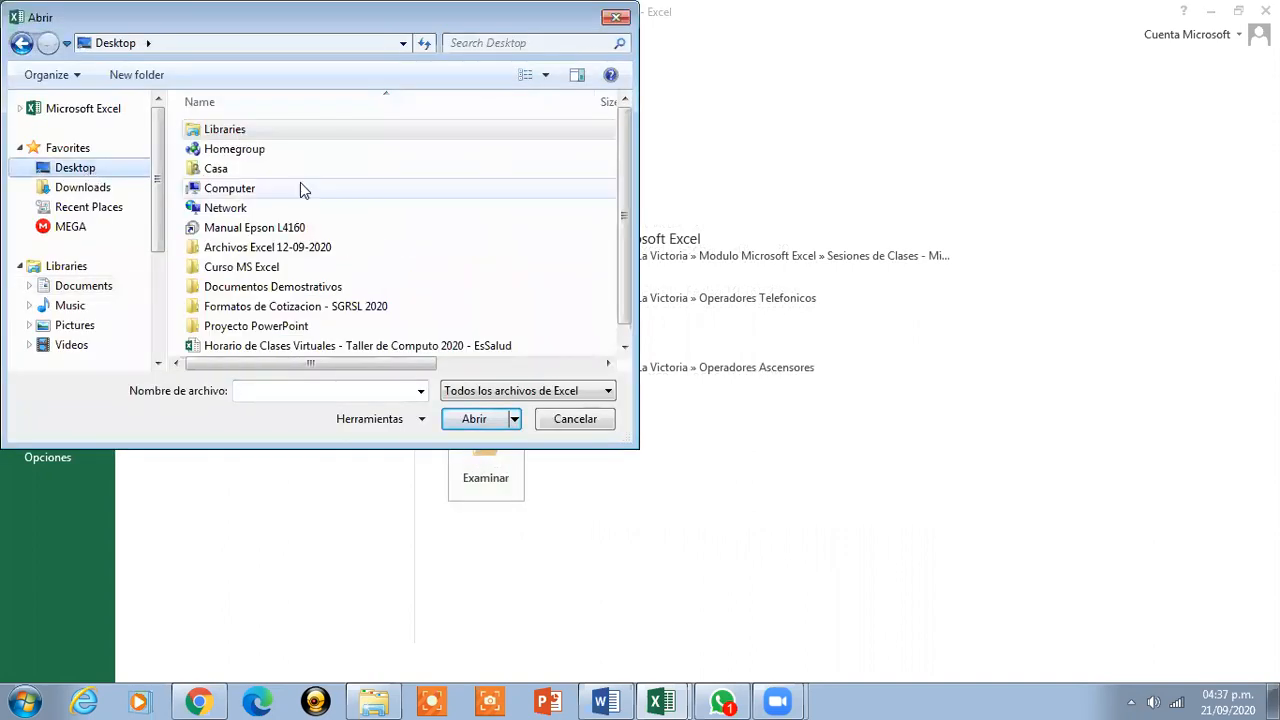
double_click(241, 267)
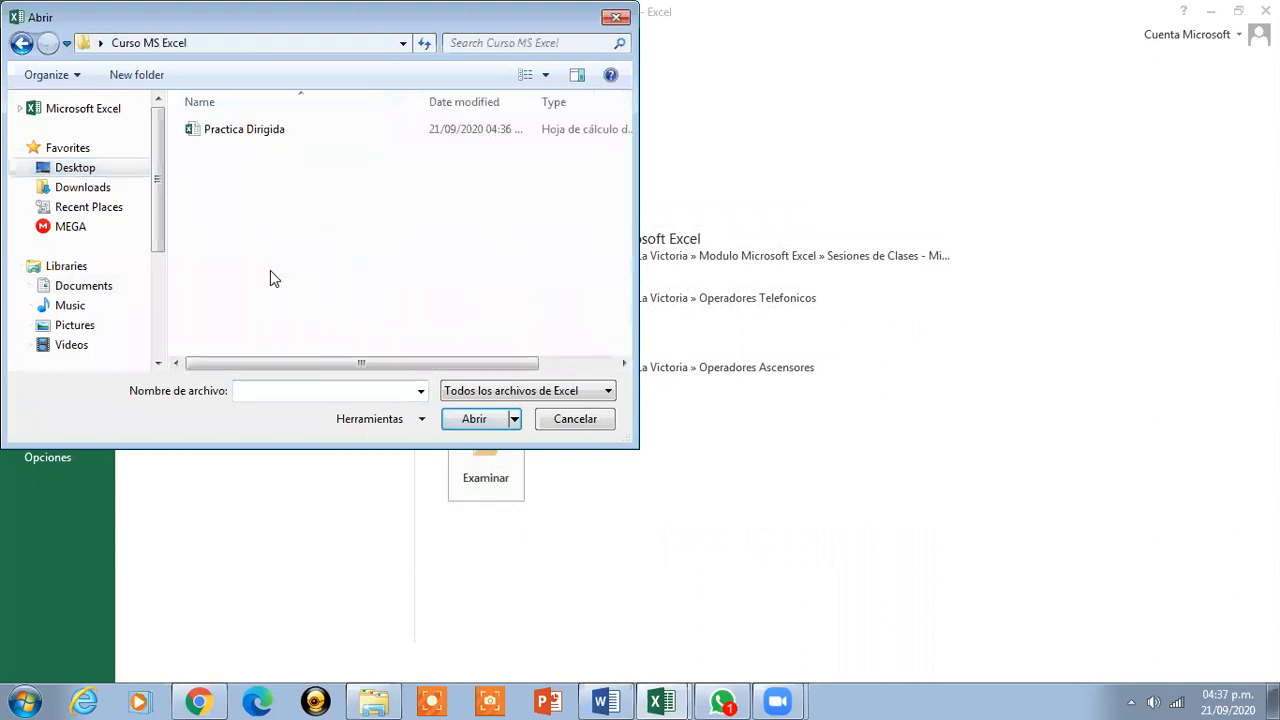
click(256, 133)
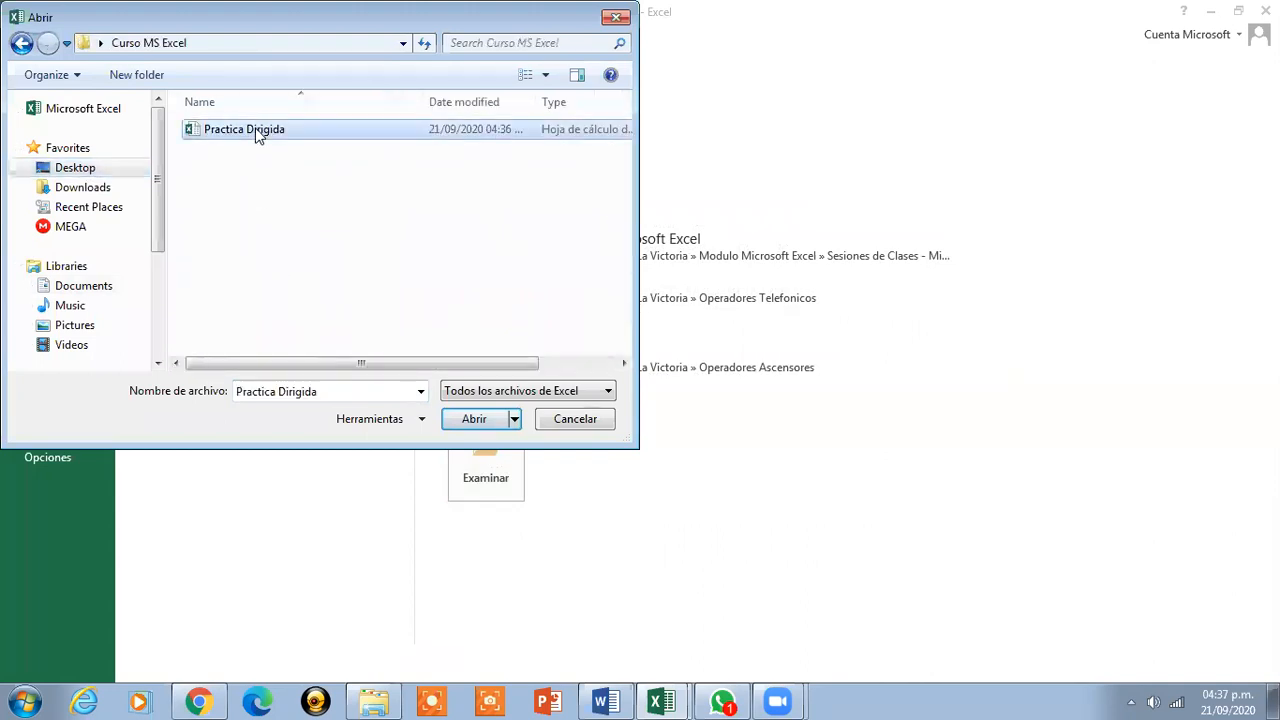
click(495, 424)
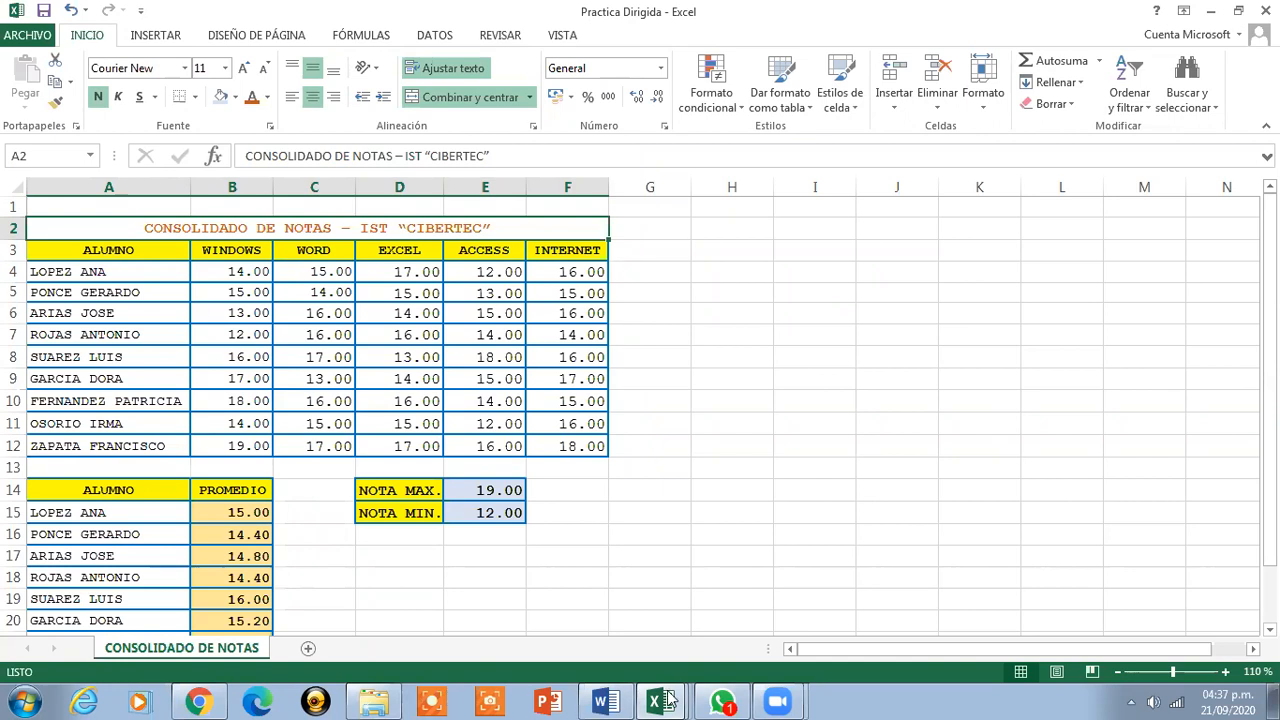
Review the OBJETIVO paragraph of the Practica Dirigida document in Word and return to the Excel workbook.
click(610, 701)
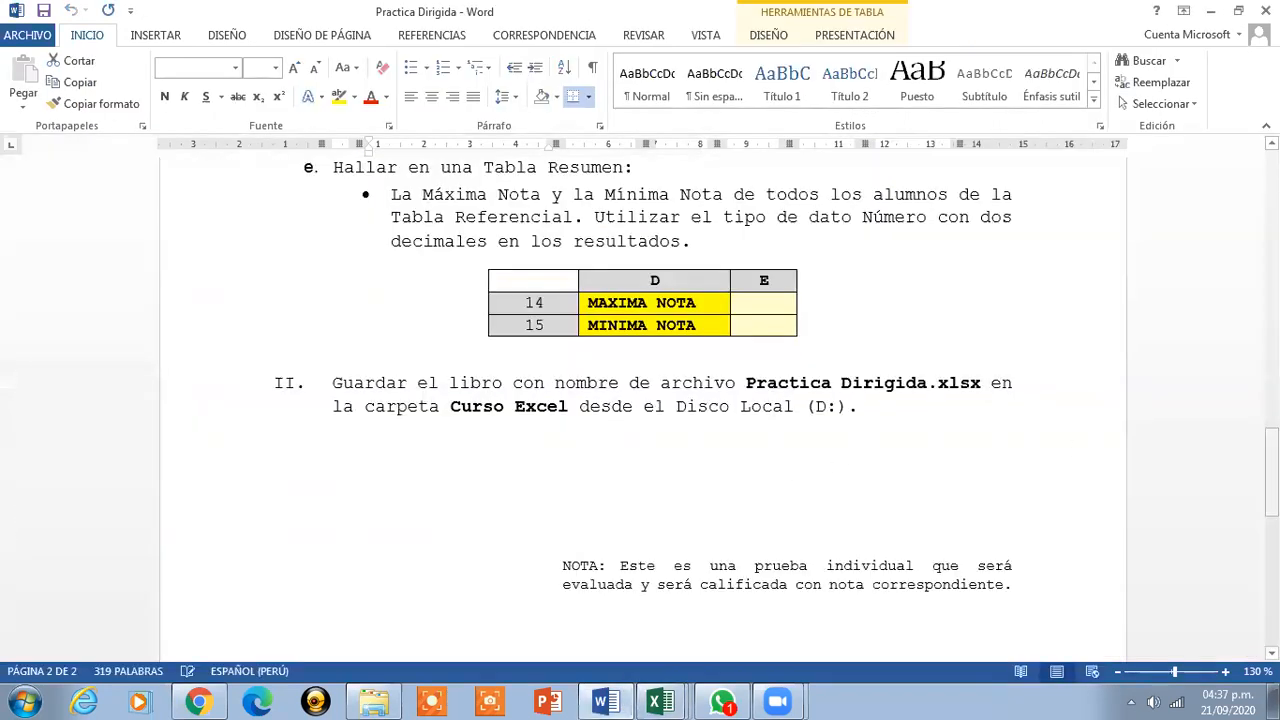
scroll(966, 449, up, 5)
scroll(689, 363, up, 10)
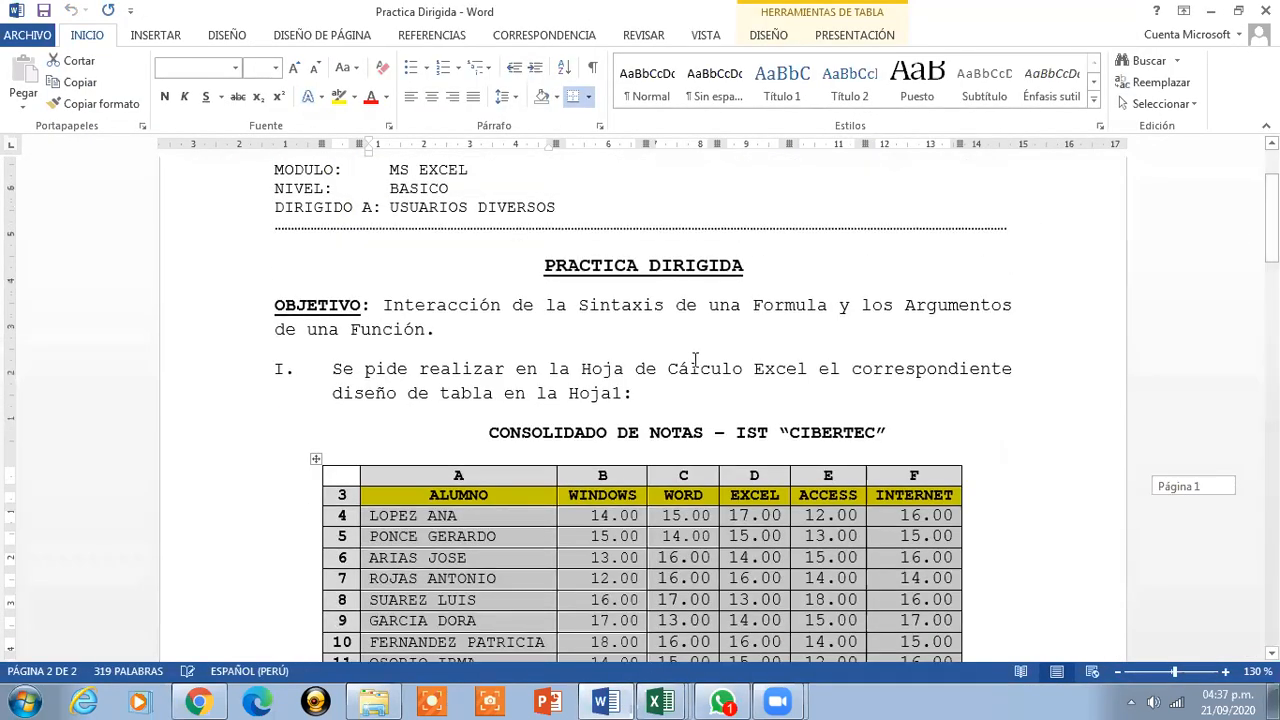
drag(394, 309, 549, 354)
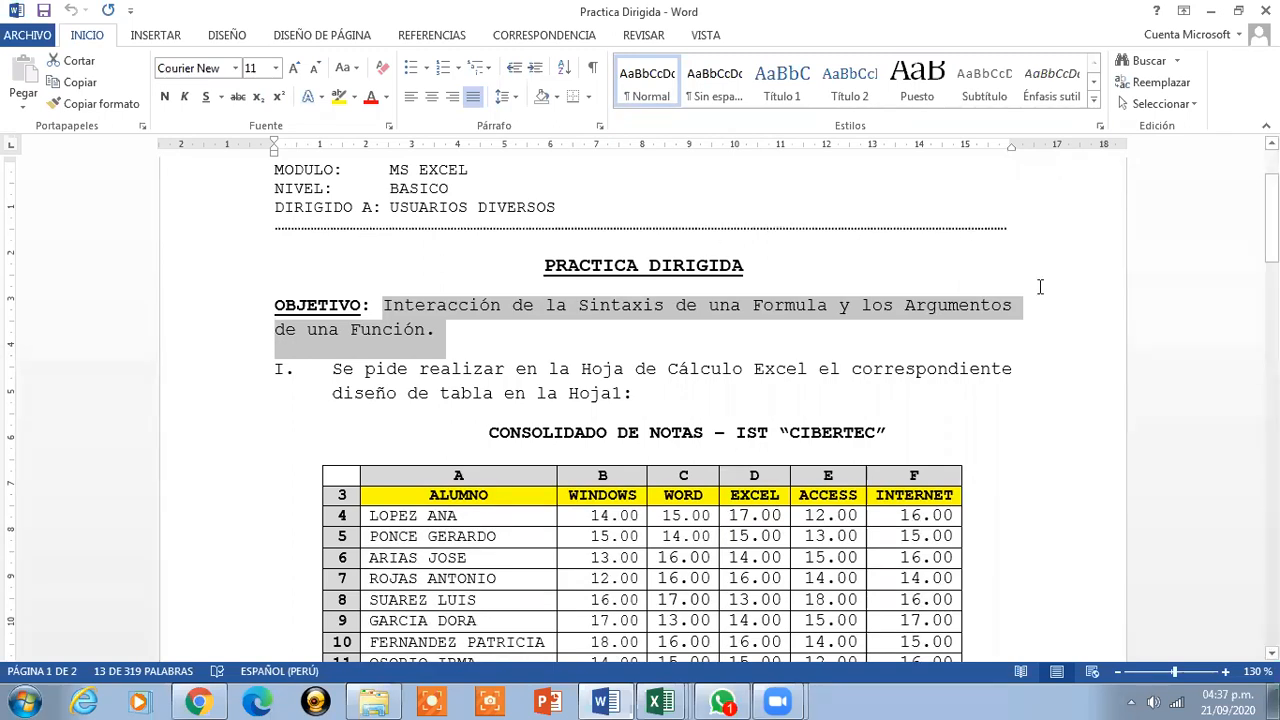
click(1057, 313)
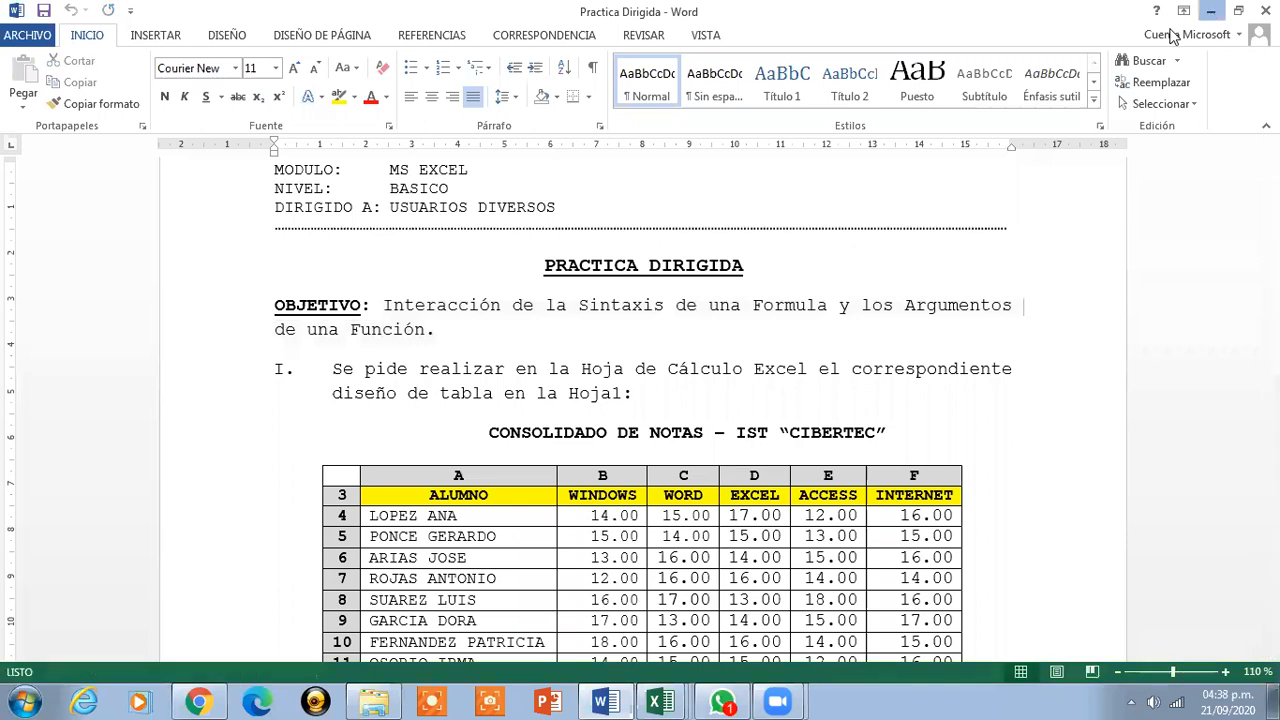
key(alt+Tab)
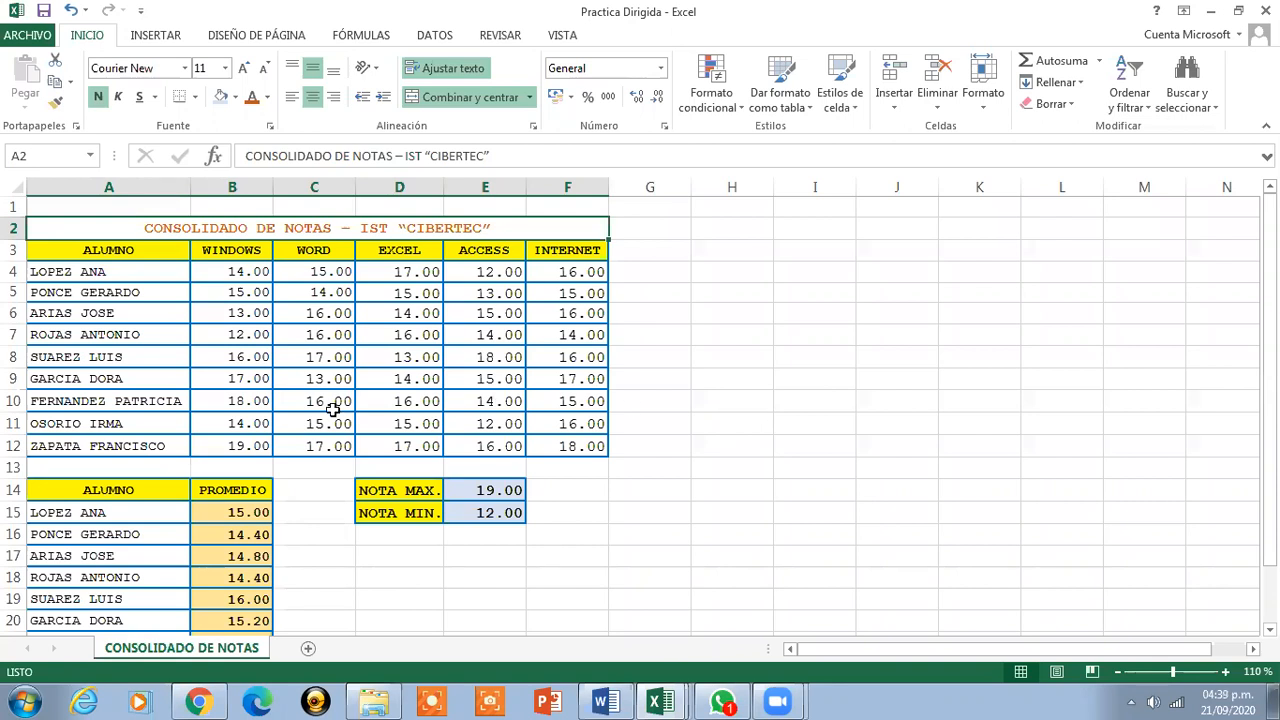
Compare the NOTA MIN. and NOTA MAX. formulas in E15 and E14 with the lowest grades in the table.
click(230, 338)
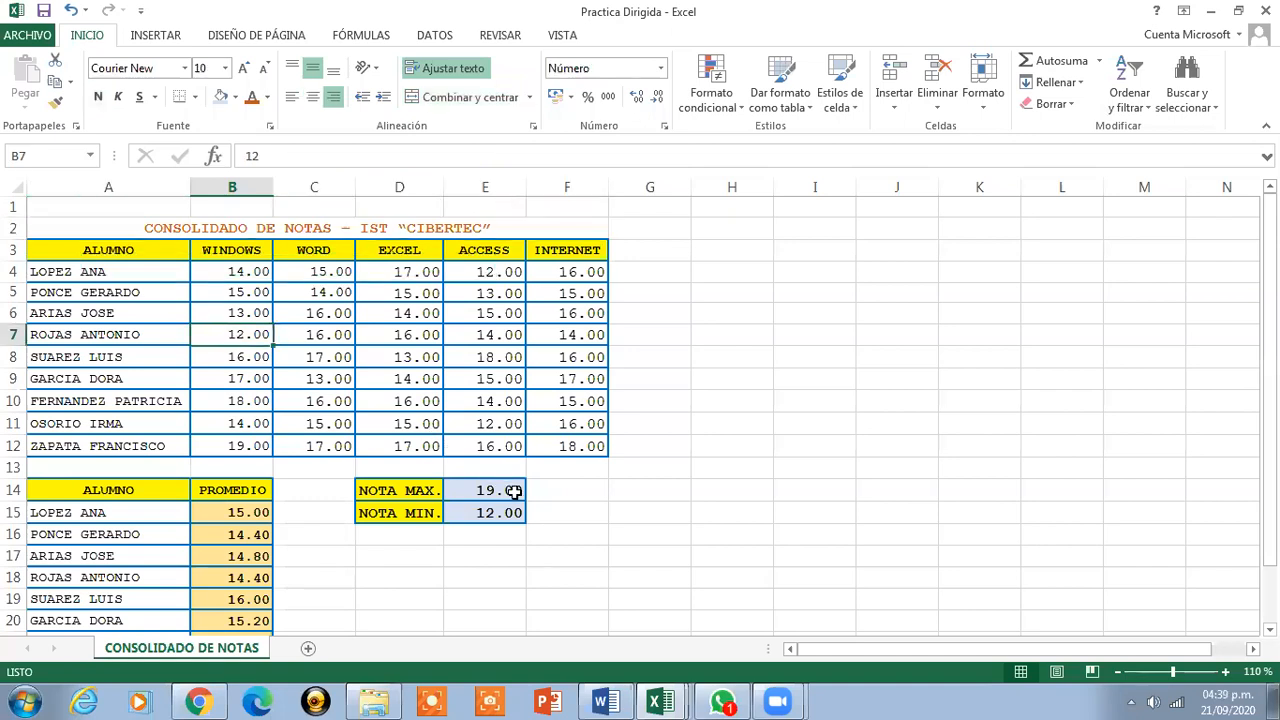
click(458, 513)
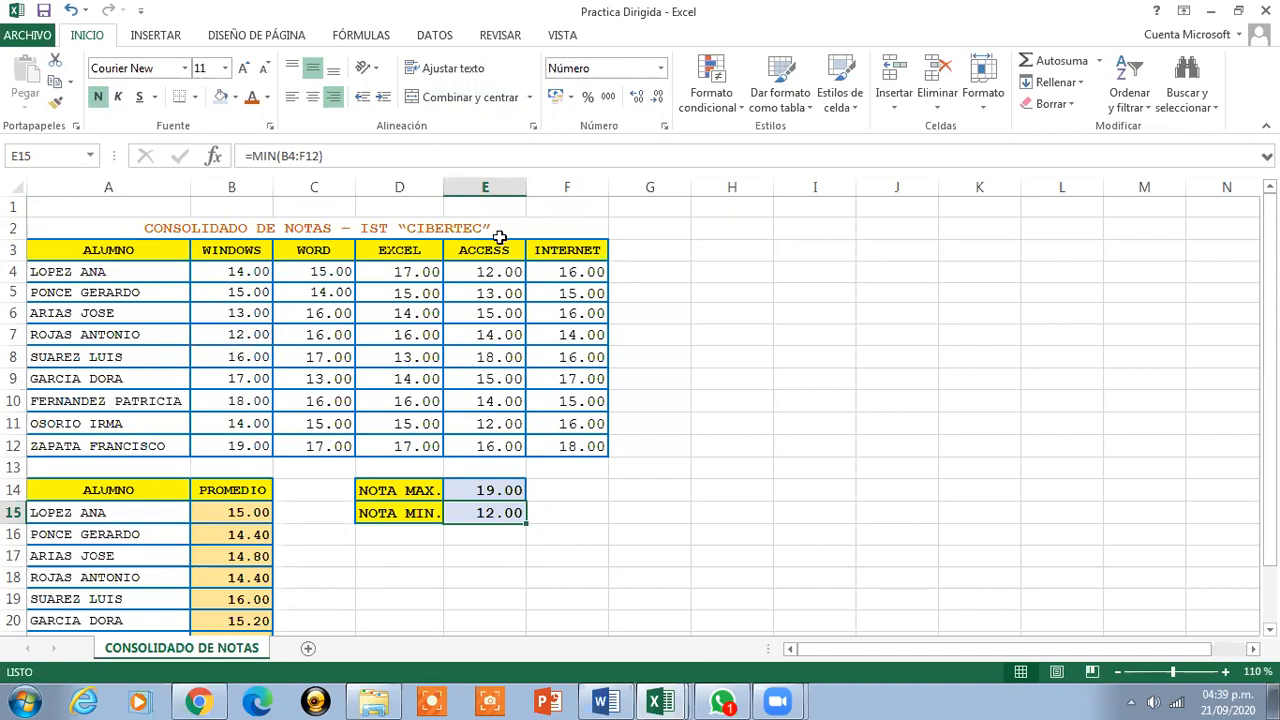
click(494, 270)
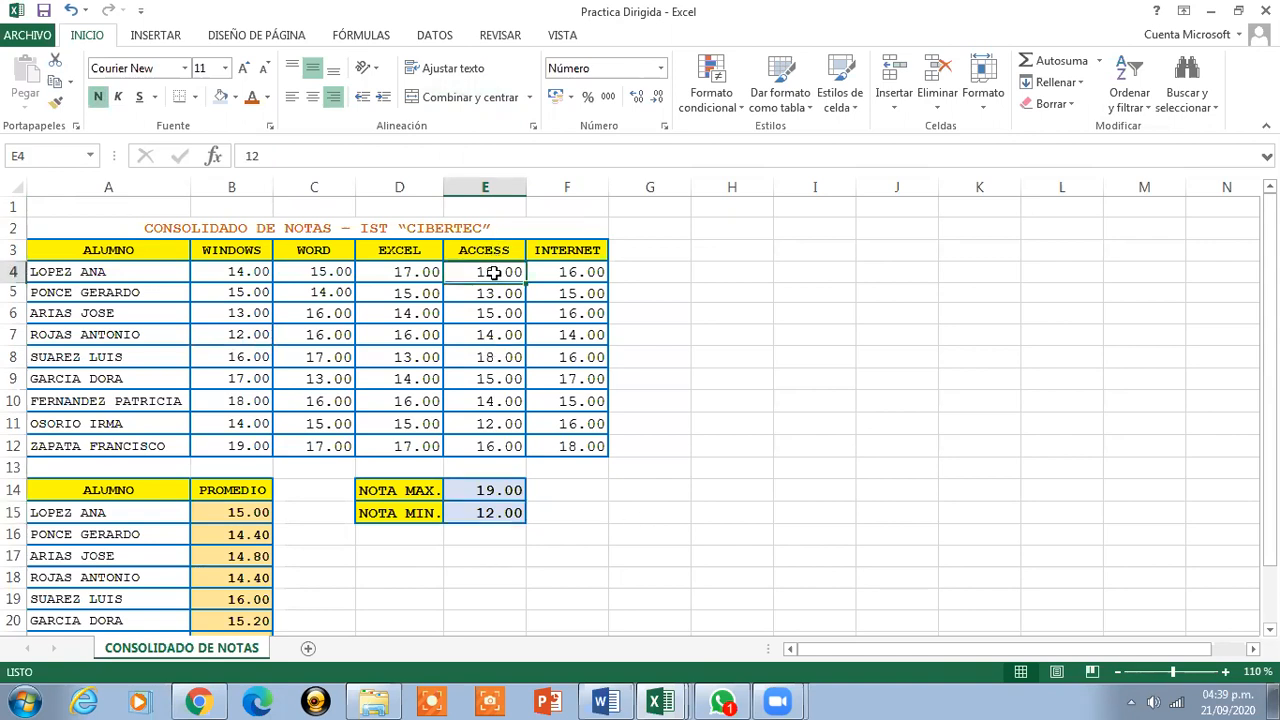
click(474, 423)
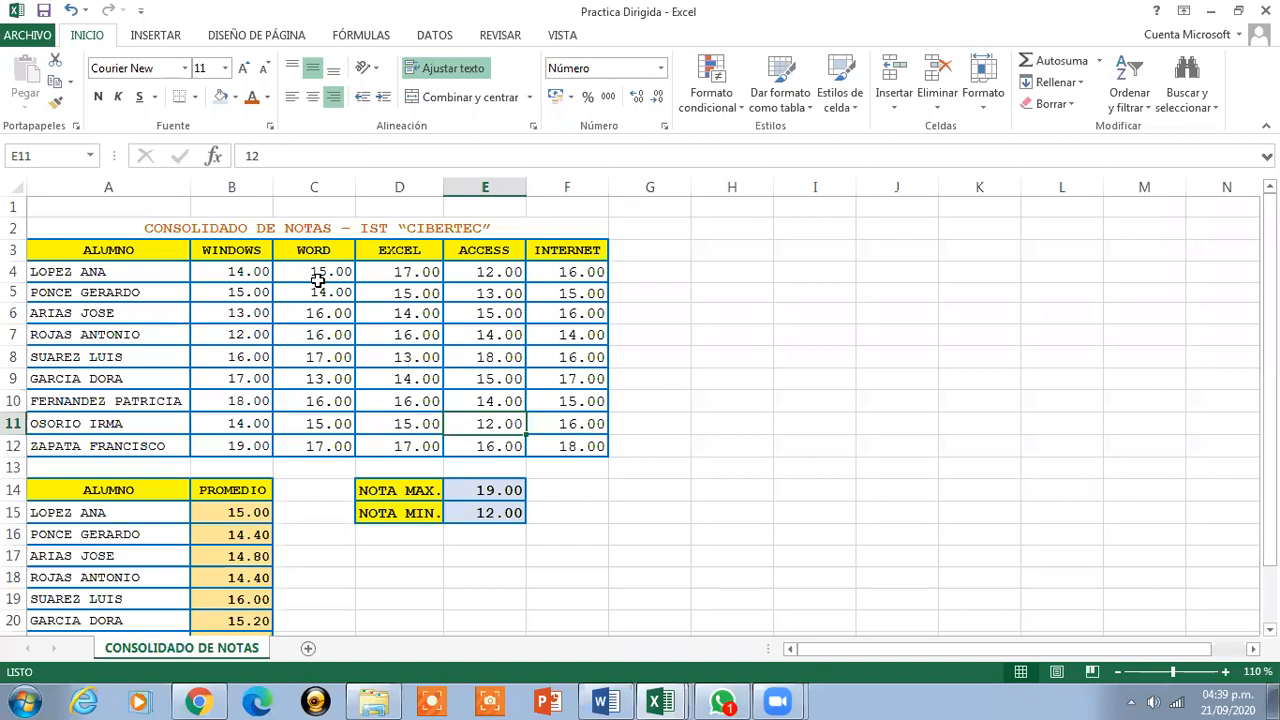
click(487, 515)
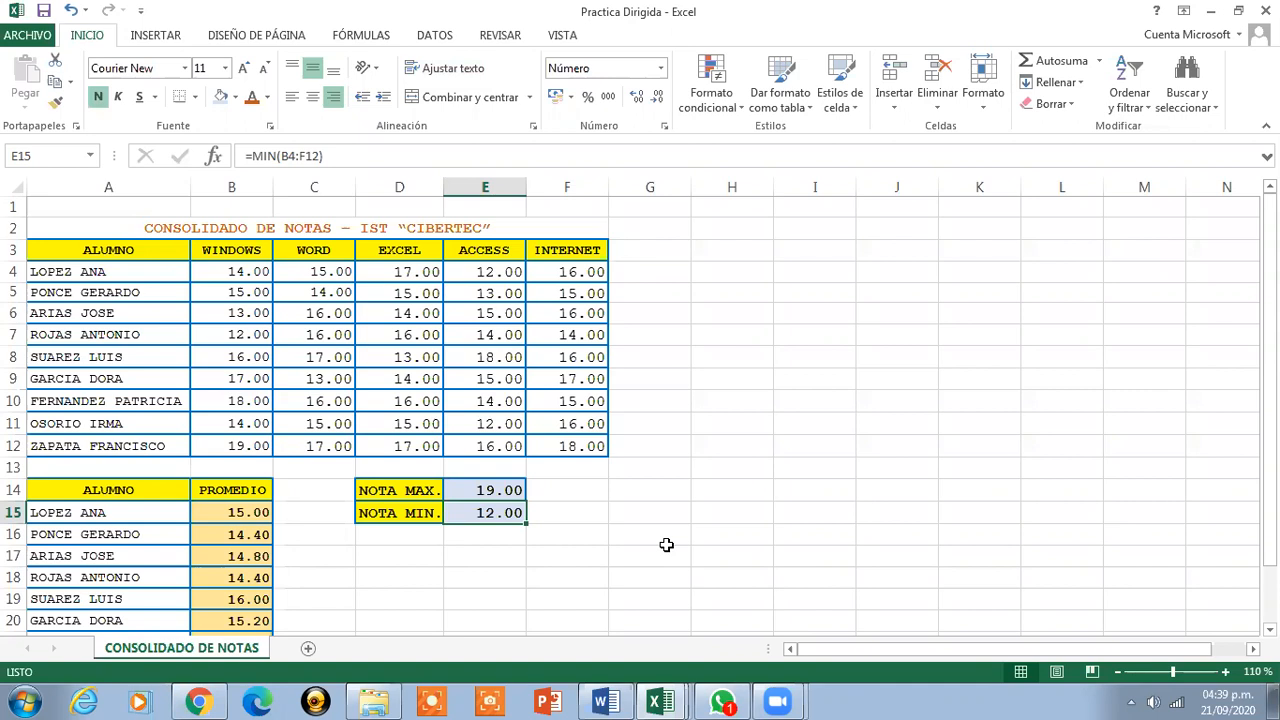
key(Return)
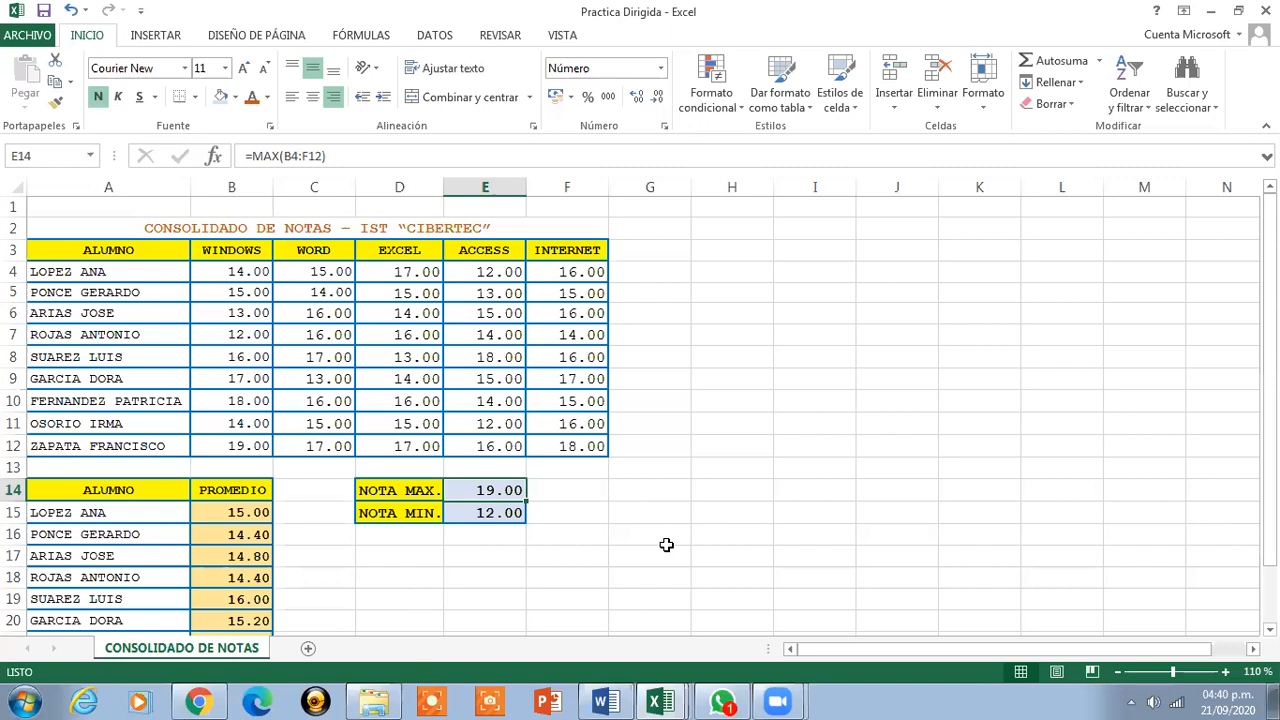
Examine the REDONDEAR average formula in B15 and the grade cells it references, leaving the formula unchanged.
click(236, 516)
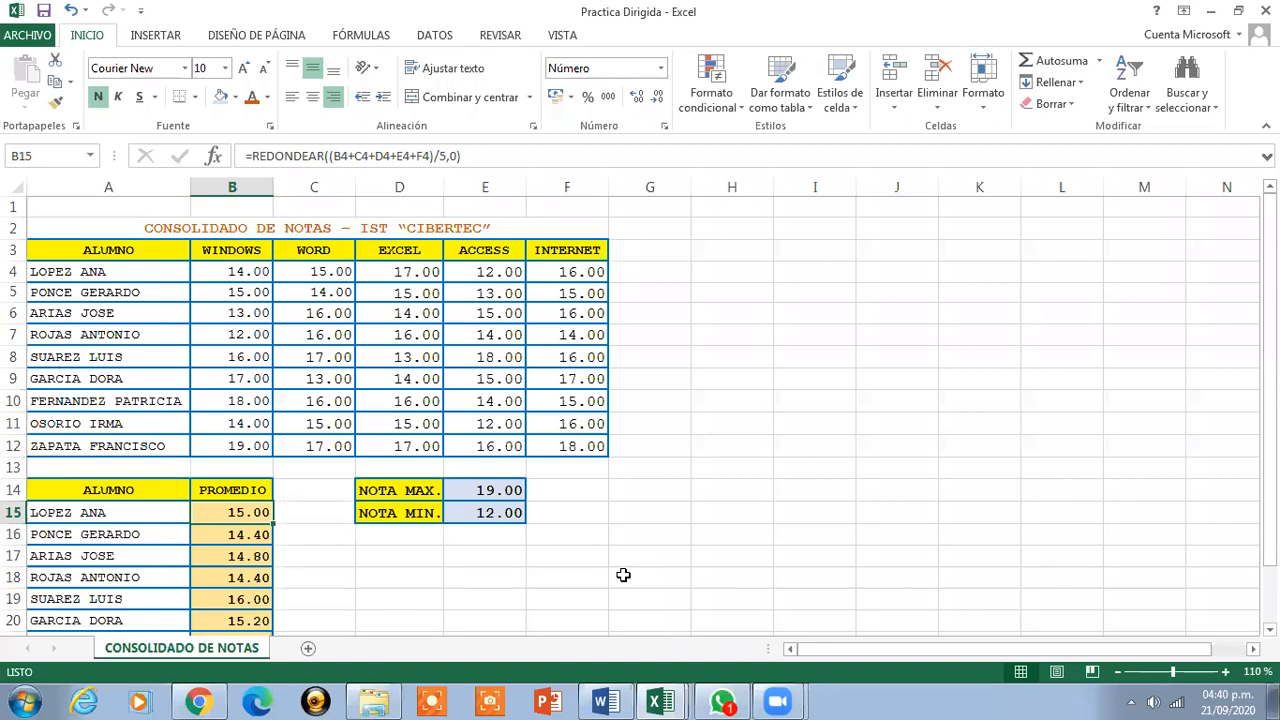
click(477, 157)
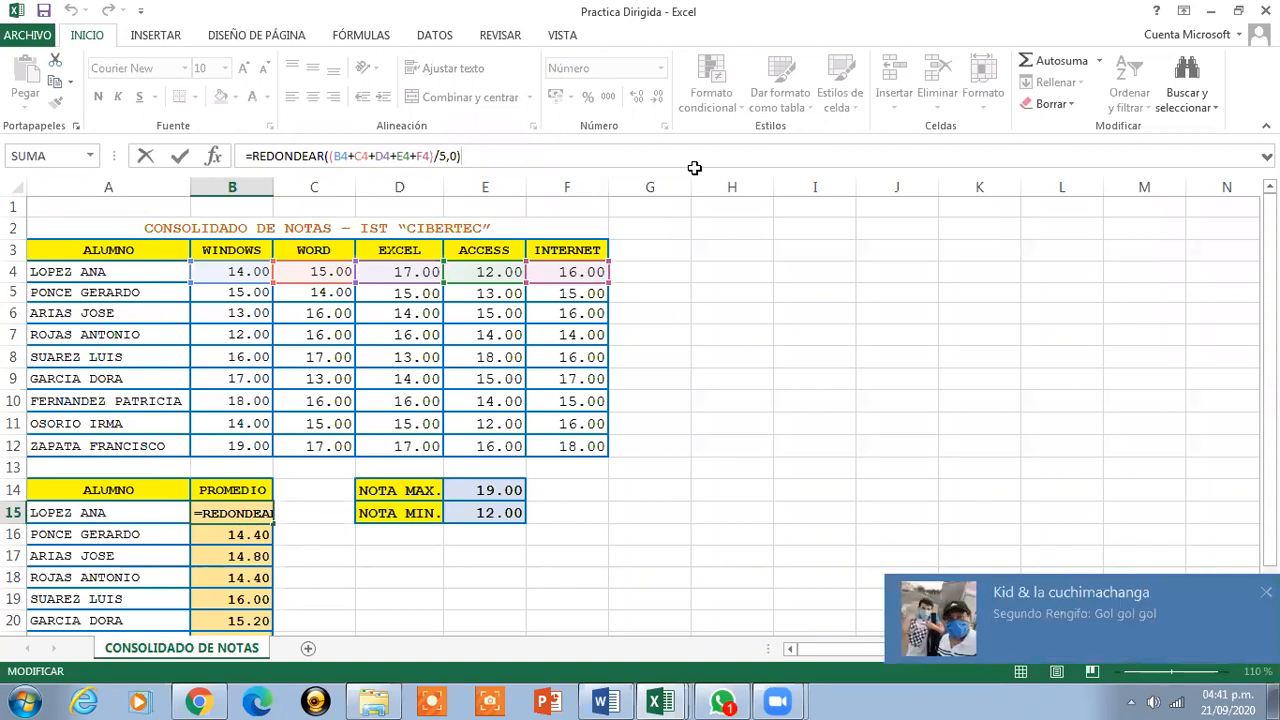
click(1266, 592)
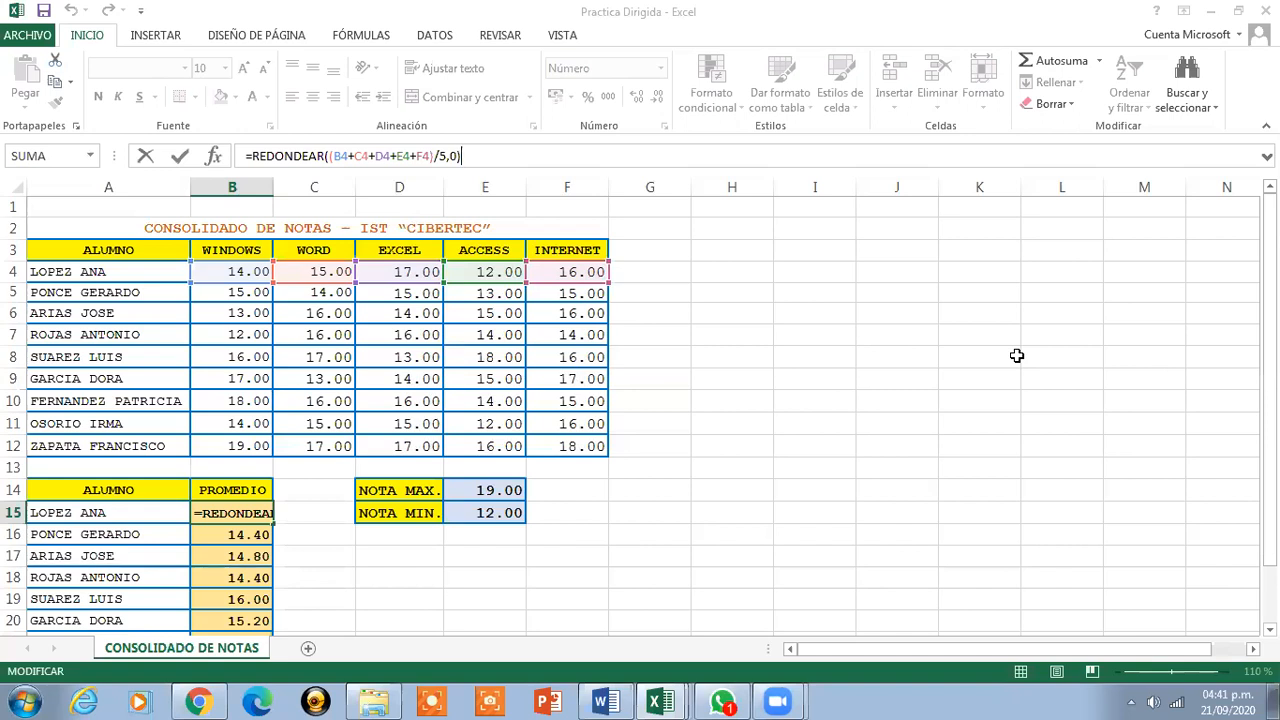
key(Return)
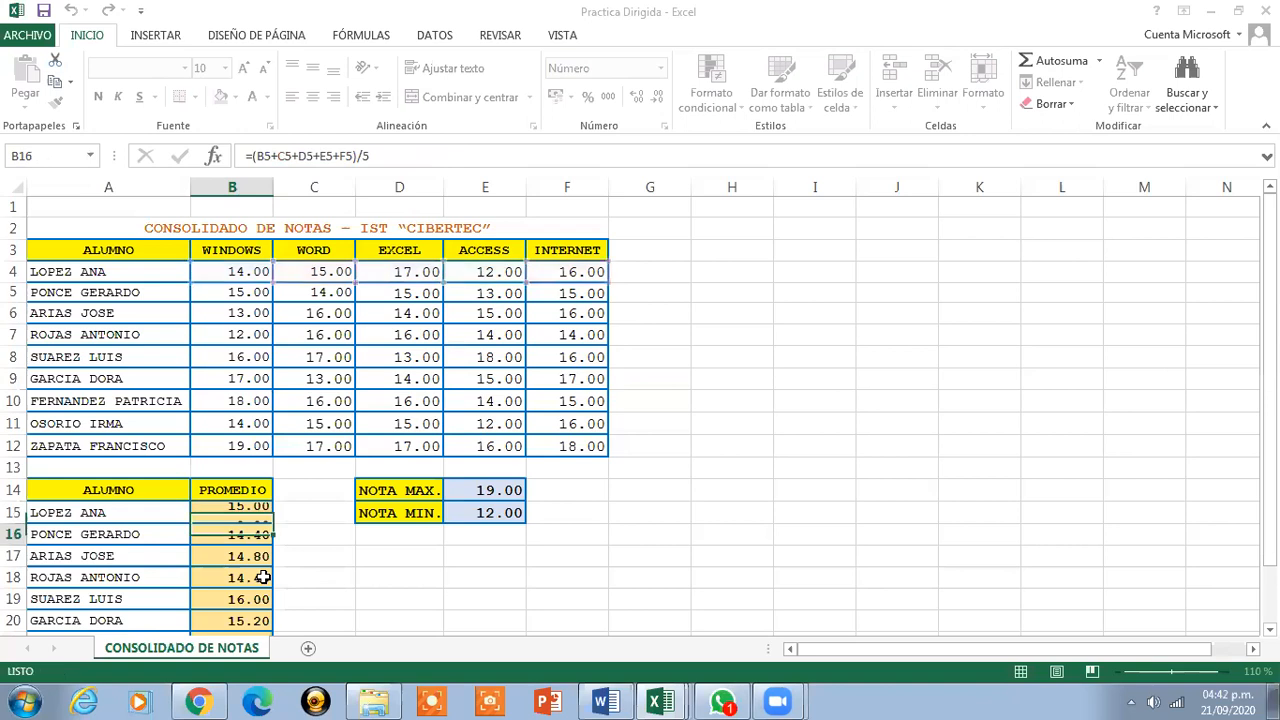
click(250, 514)
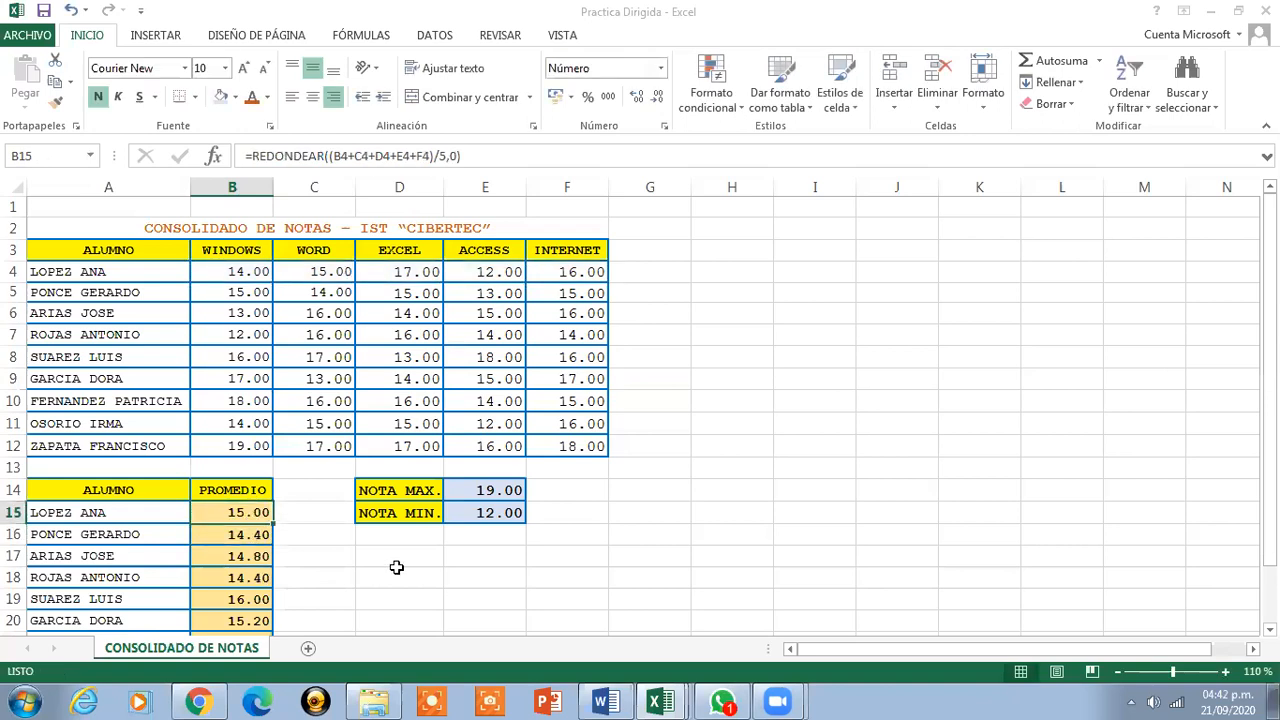
click(488, 156)
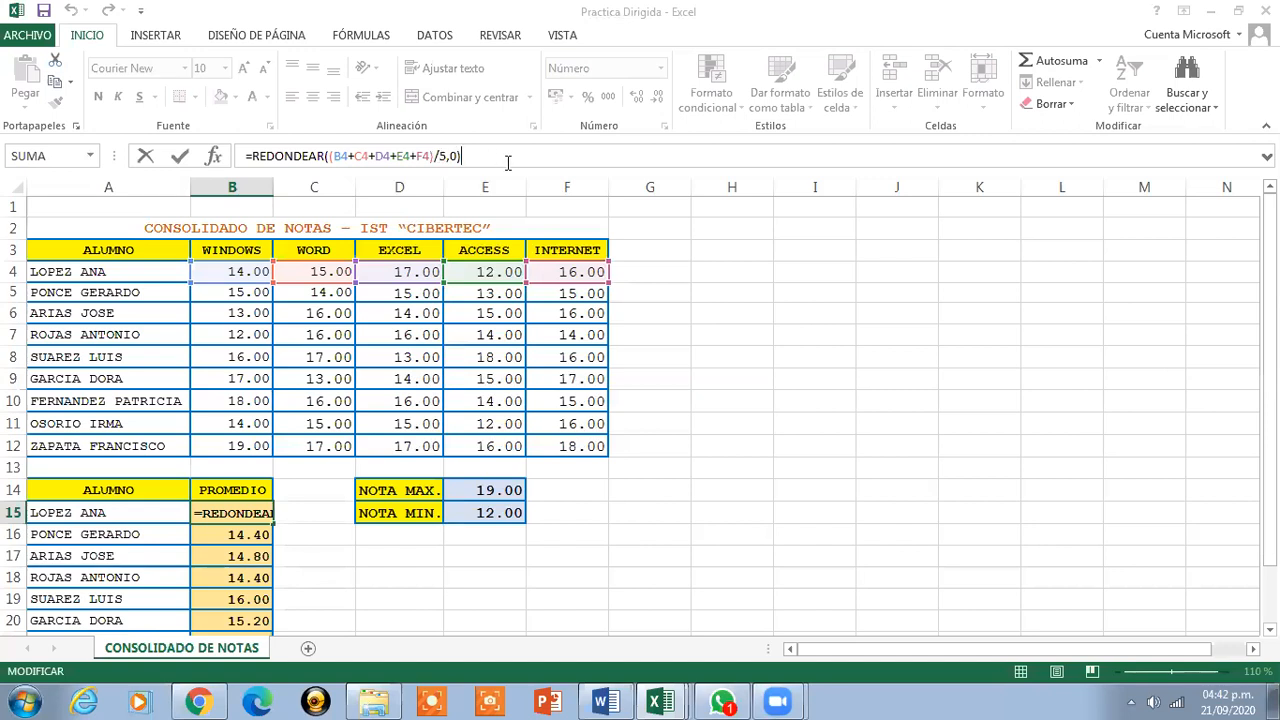
key(Return)
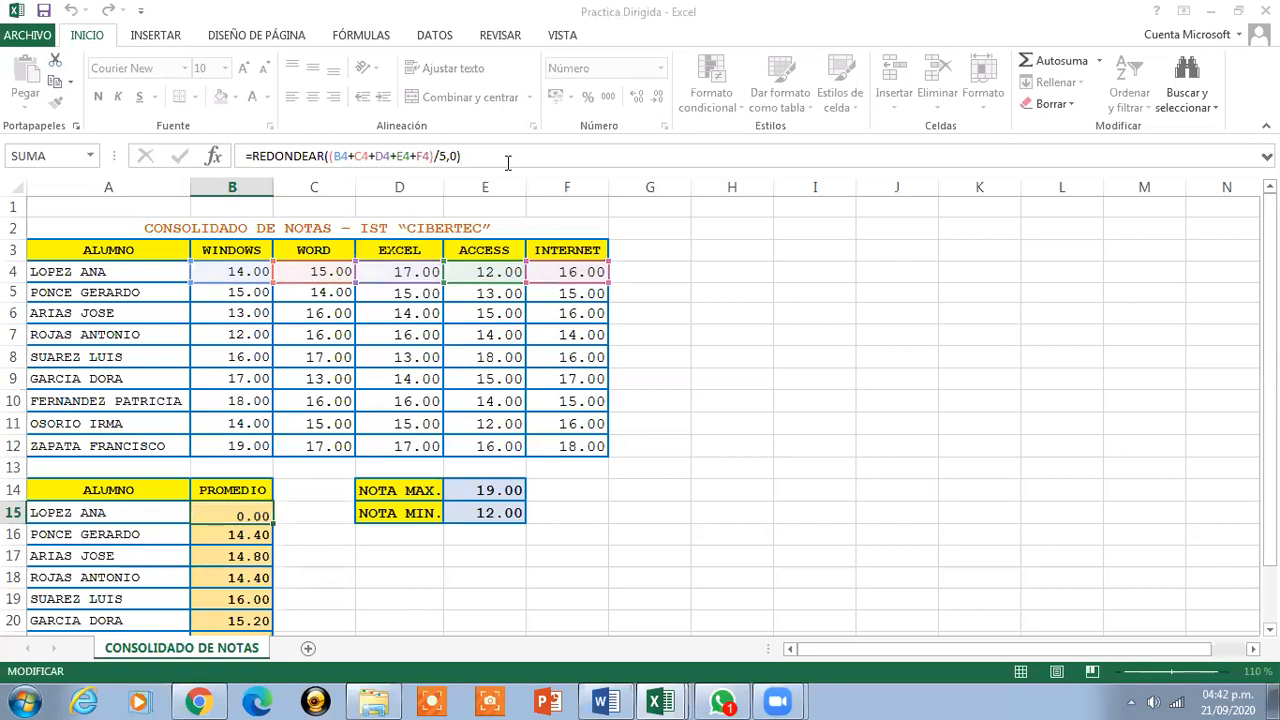
click(229, 511)
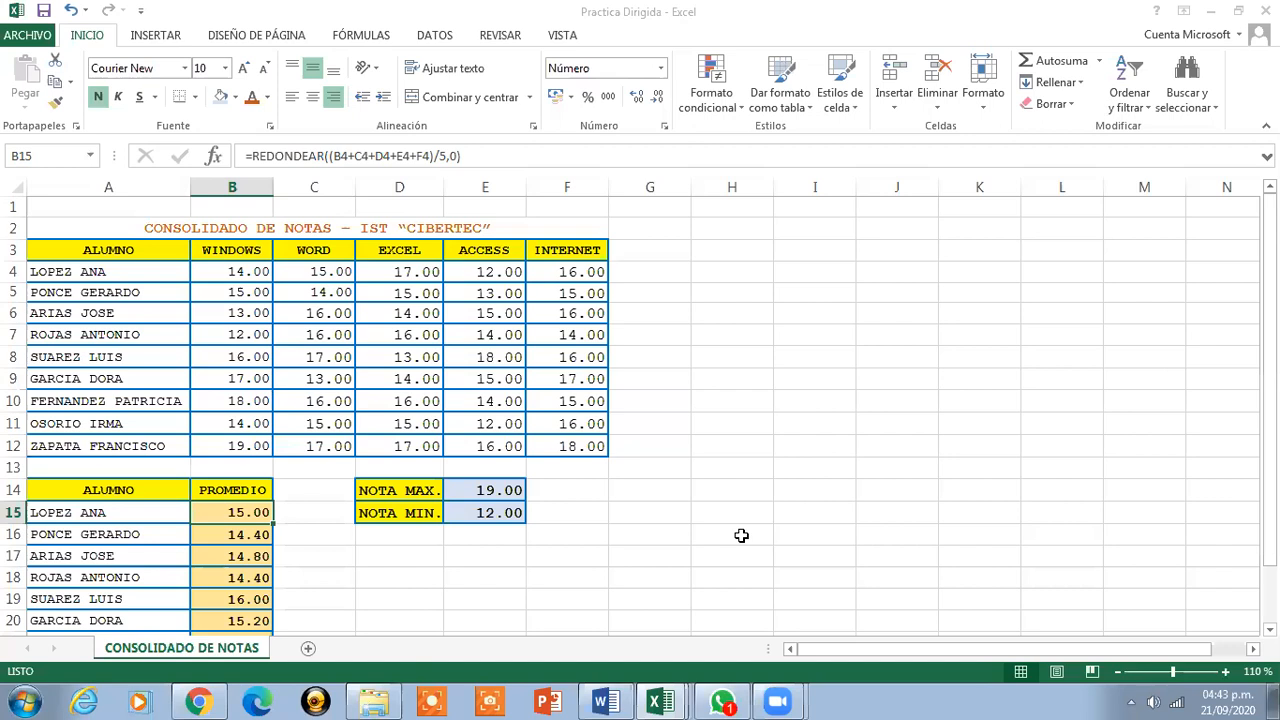
click(509, 155)
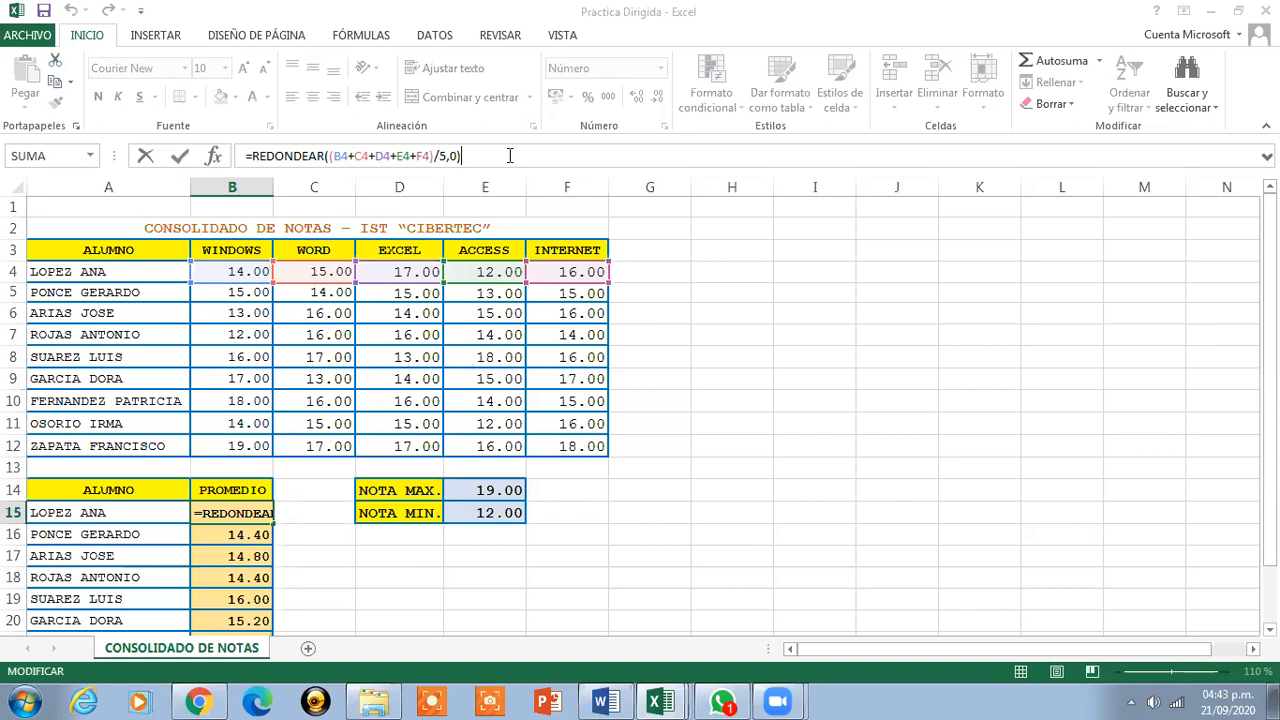
key(ctrl+Return)
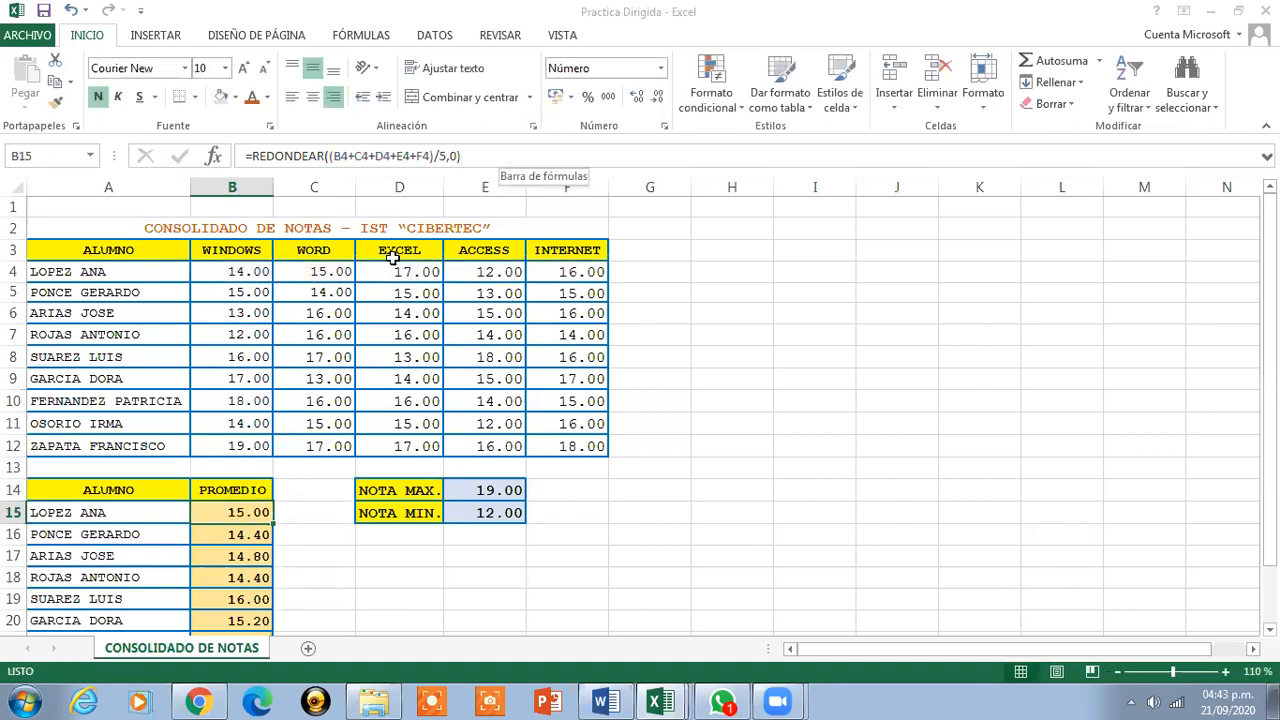
Set the ACCESS grade in cell E7 to 10.
click(222, 334)
click(569, 331)
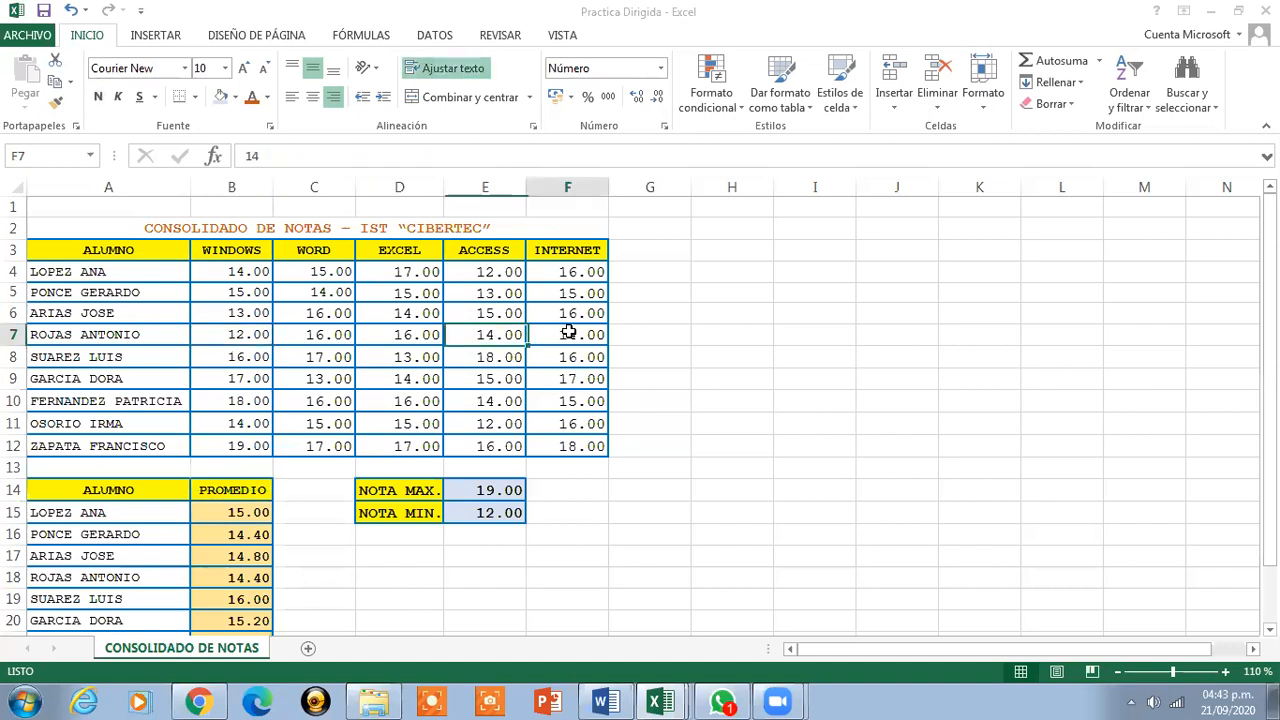
click(468, 336)
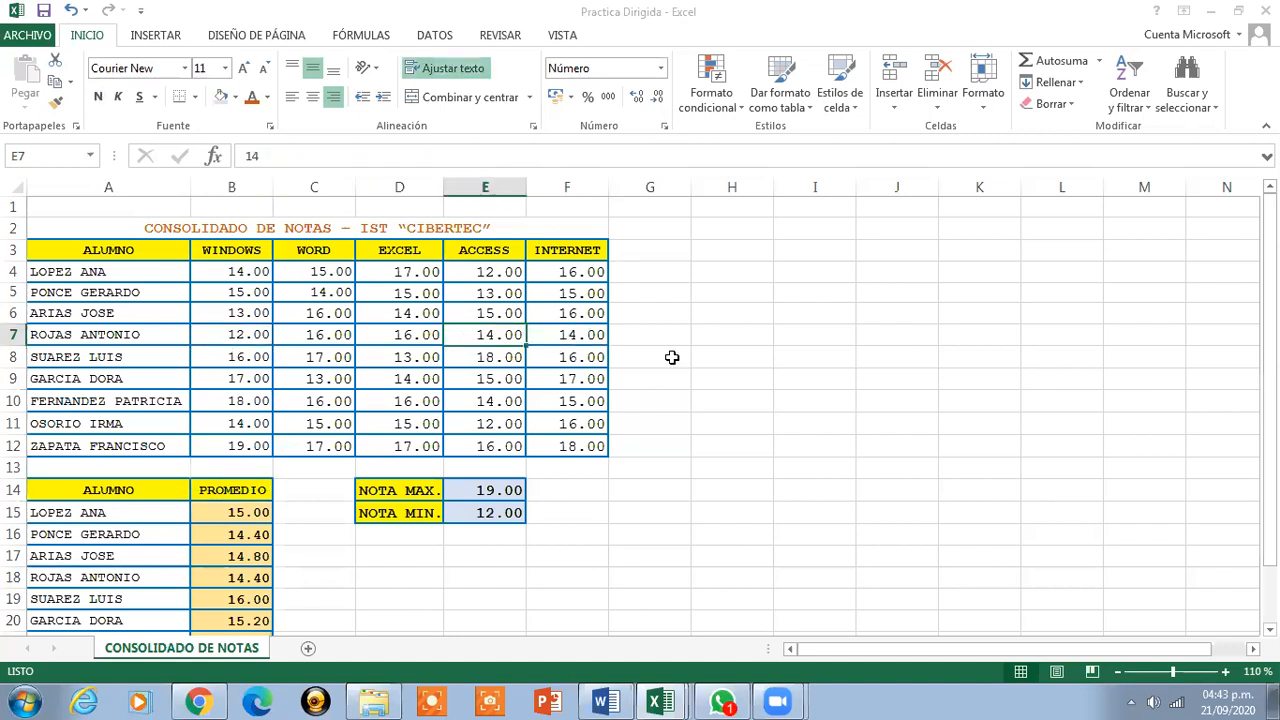
text(10)
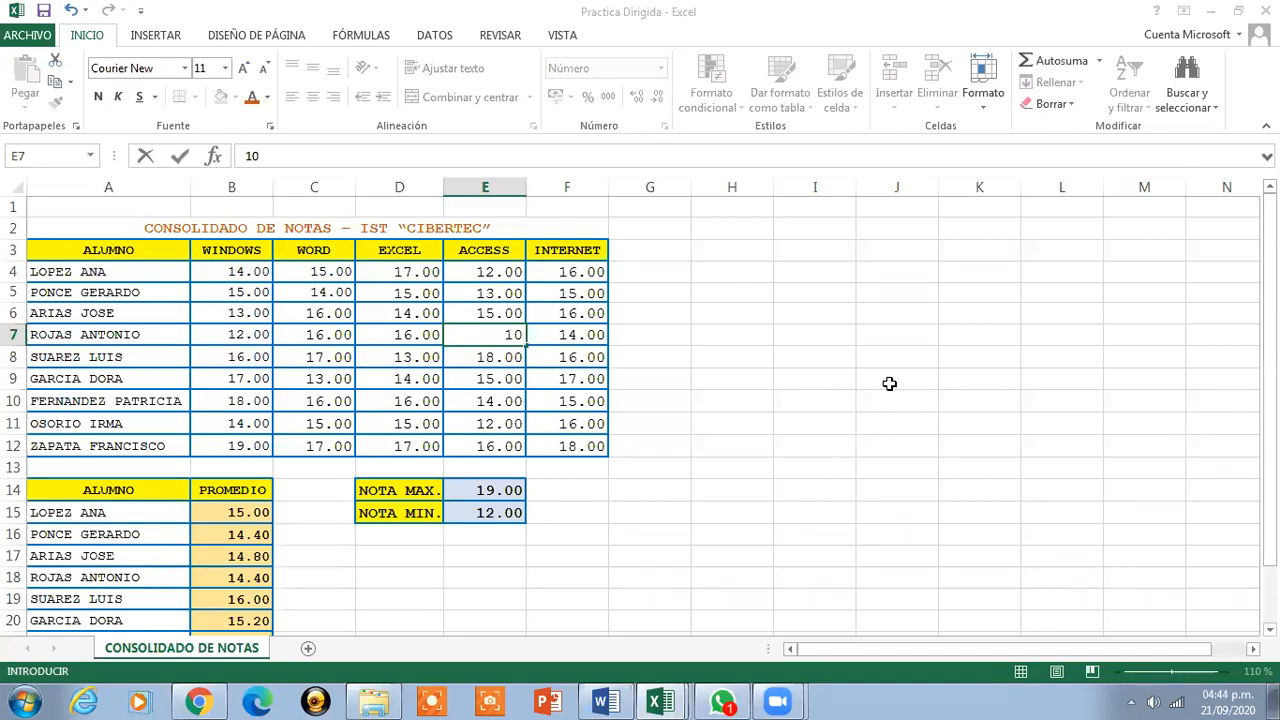
key(Return)
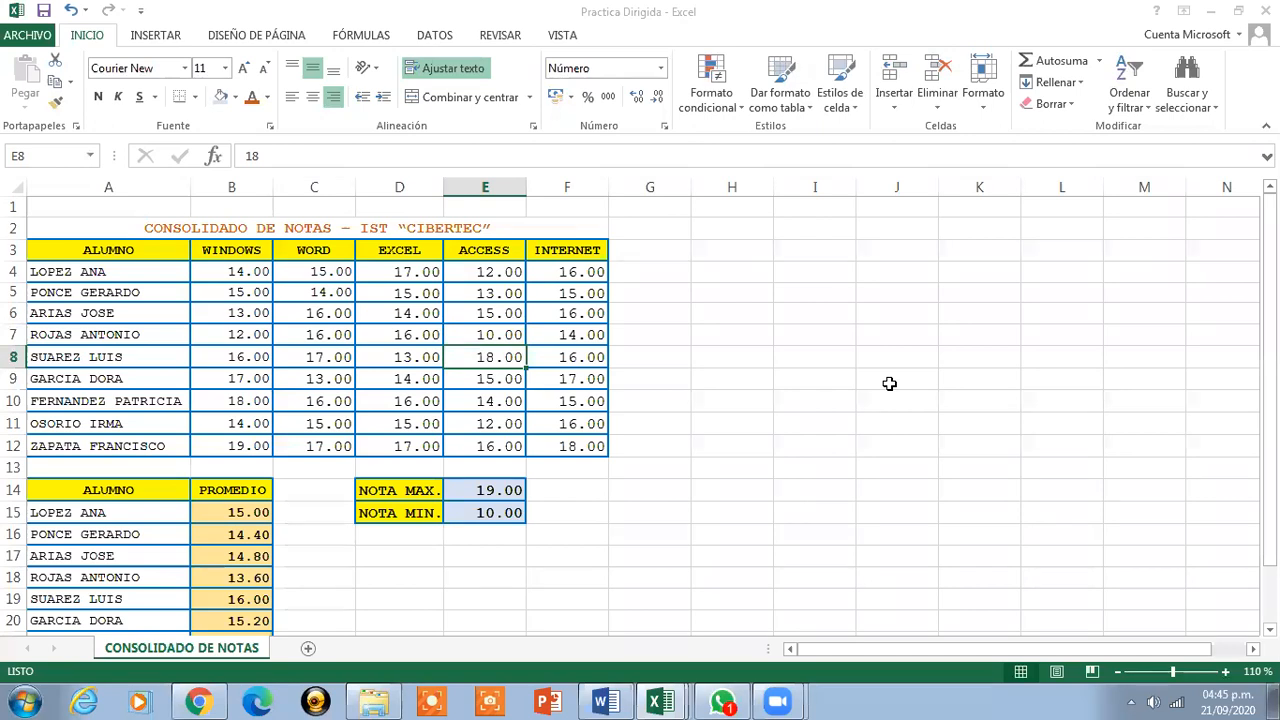
Inspect the merged title, the rounded average formula in B15 and the maximum grade formula in E14.
click(483, 231)
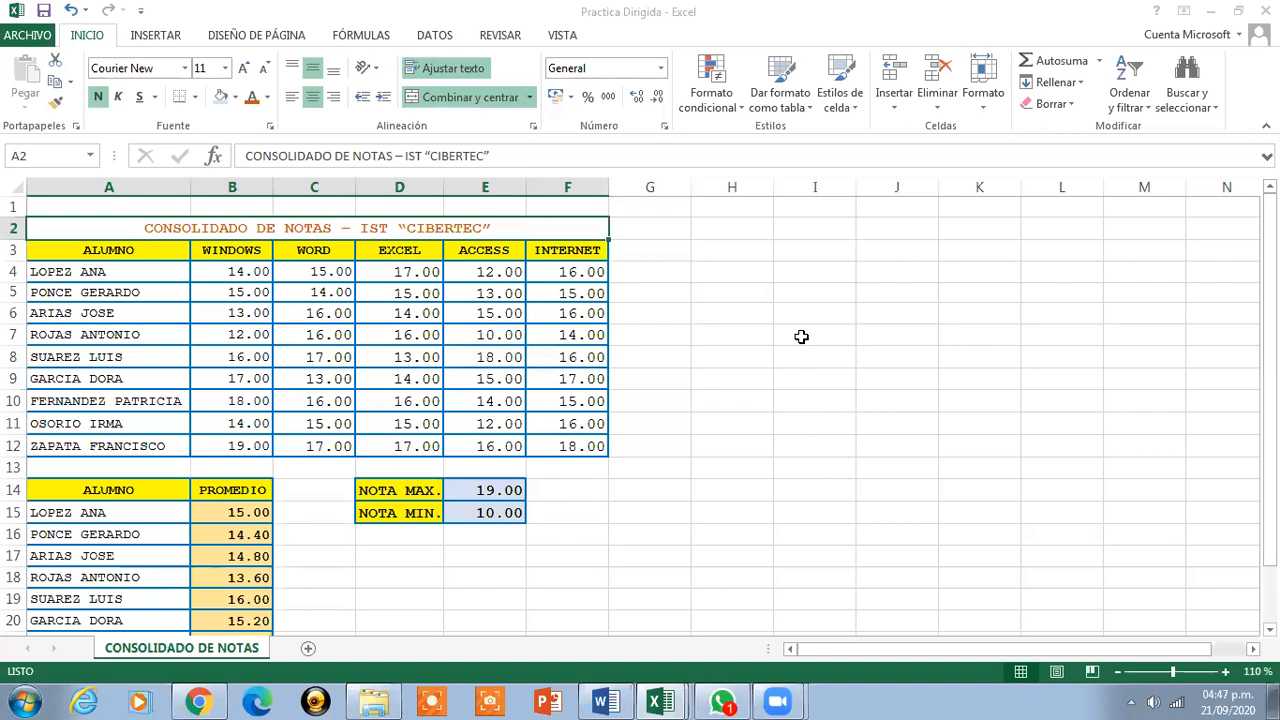
click(243, 513)
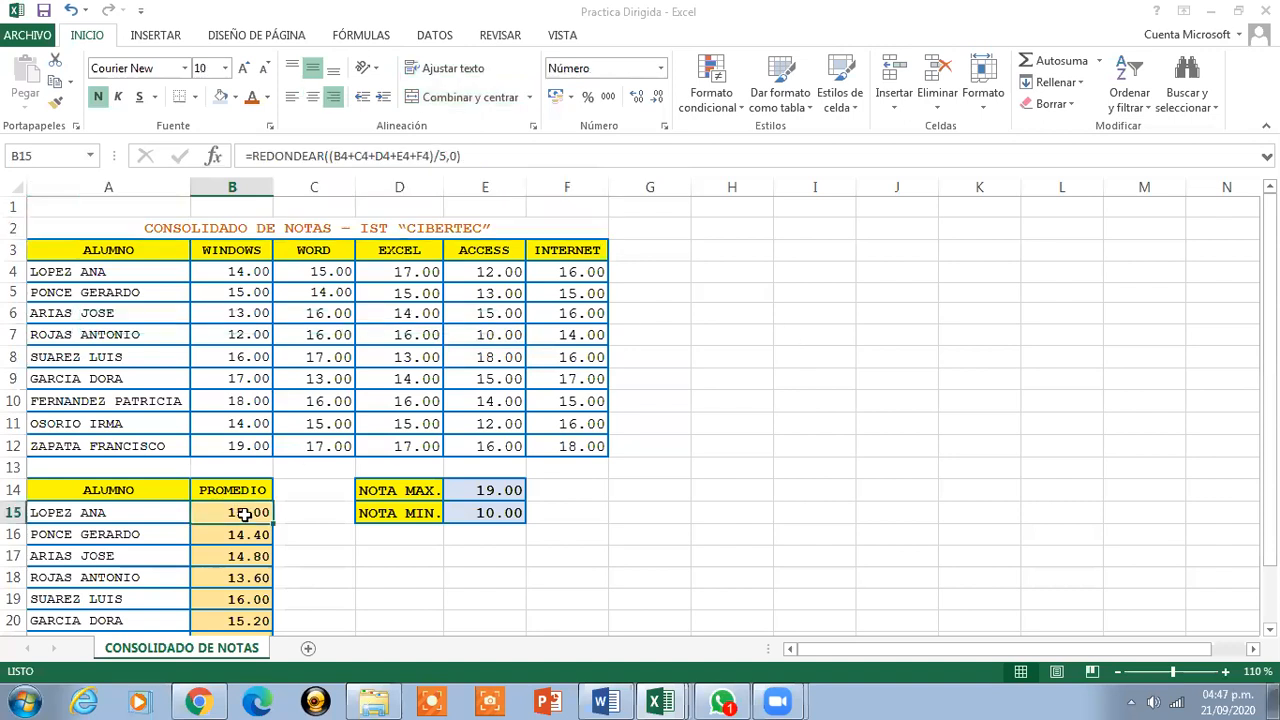
click(484, 489)
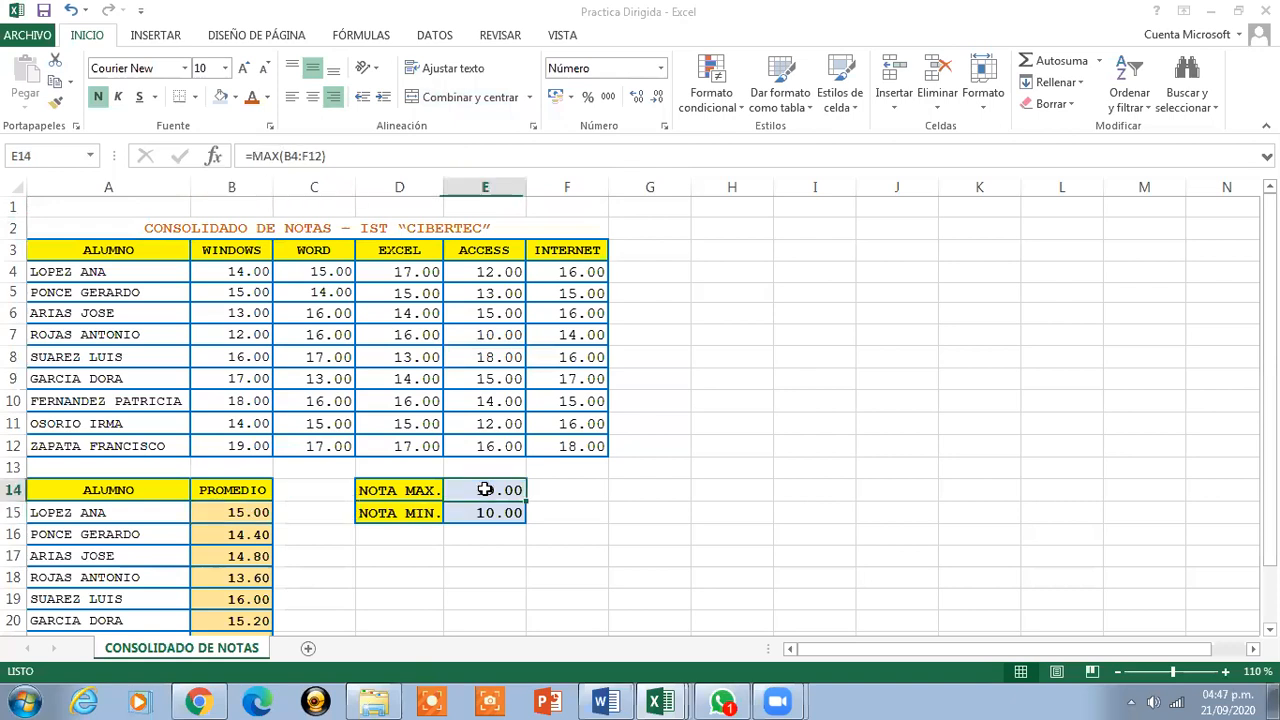
click(234, 512)
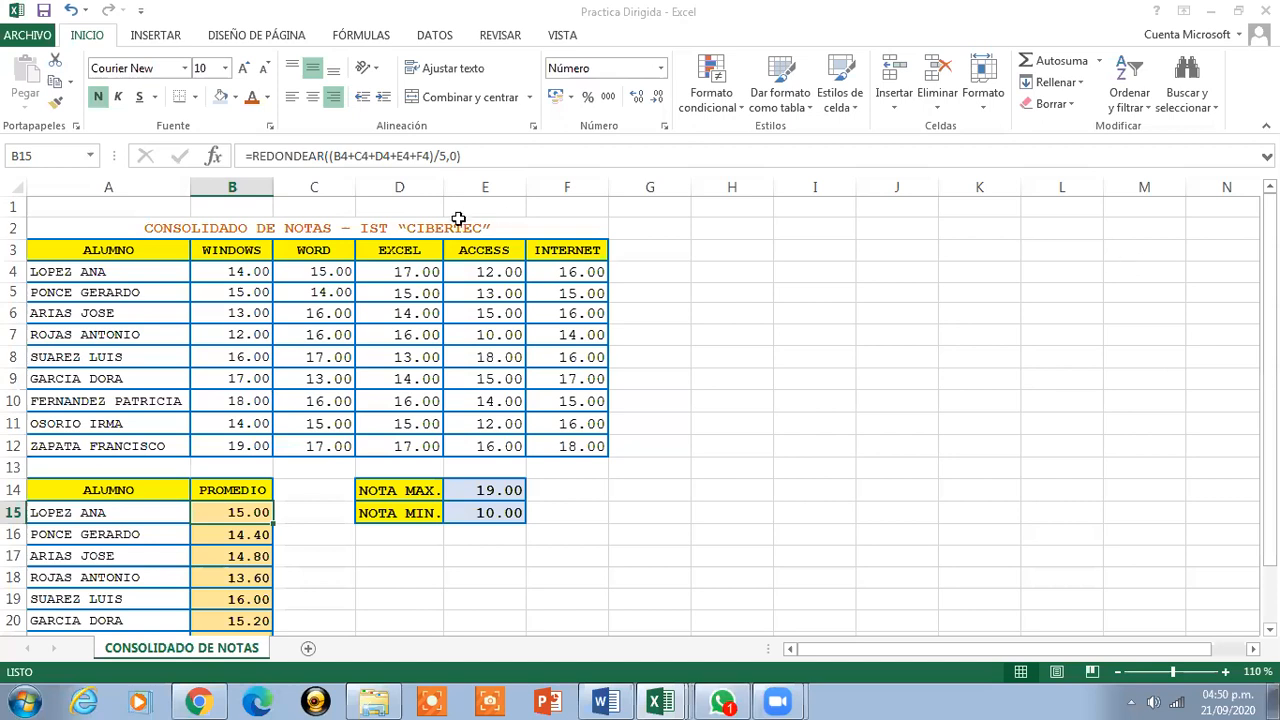
Open the Sesion de Clases Nro 6 workbook dated 31-08-2020 from the Sesiones de Clases - Microsoft Excel folder.
click(396, 230)
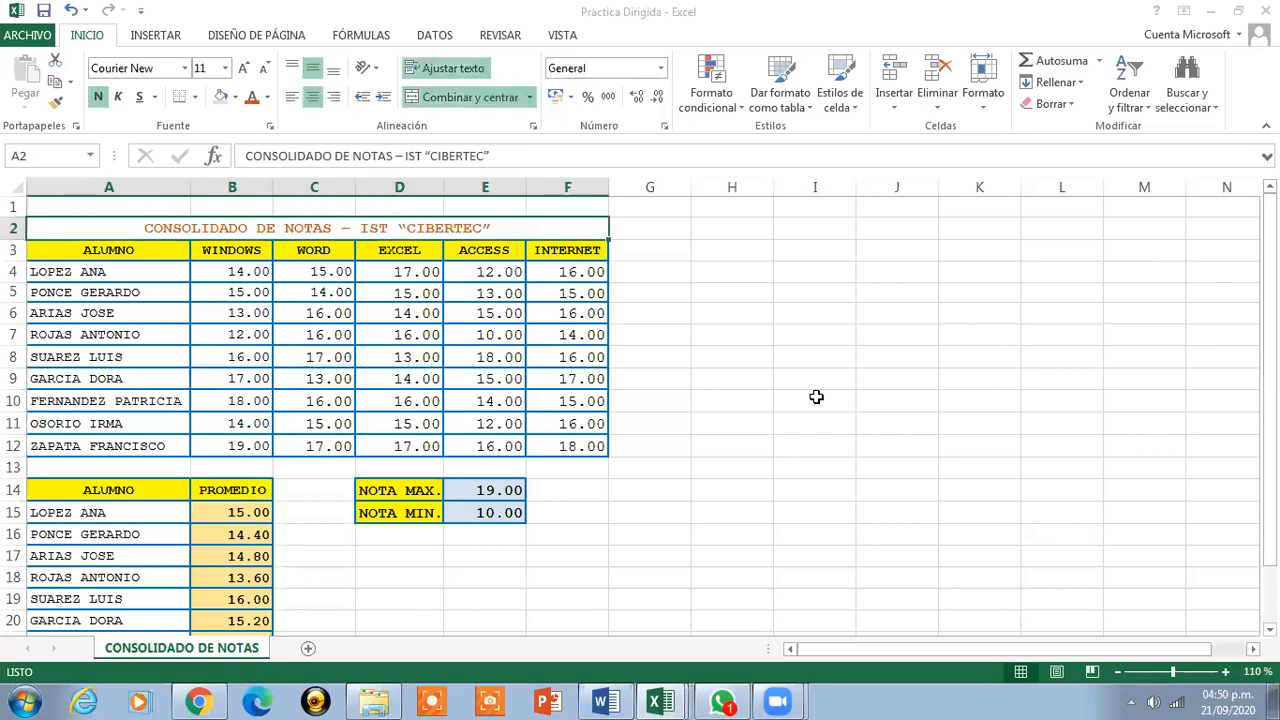
click(374, 701)
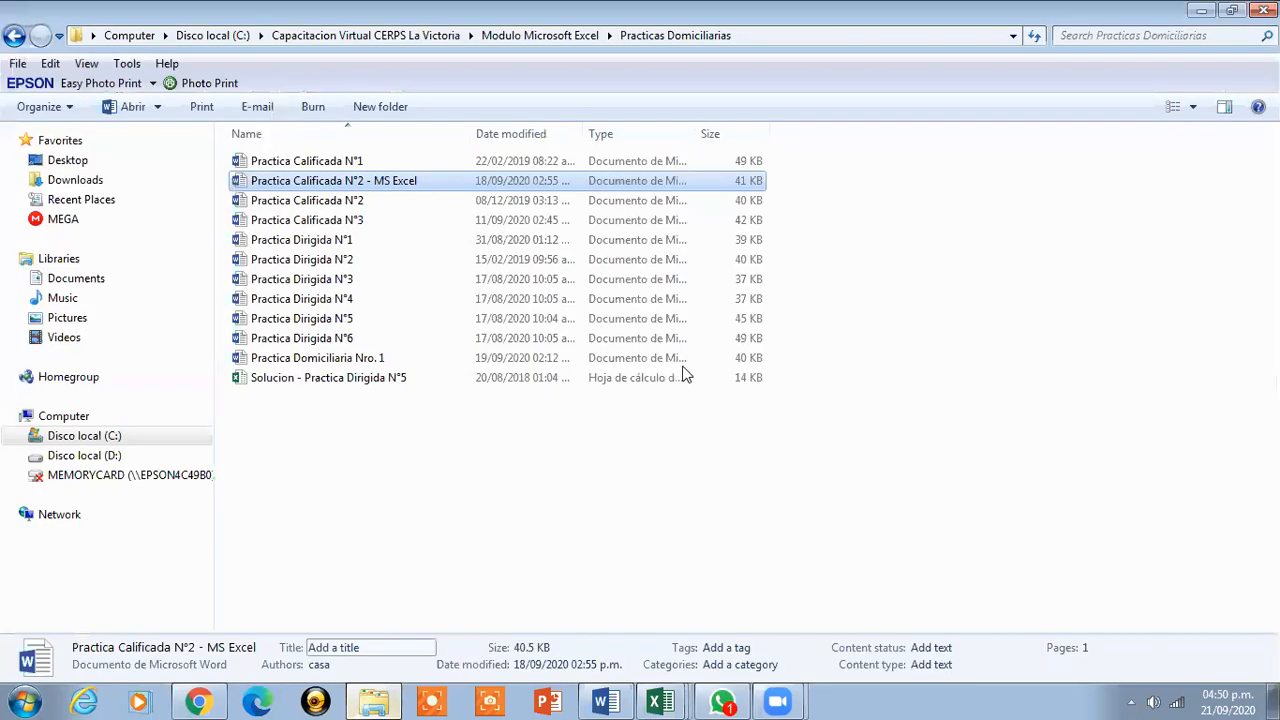
click(14, 35)
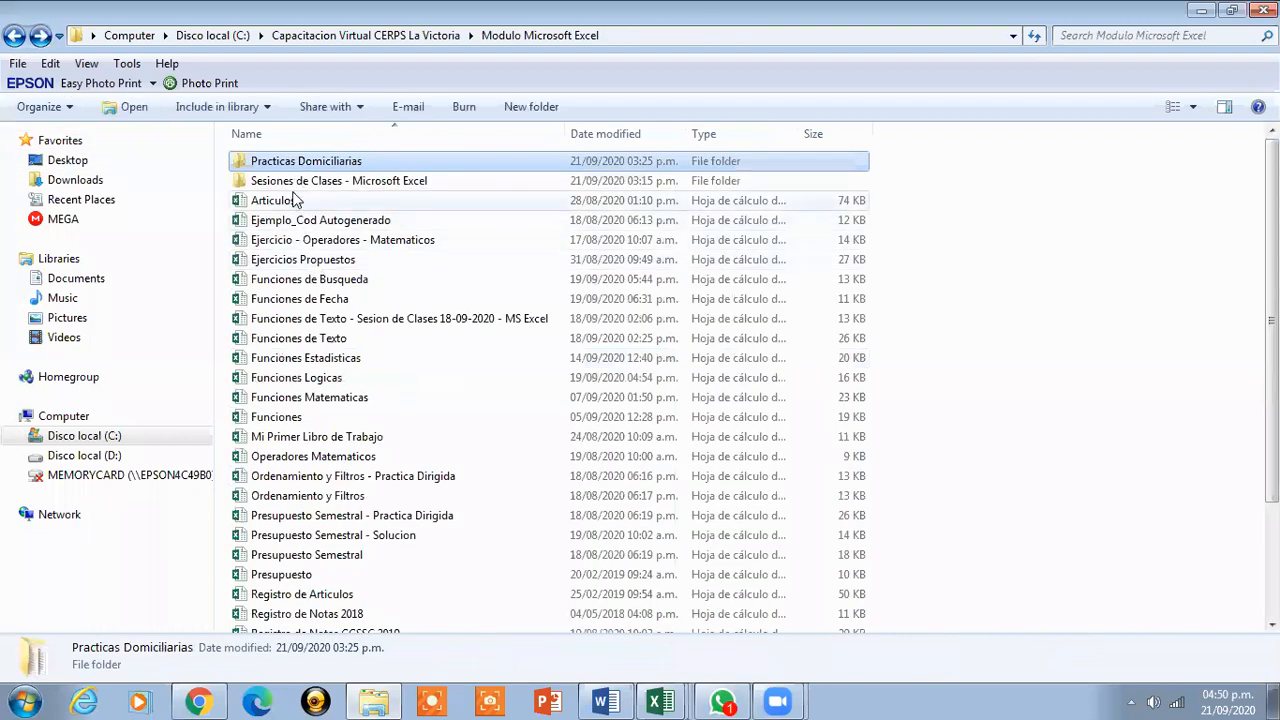
double_click(295, 190)
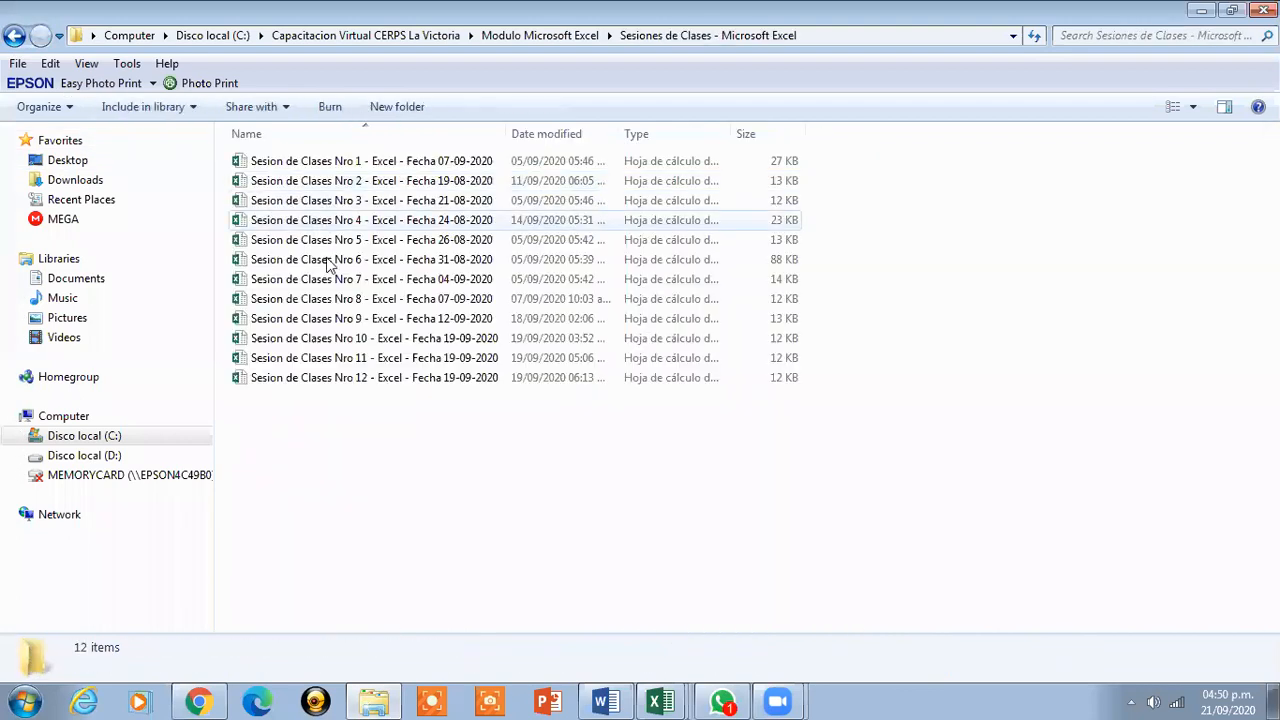
double_click(323, 257)
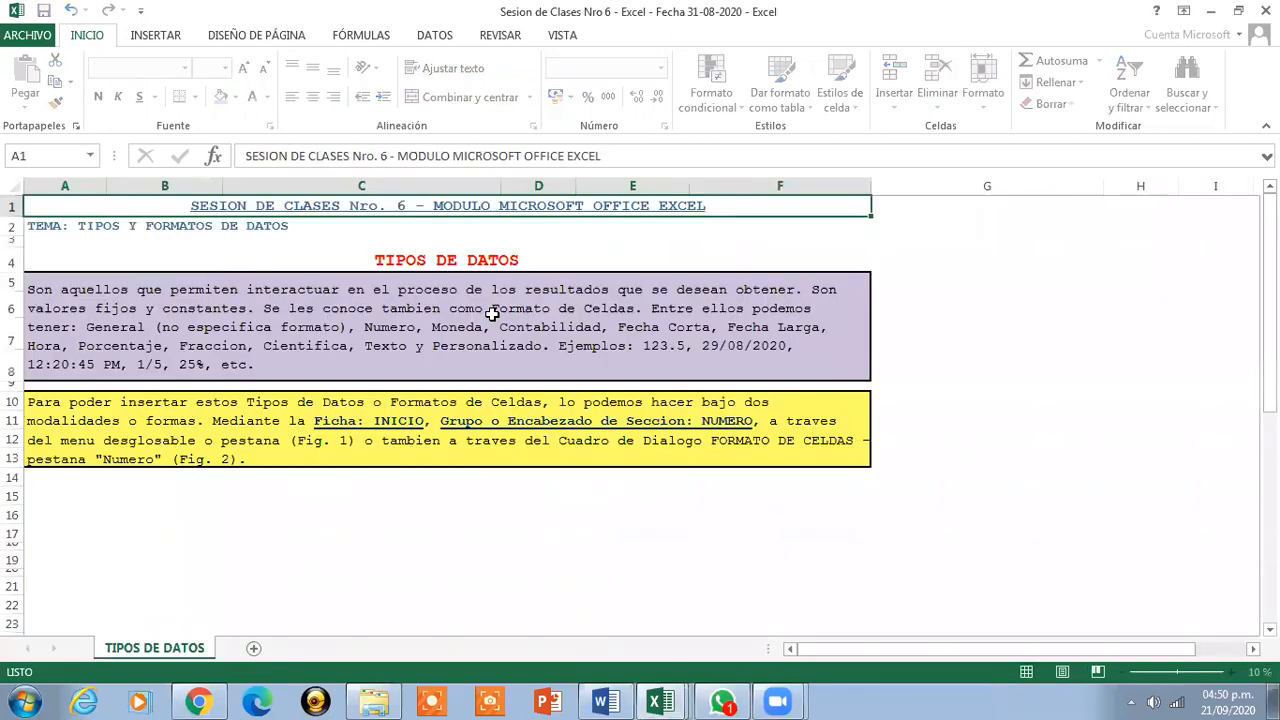
Review the TIPOS DE DATOS notes and their cell format figures, and close the session workbook.
drag(1270, 304, 1270, 329)
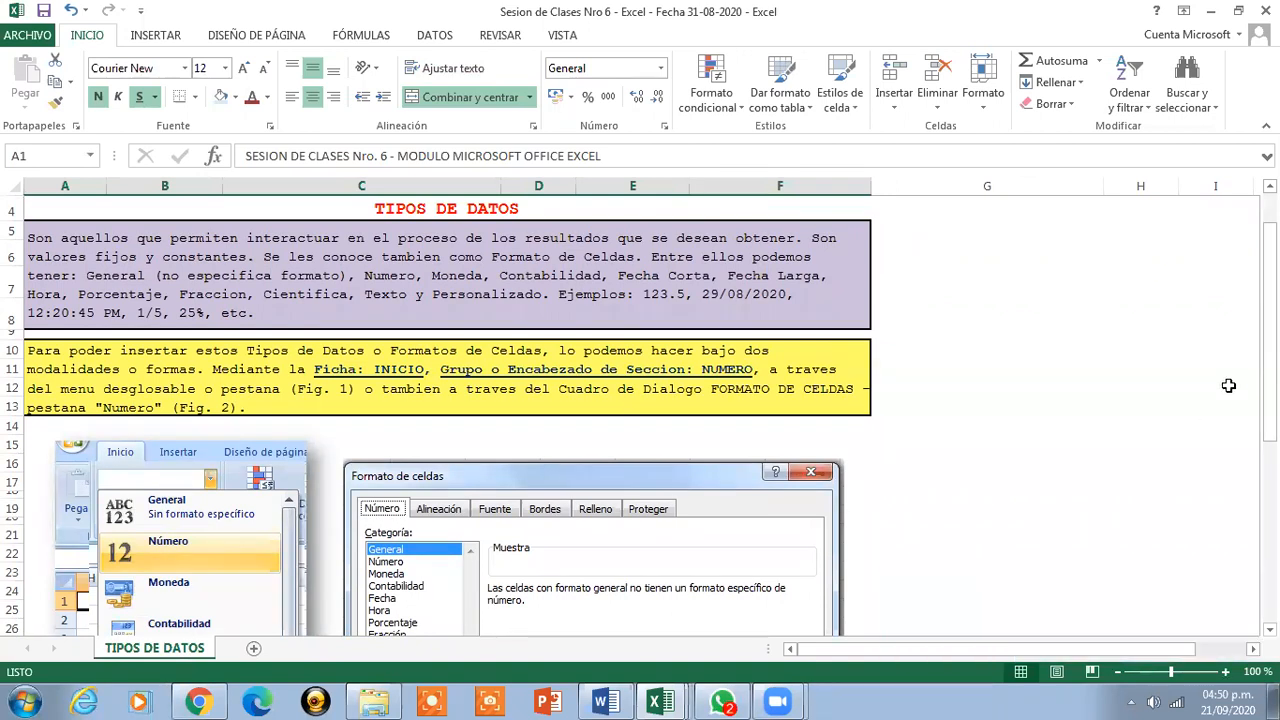
mouse_move(1270, 353)
mouse_down()
mouse_move(1270, 535)
mouse_move(1270, 328)
mouse_up()
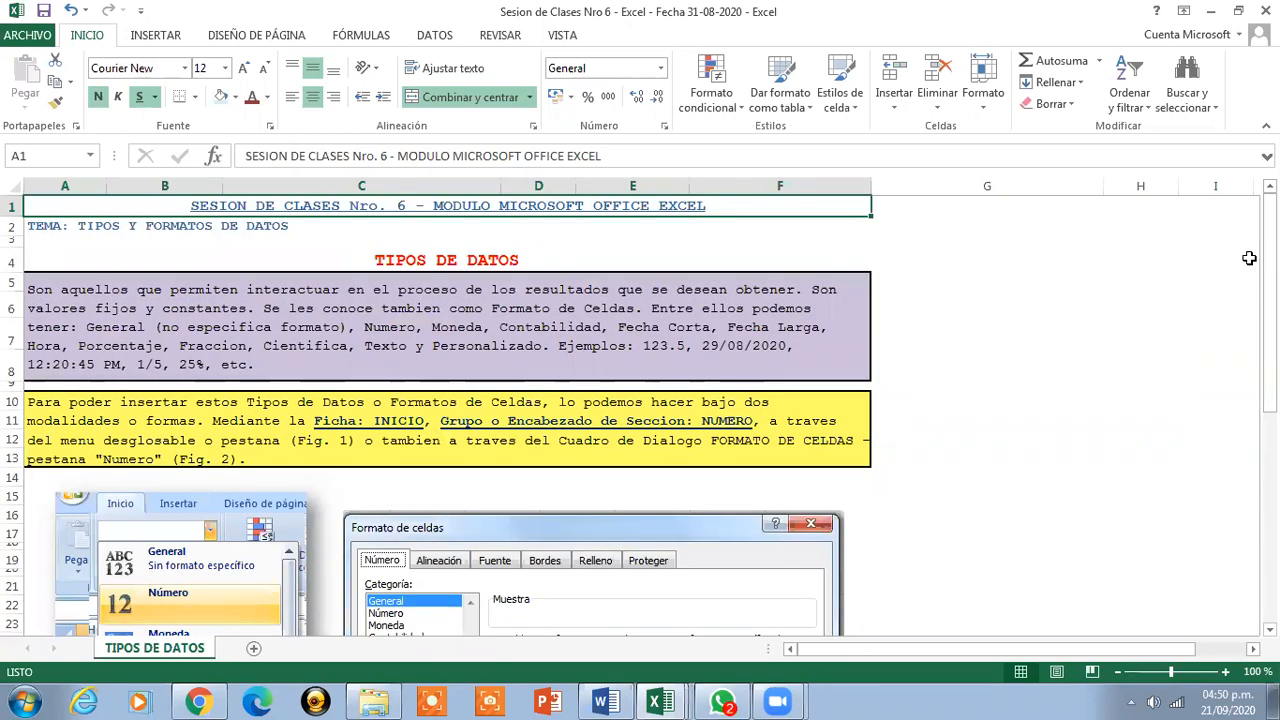
click(1265, 11)
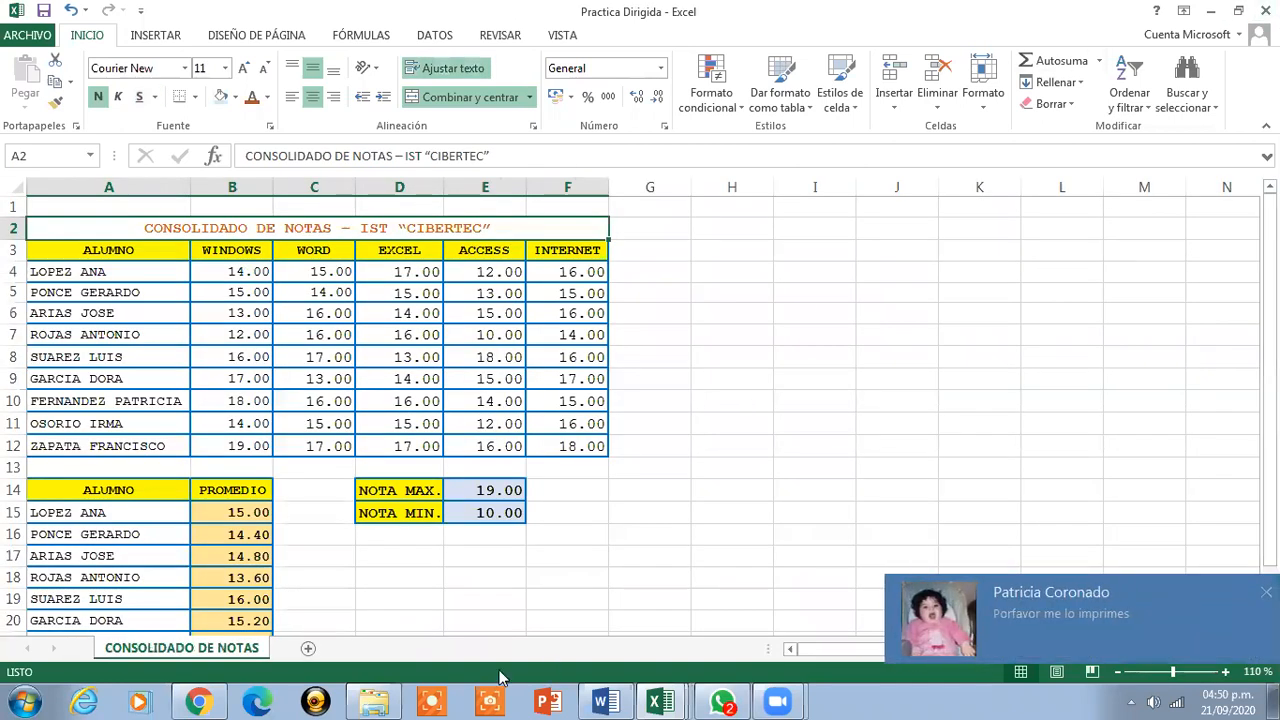
Open the Sesion de Clases Nro 11 workbook to view its FUNCIONES DE BUSQUEDA notes, and close it.
click(374, 701)
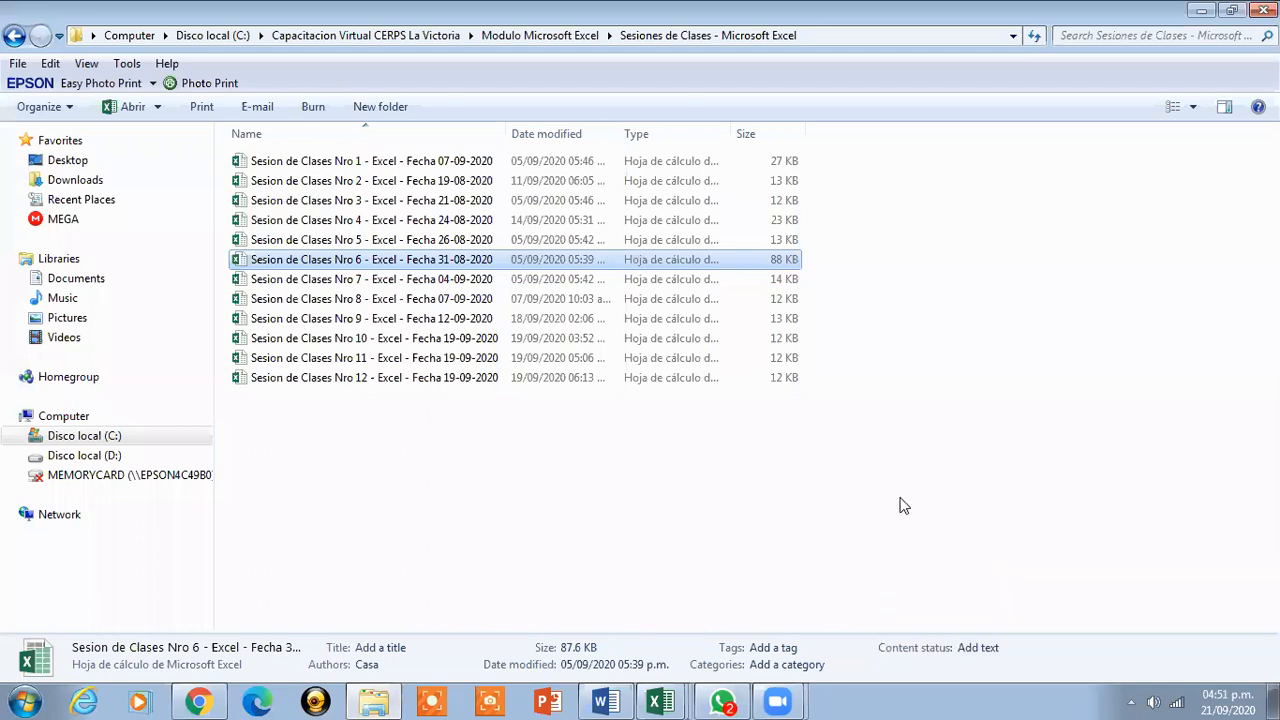
click(376, 360)
double_click(376, 362)
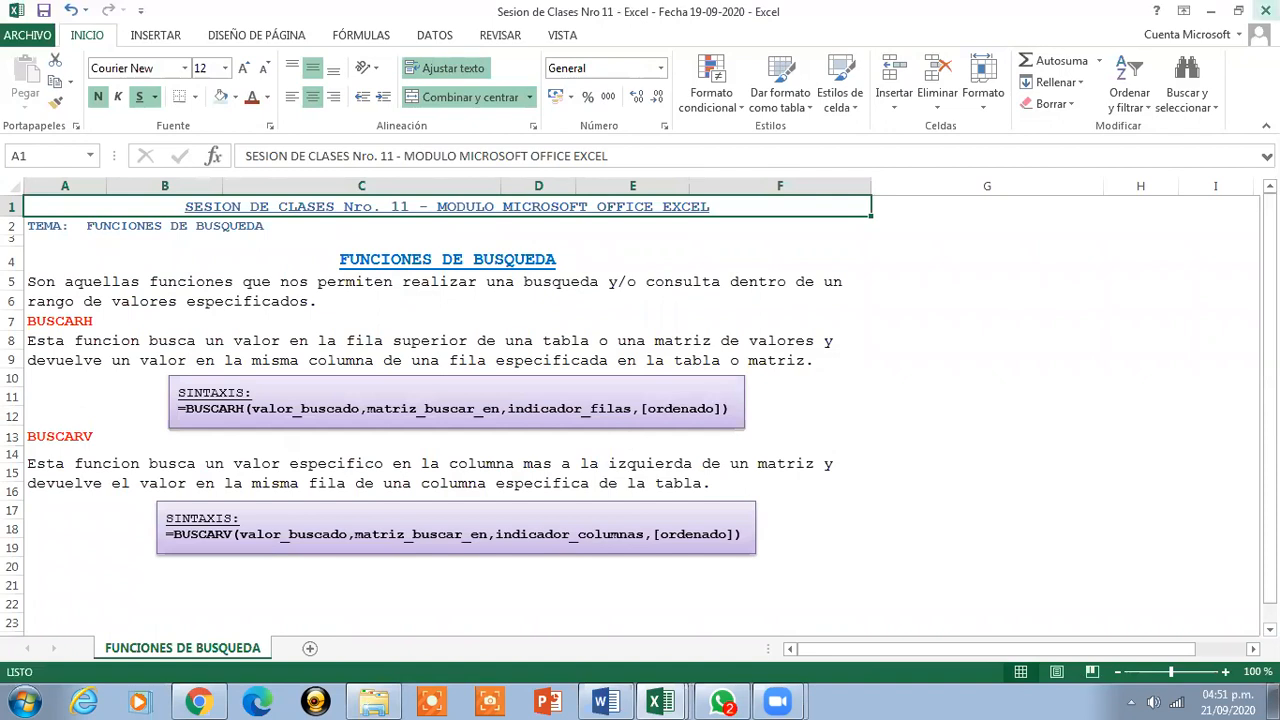
click(1265, 11)
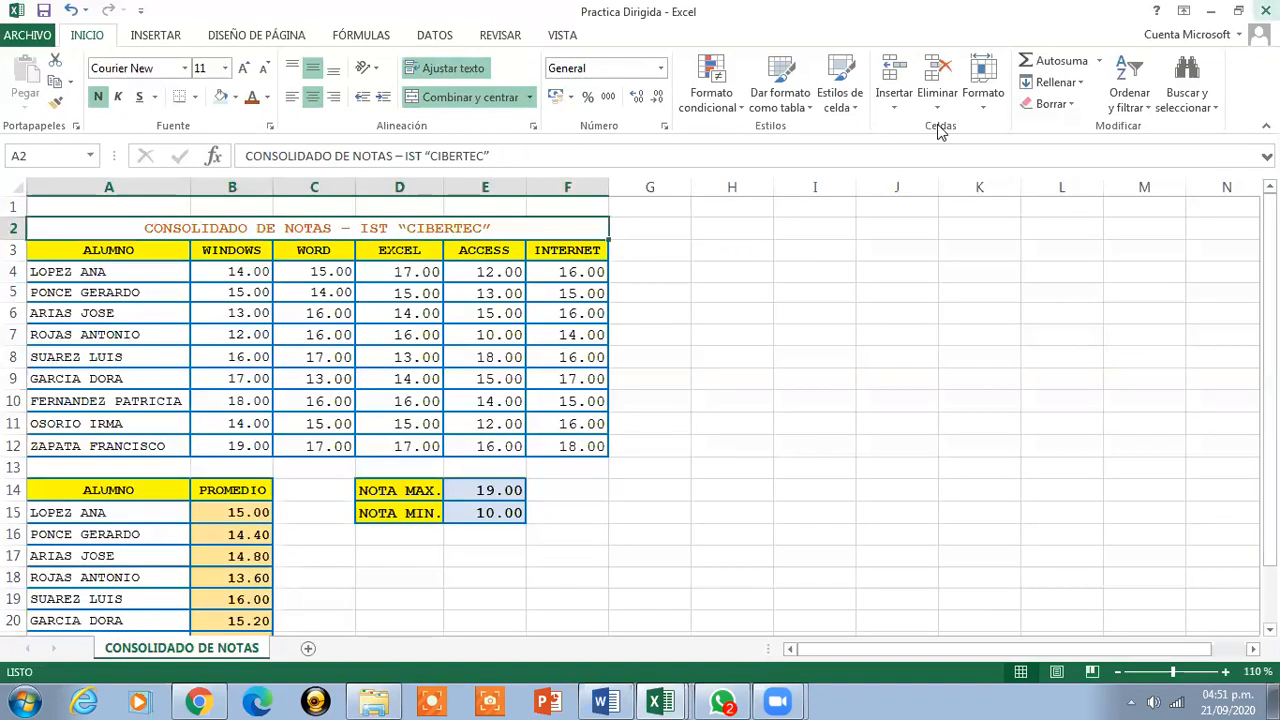
Open the Funciones Logicas workbook from the Modulo Microsoft Excel folder.
click(372, 700)
click(14, 35)
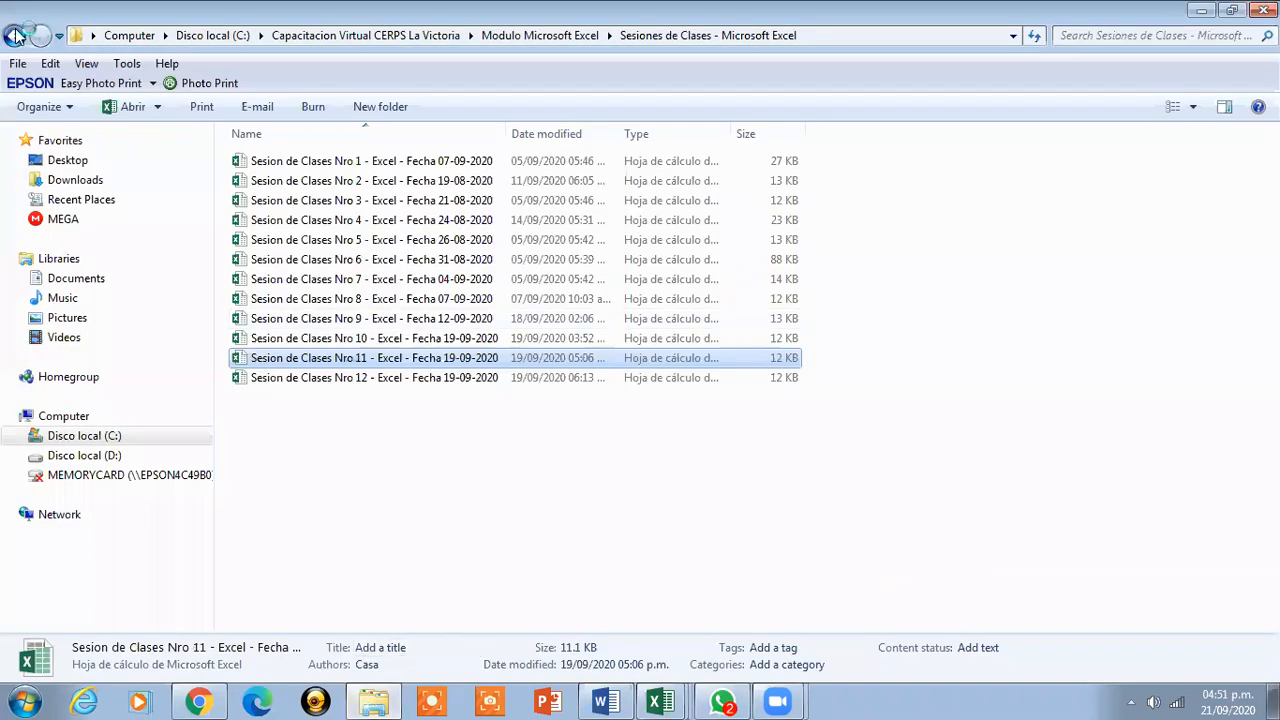
double_click(331, 162)
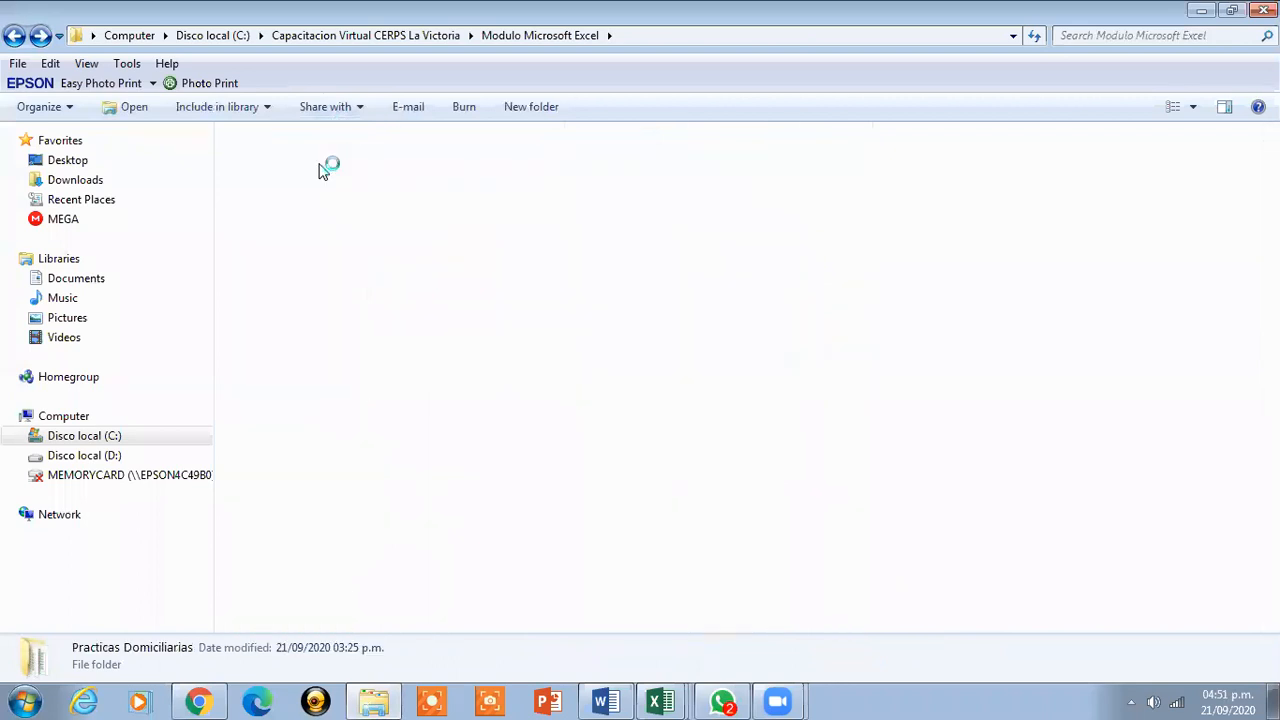
click(14, 35)
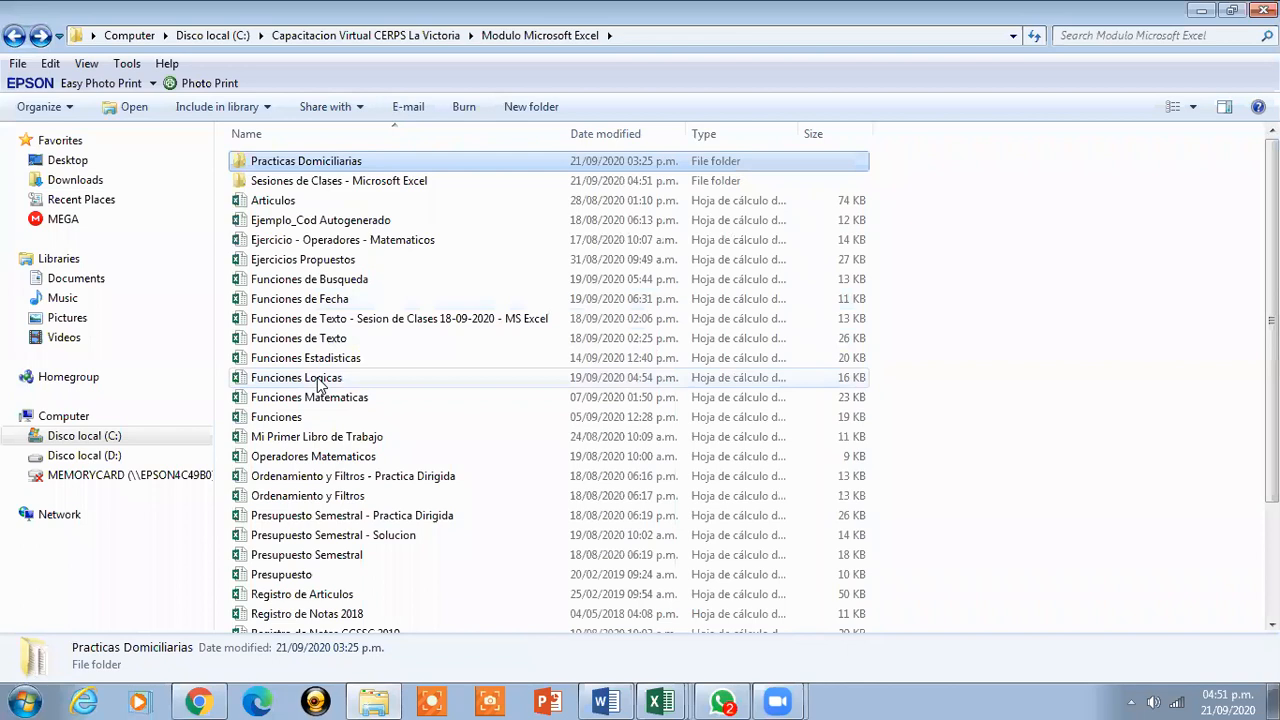
double_click(317, 377)
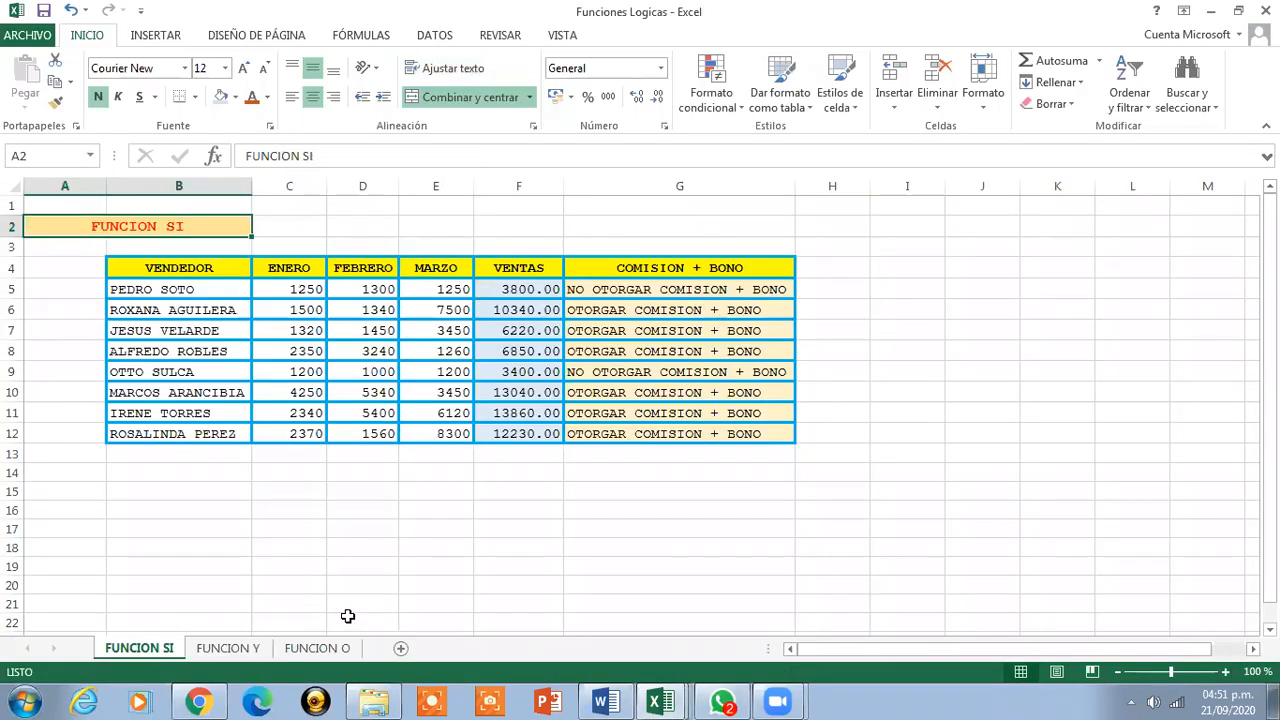
Review the FUNCION SI, FUNCION Y and FUNCION O sheets, inspecting the COMISION + BONO formula in G5 and the S.NETO formula in H5.
click(230, 649)
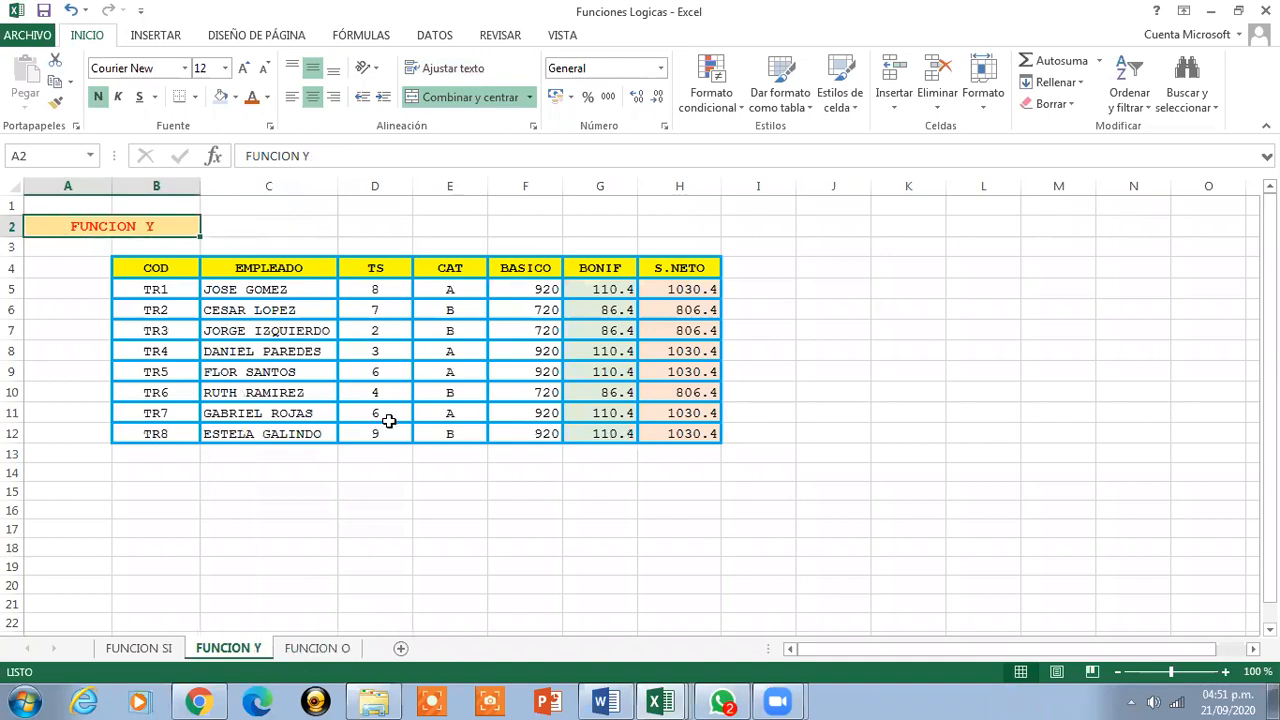
click(344, 651)
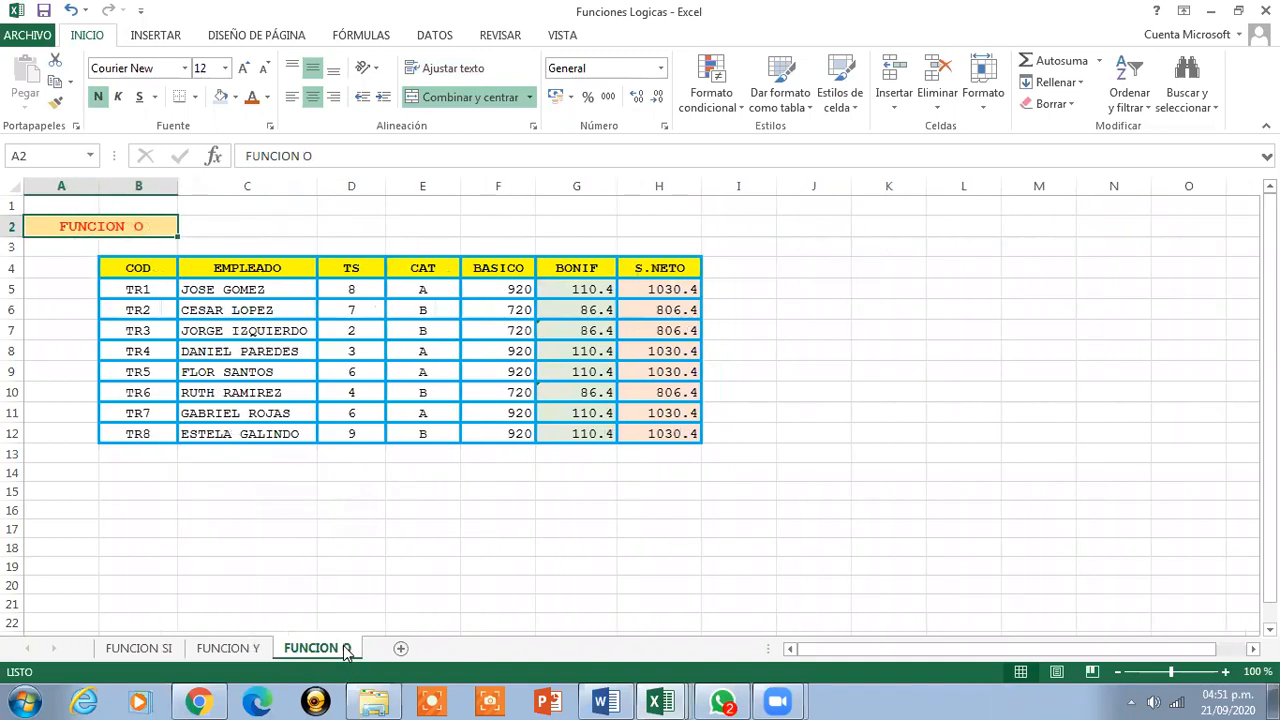
click(162, 650)
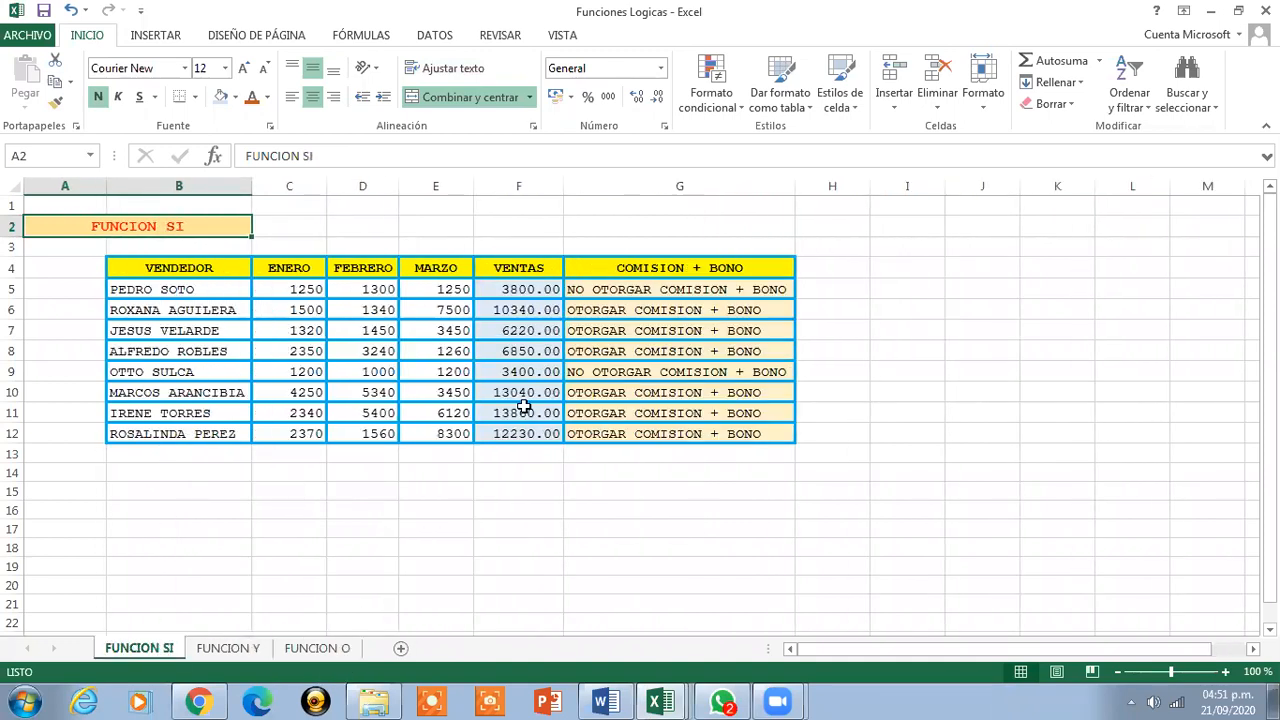
click(657, 290)
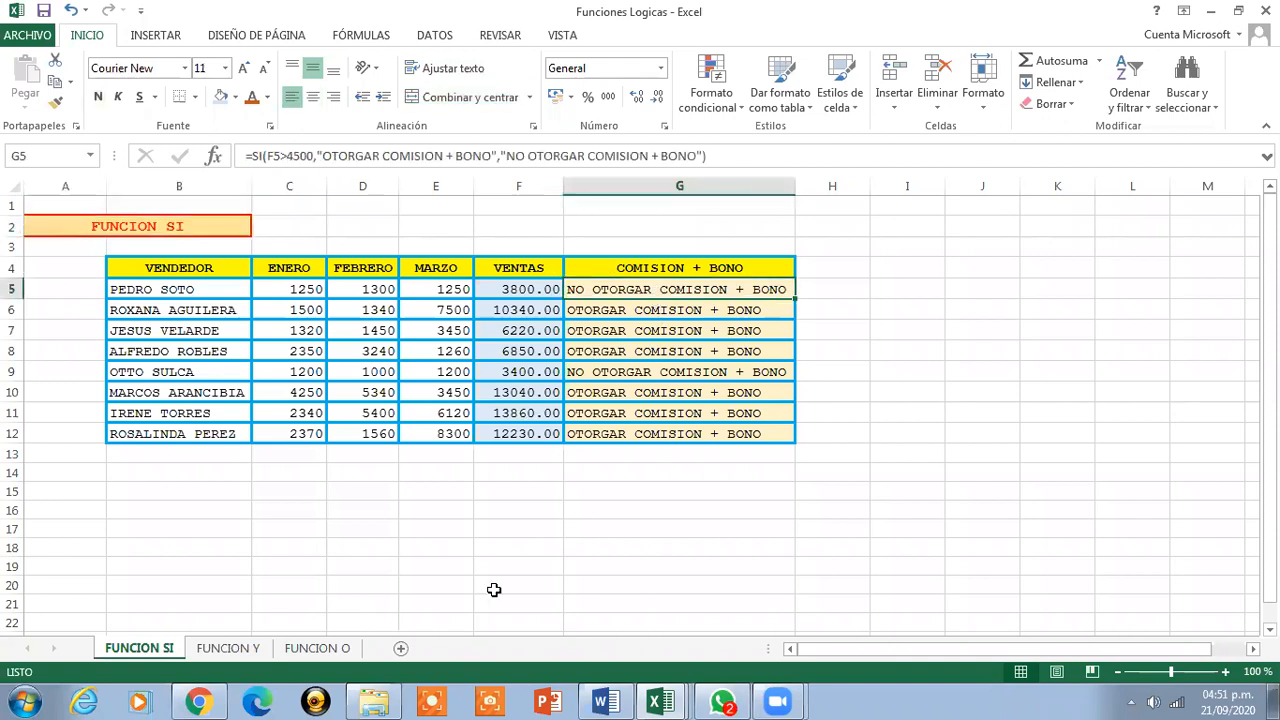
click(232, 649)
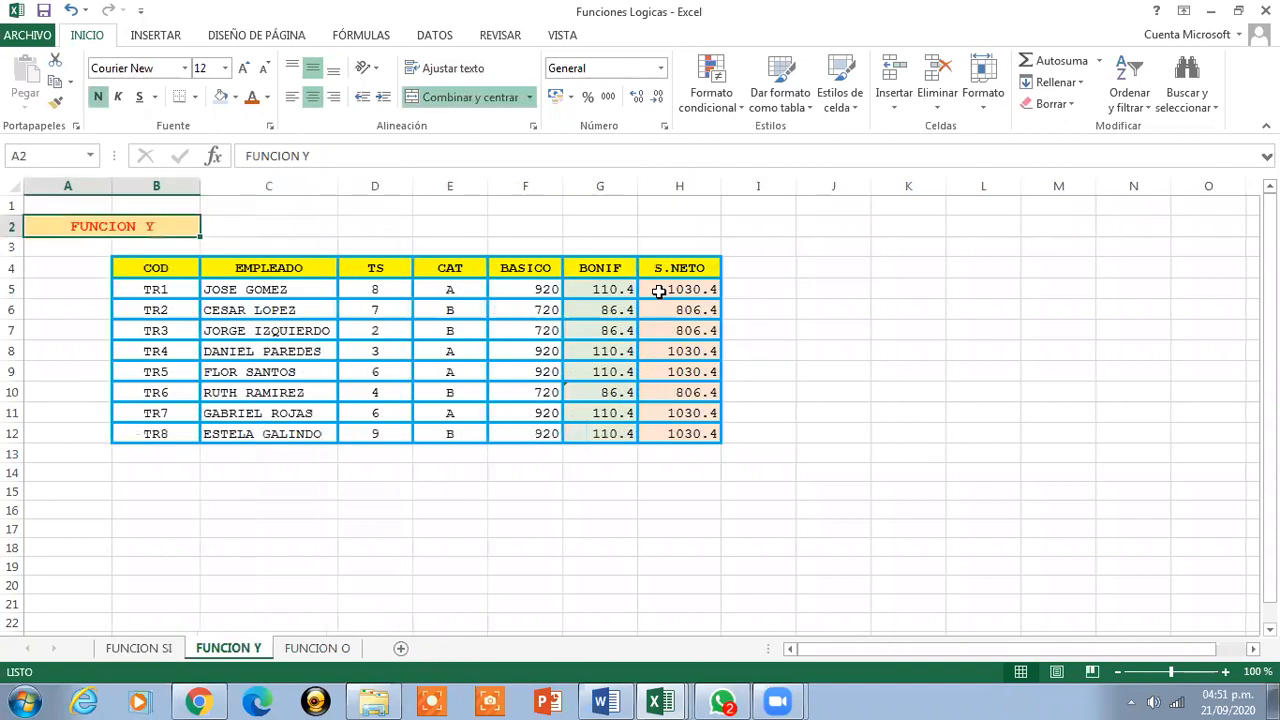
click(659, 291)
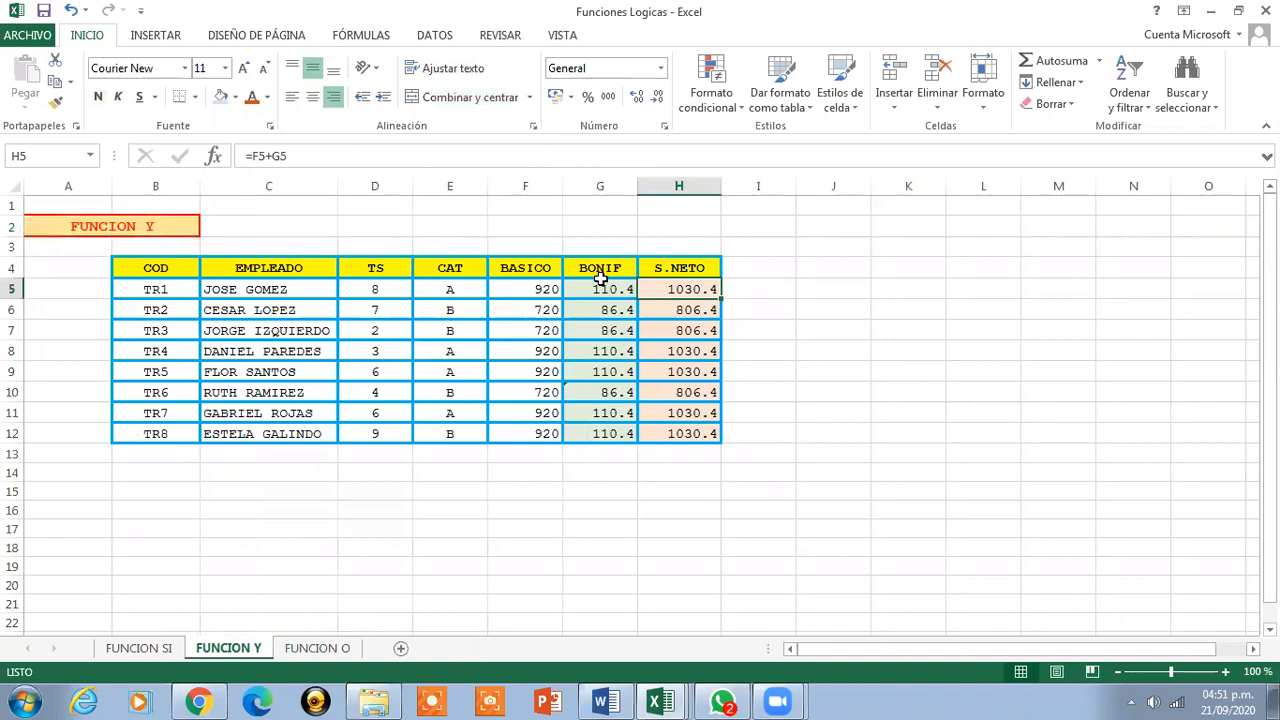